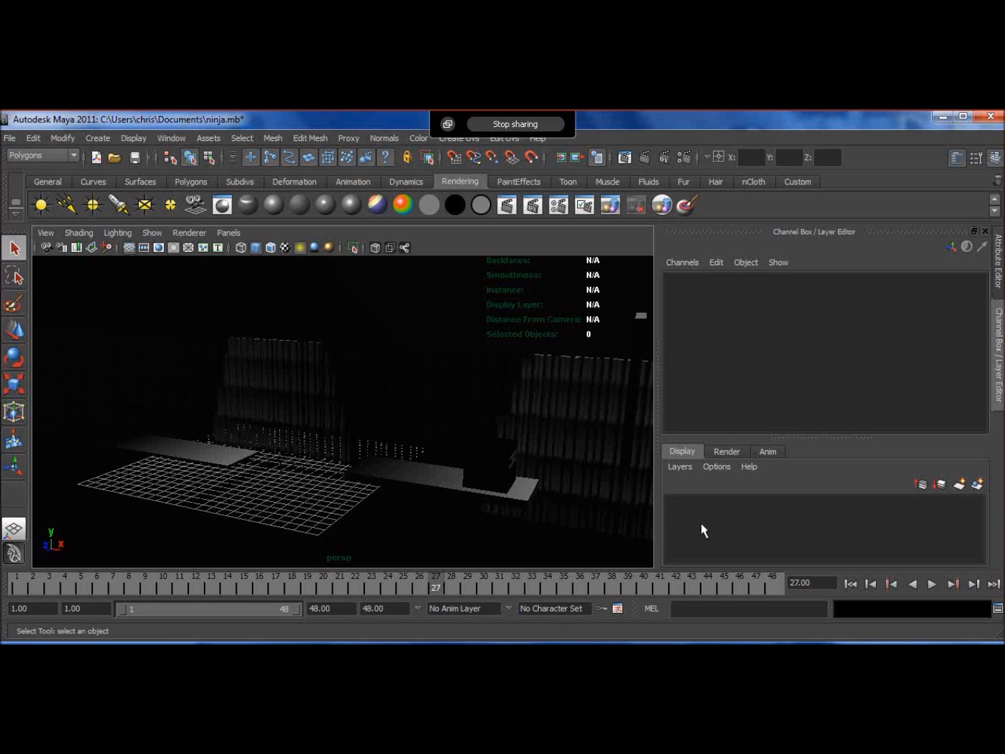
Play back the existing ninja animation from frame 1 and stop it
drag(238, 582, 14, 585)
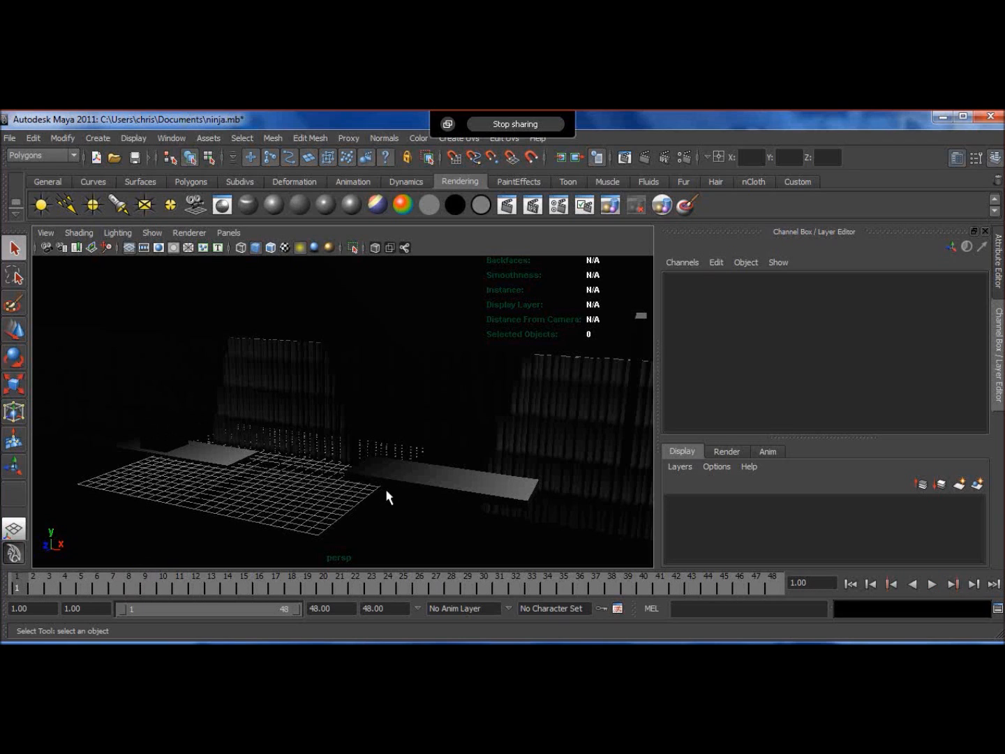
click(937, 583)
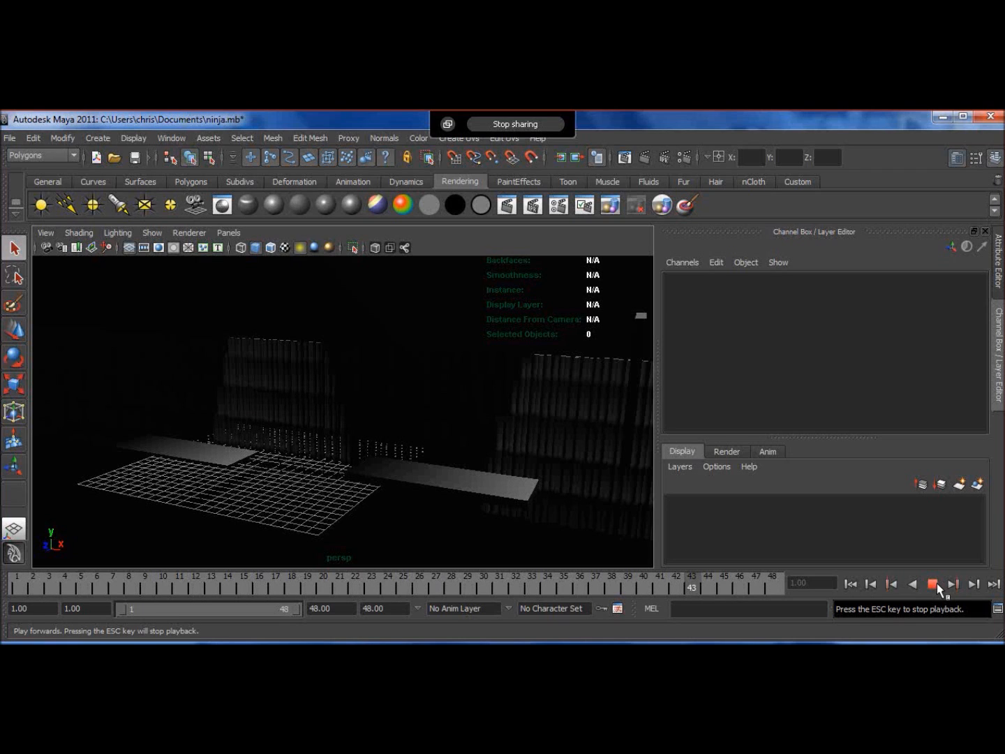
click(936, 583)
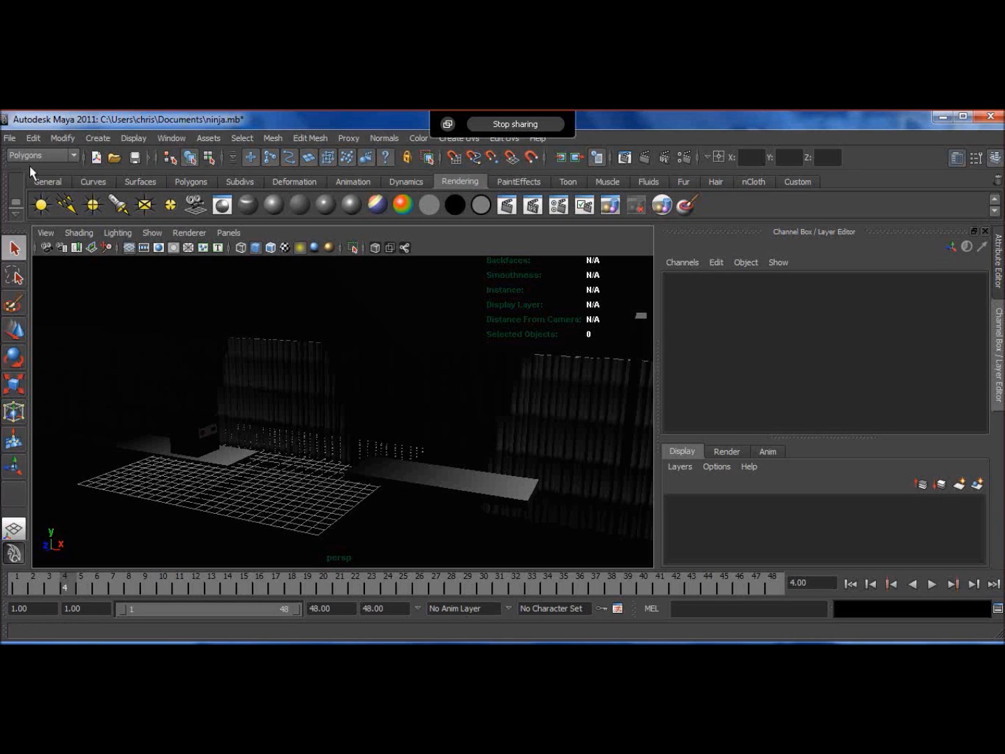
Start a new scene without saving the changes to ninja.mb
click(9, 138)
click(35, 160)
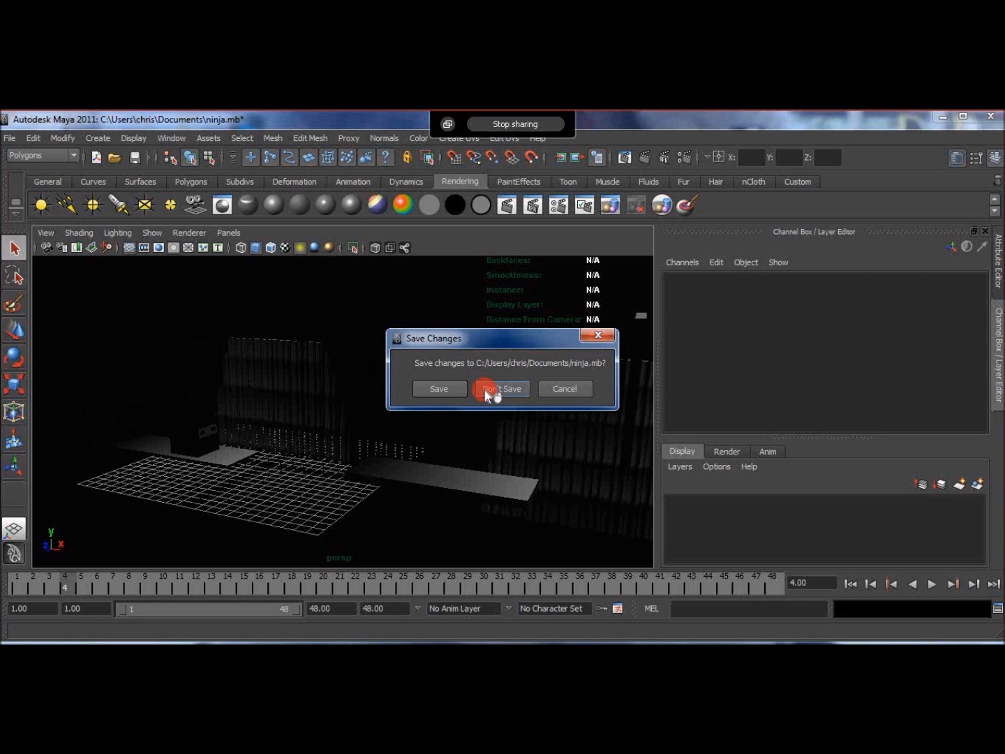
click(484, 389)
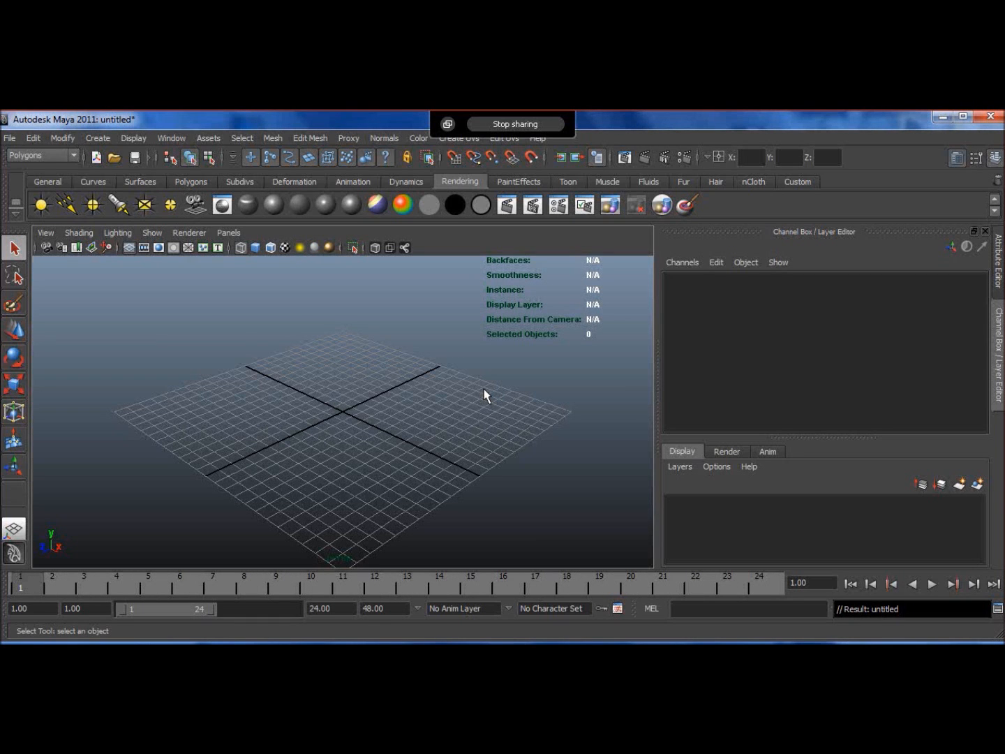
Create a polygon cube at the centre of the grid and raise it about 2.8 units in Y
click(191, 182)
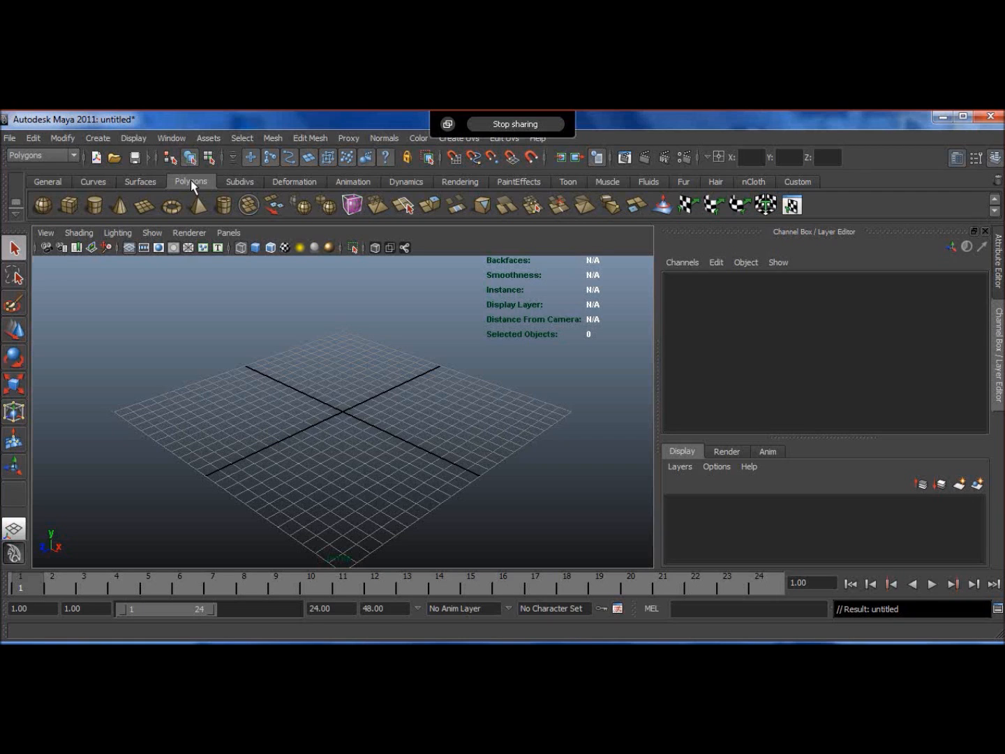
click(70, 205)
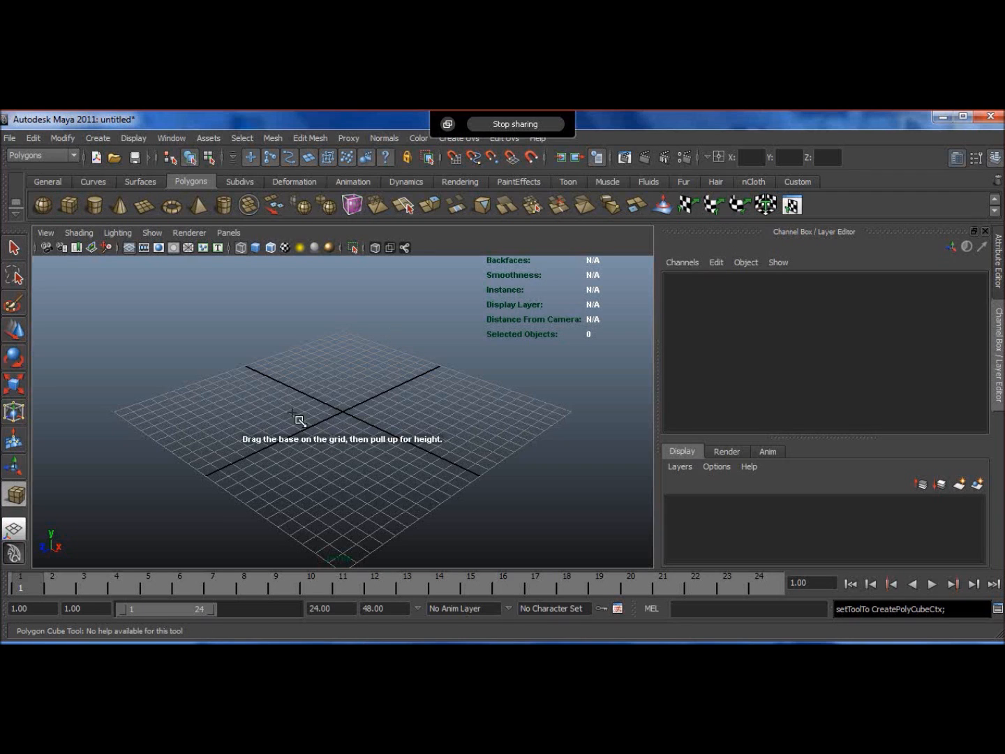
click(341, 412)
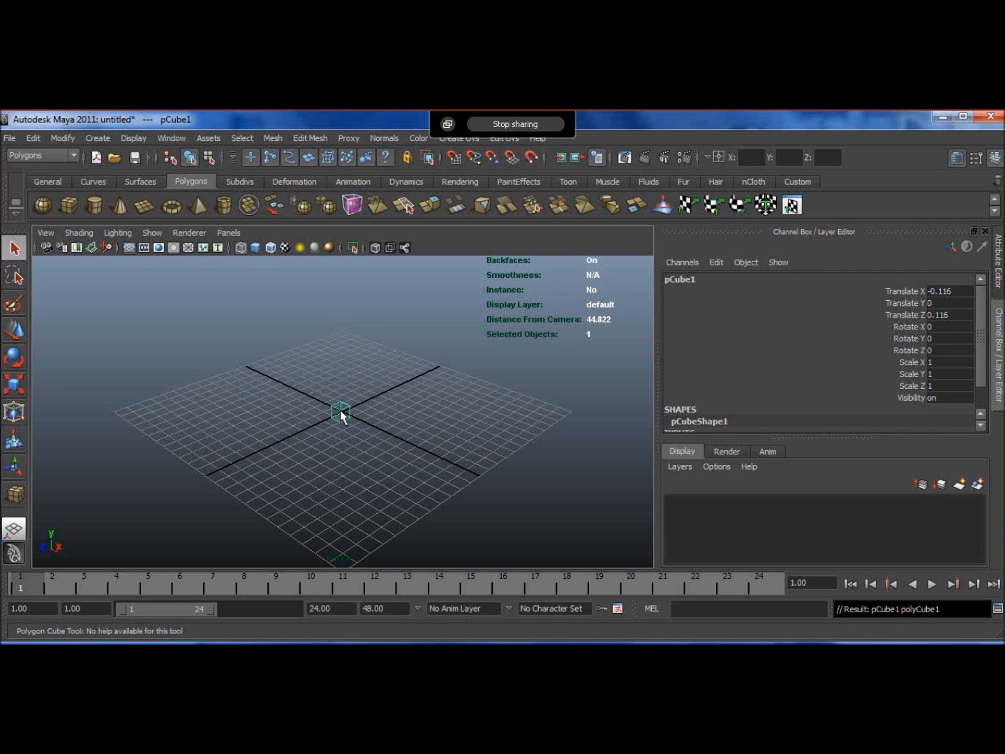
click(14, 329)
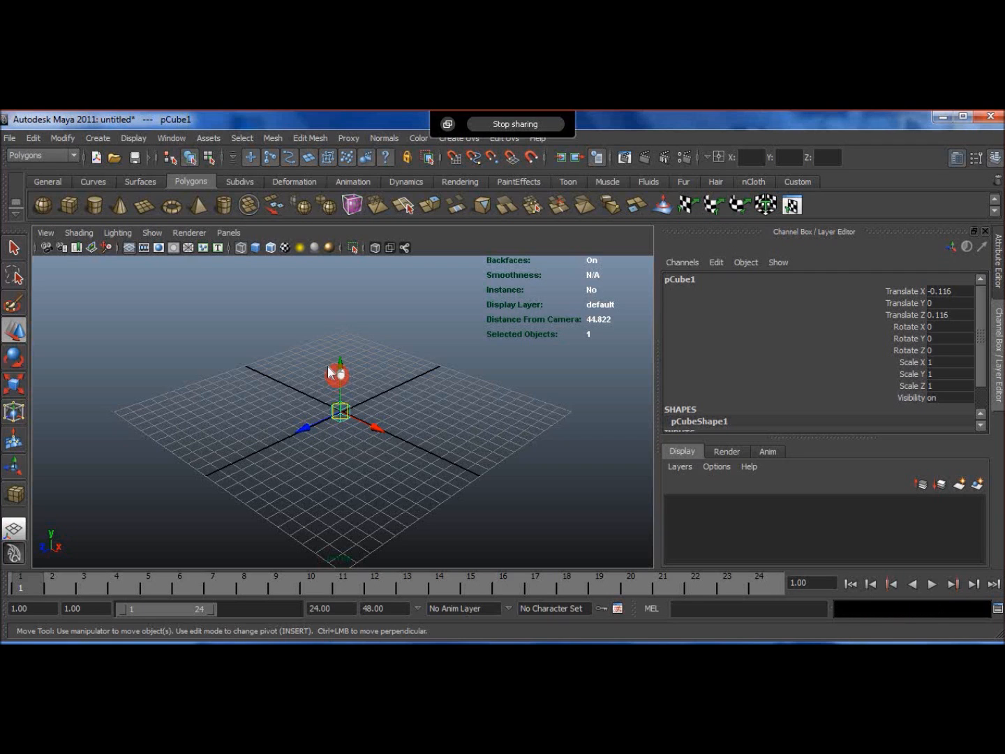
click(343, 376)
click(342, 408)
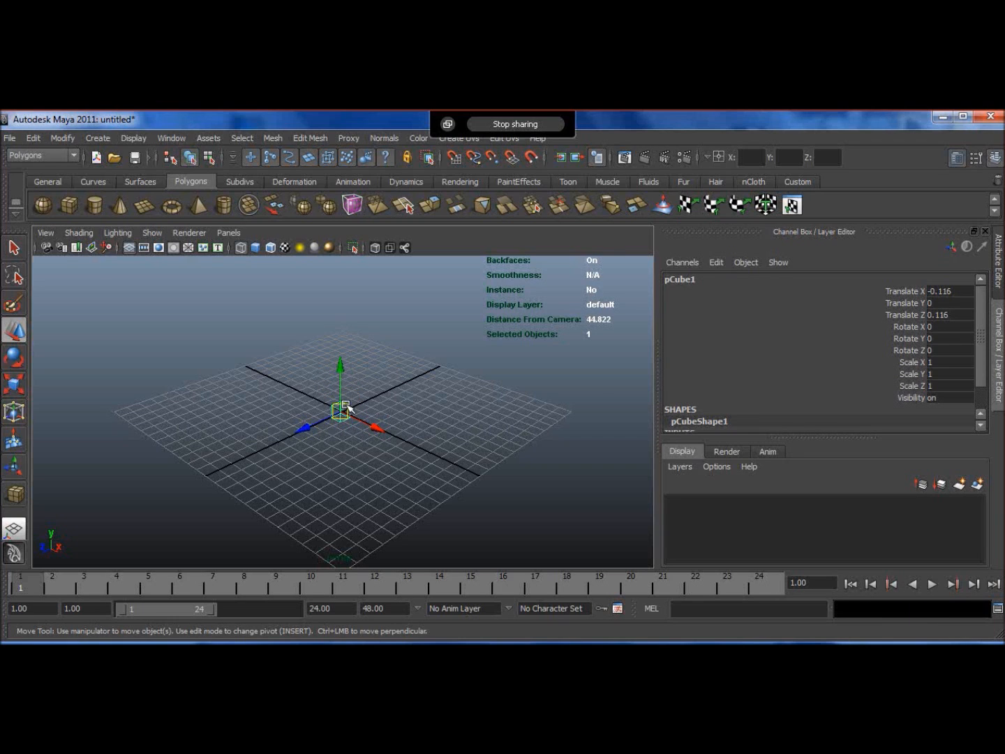
drag(342, 366, 338, 333)
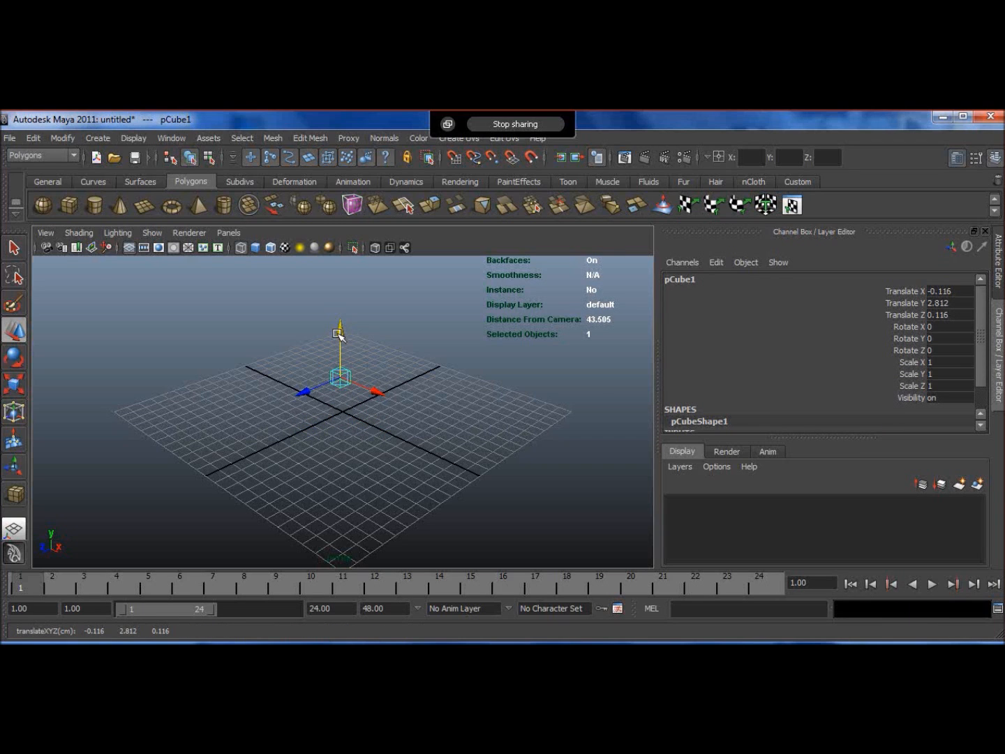
Scale the cube uniformly to about 4.7 and display it smooth shaded
click(14, 385)
drag(349, 372, 383, 373)
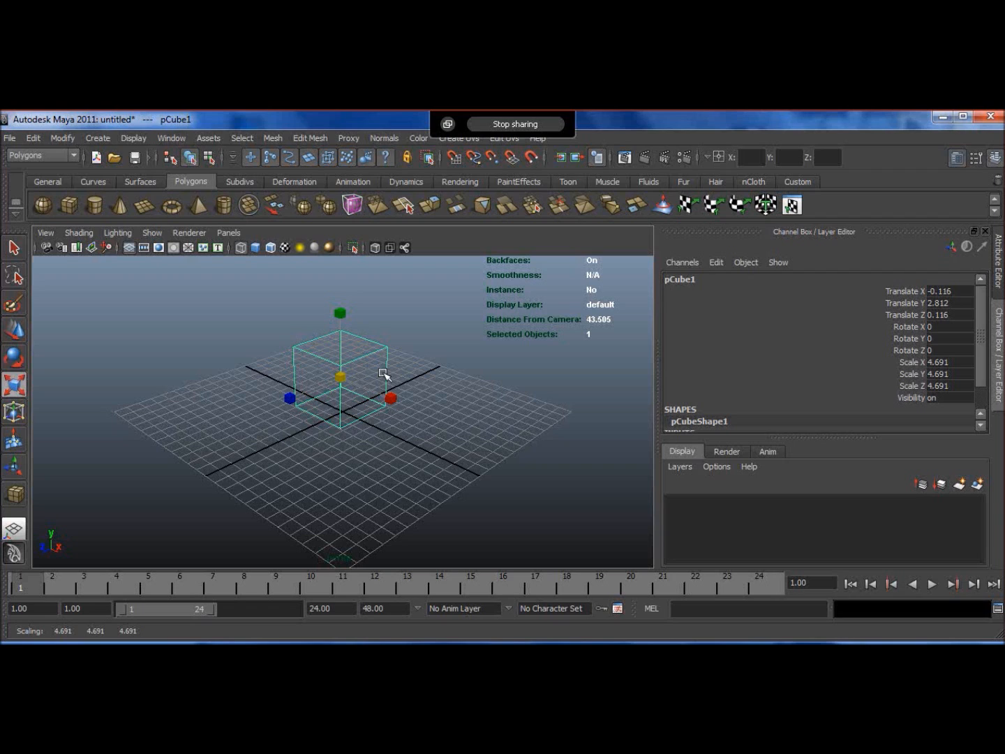
key(5)
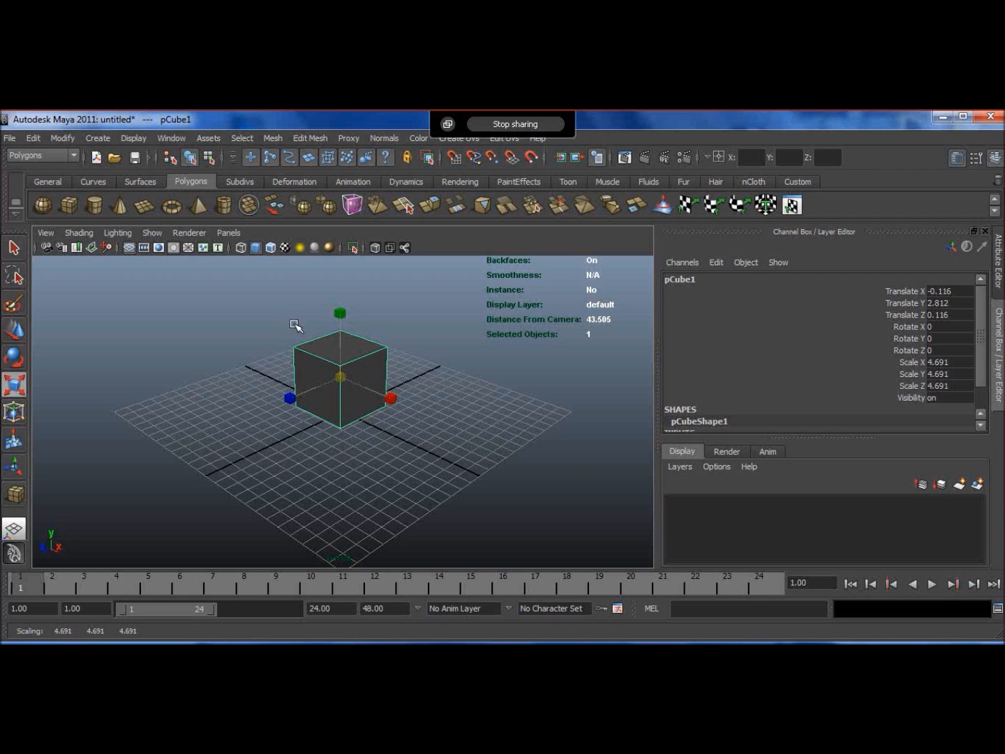
Freeze the transformations of the cube
click(157, 317)
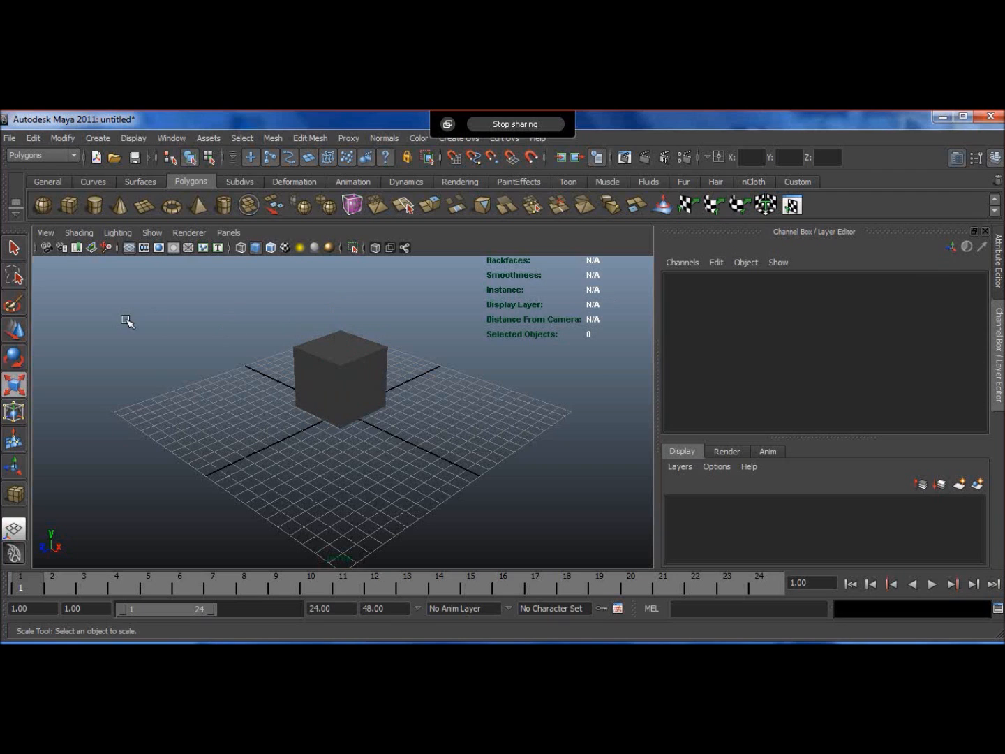
click(366, 353)
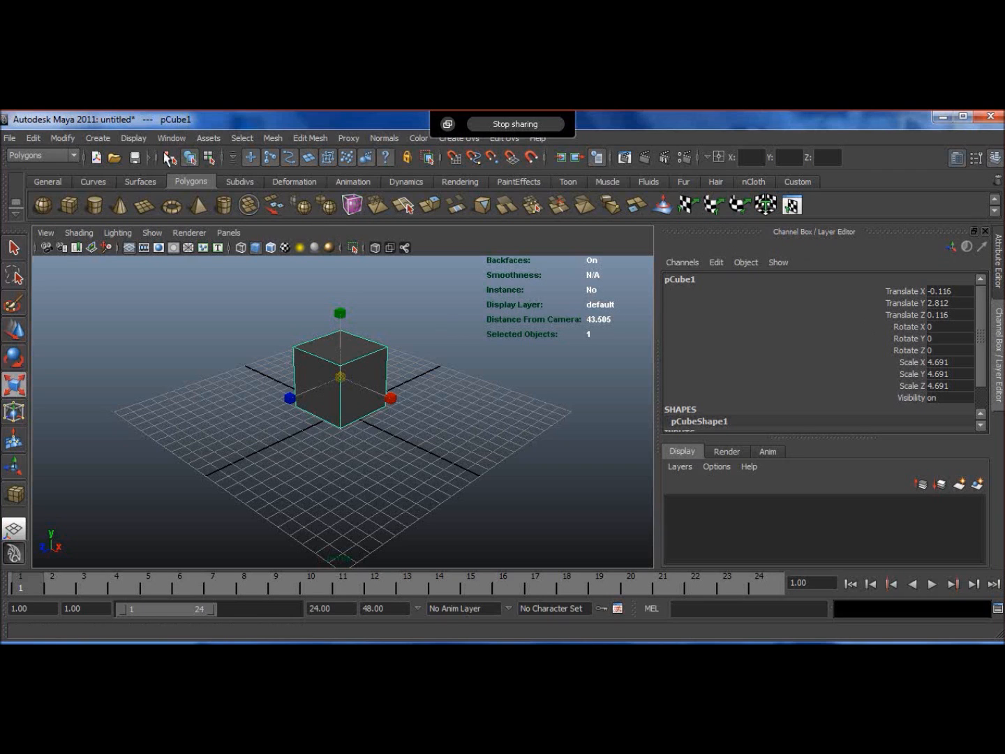
click(70, 138)
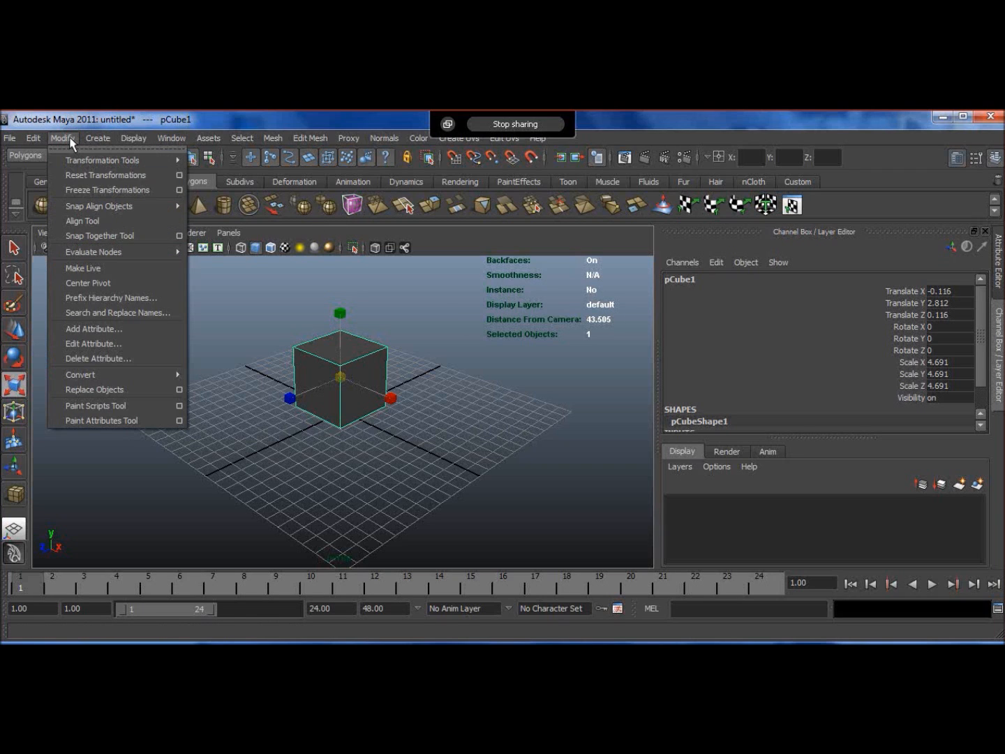
click(95, 190)
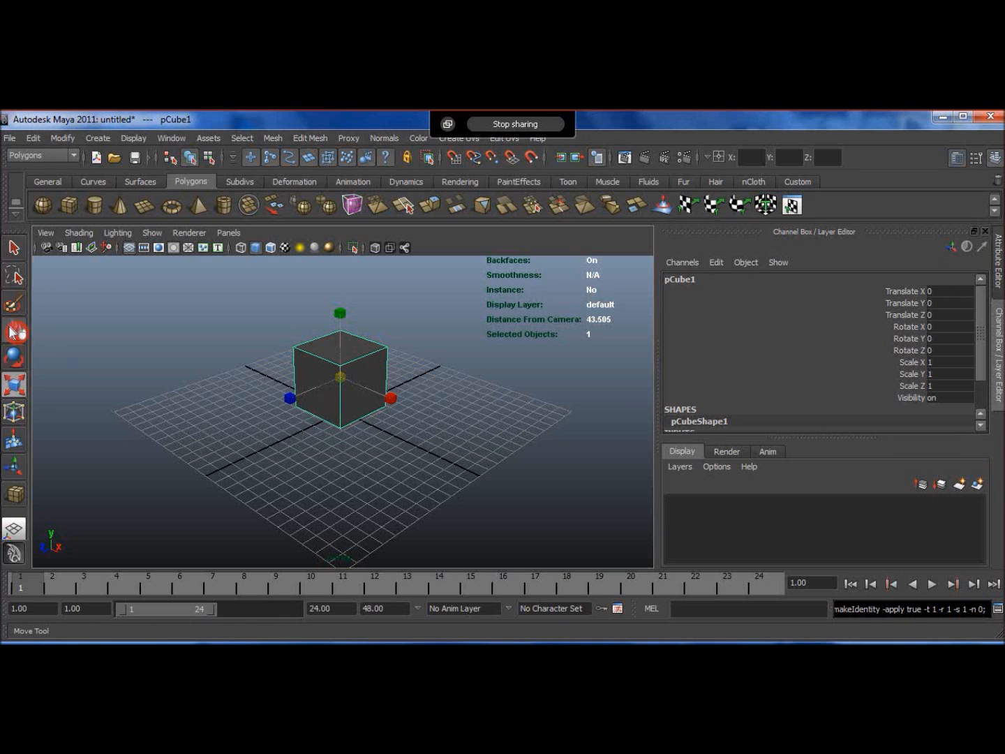
Try moving the cube about 9.8 units along X, and undo the move
click(15, 330)
drag(378, 392, 505, 431)
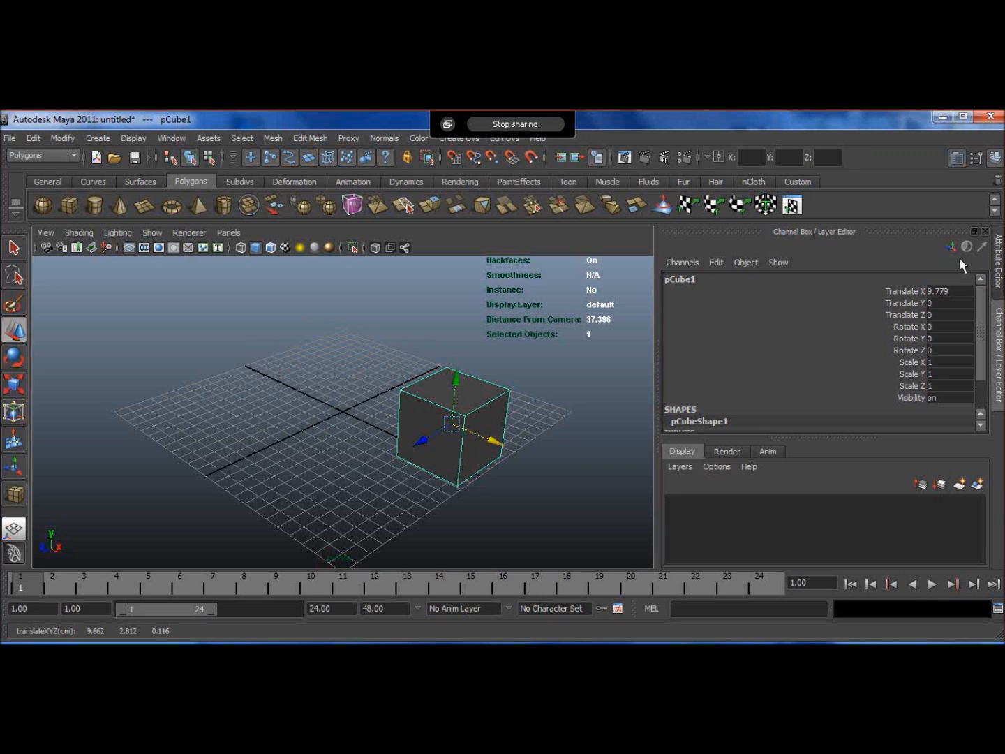
key(ctrl+z)
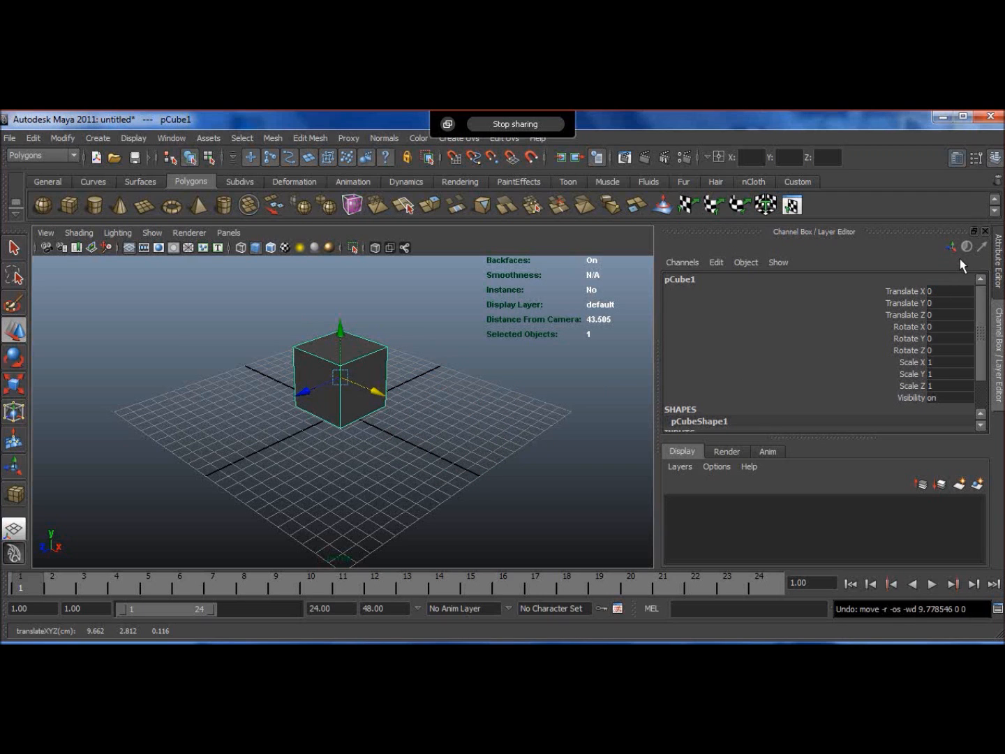
Set a keyframe on the cube's Translate X channel at frame 1
click(899, 293)
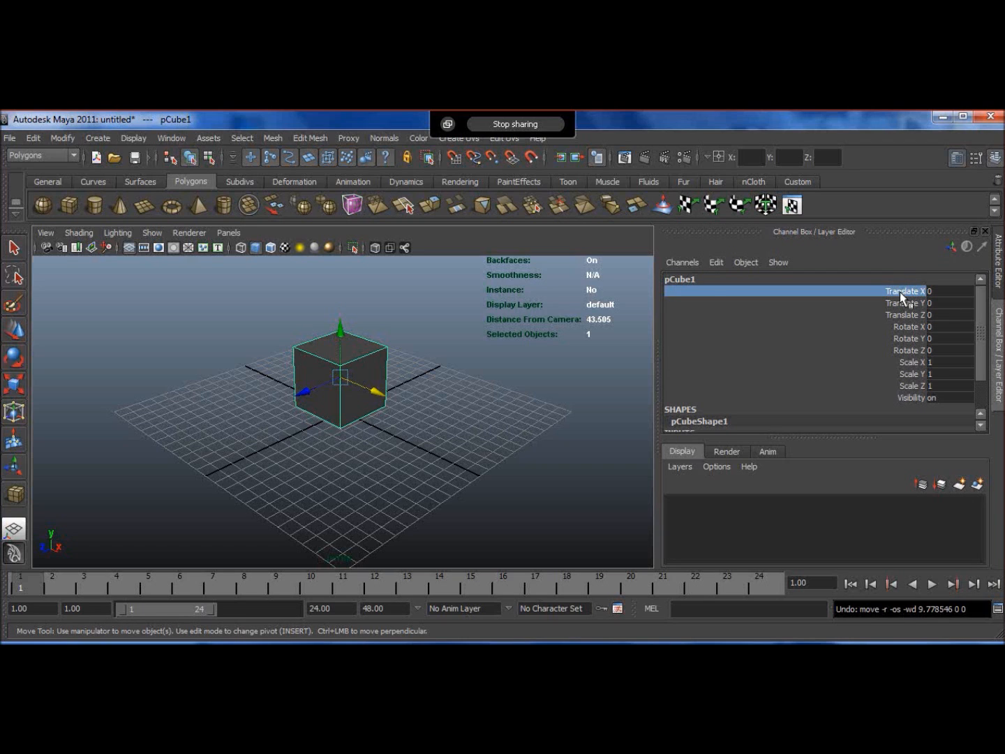
right_click(899, 292)
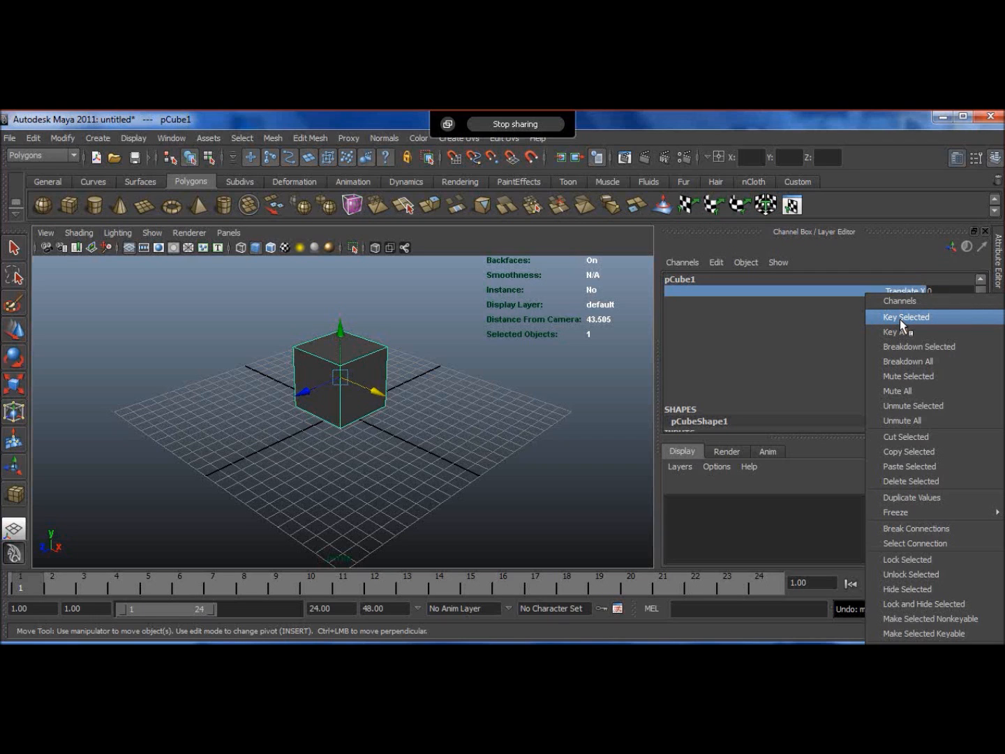
click(899, 317)
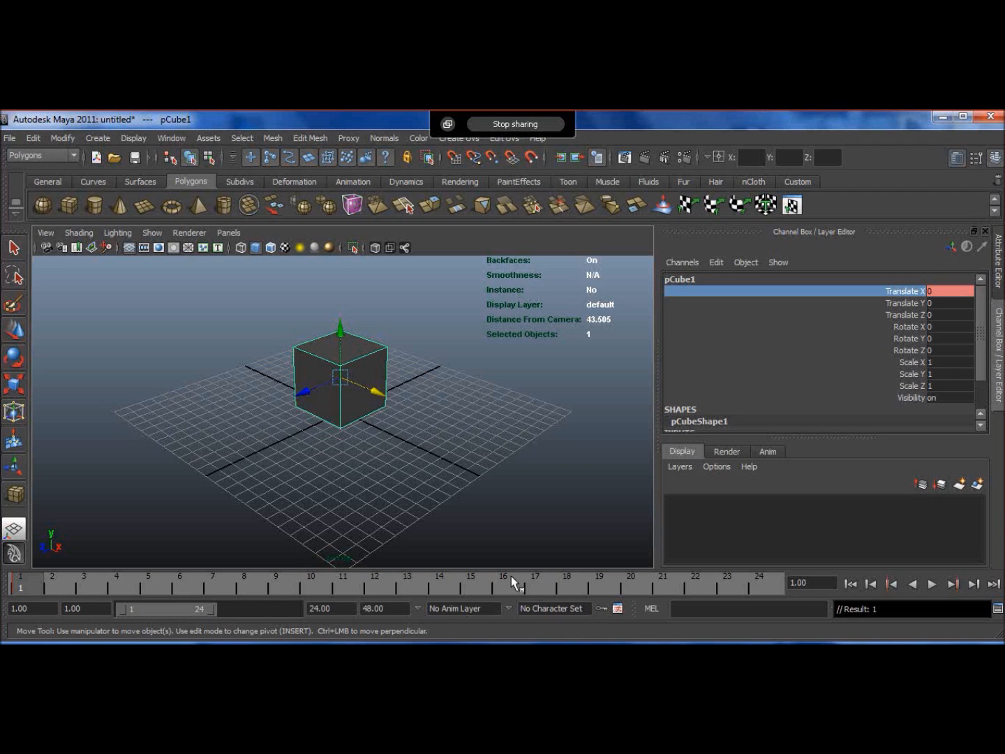
Extend the playback range so that it ends at frame 300
click(332, 607)
double_click(330, 606)
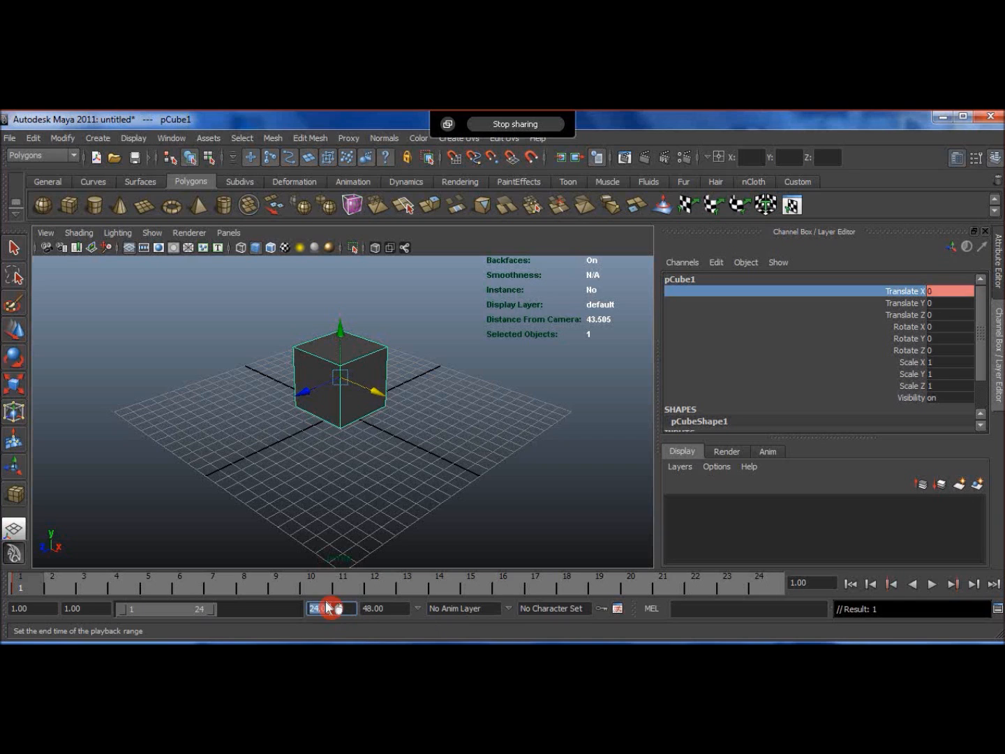
text(30)
key(Return)
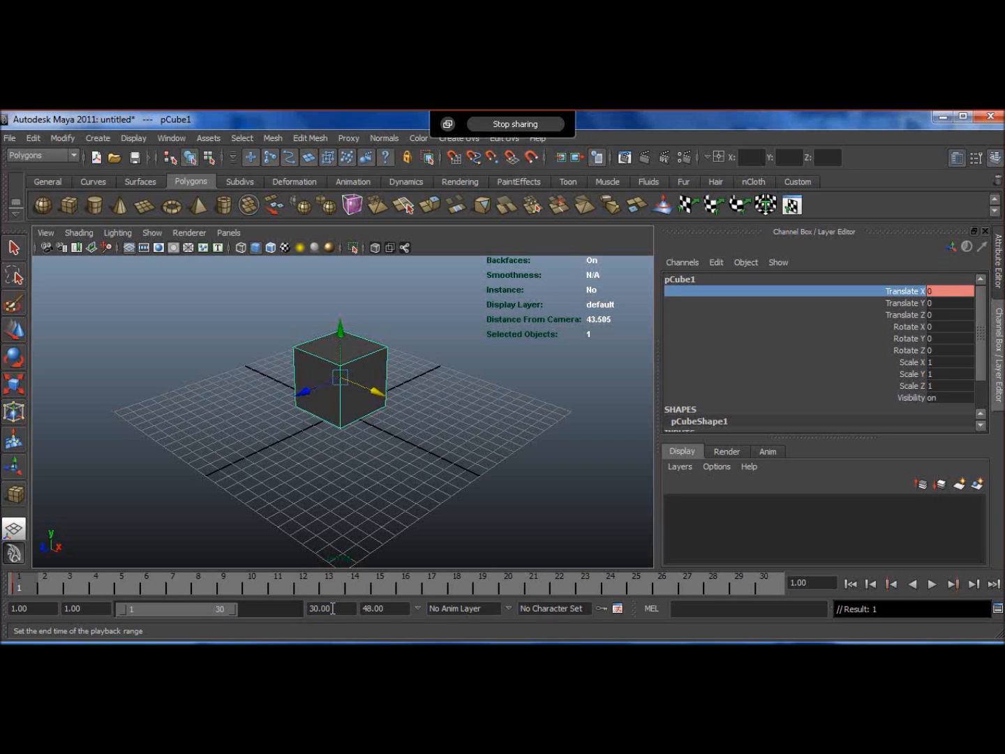
double_click(332, 608)
text(300)
key(Return)
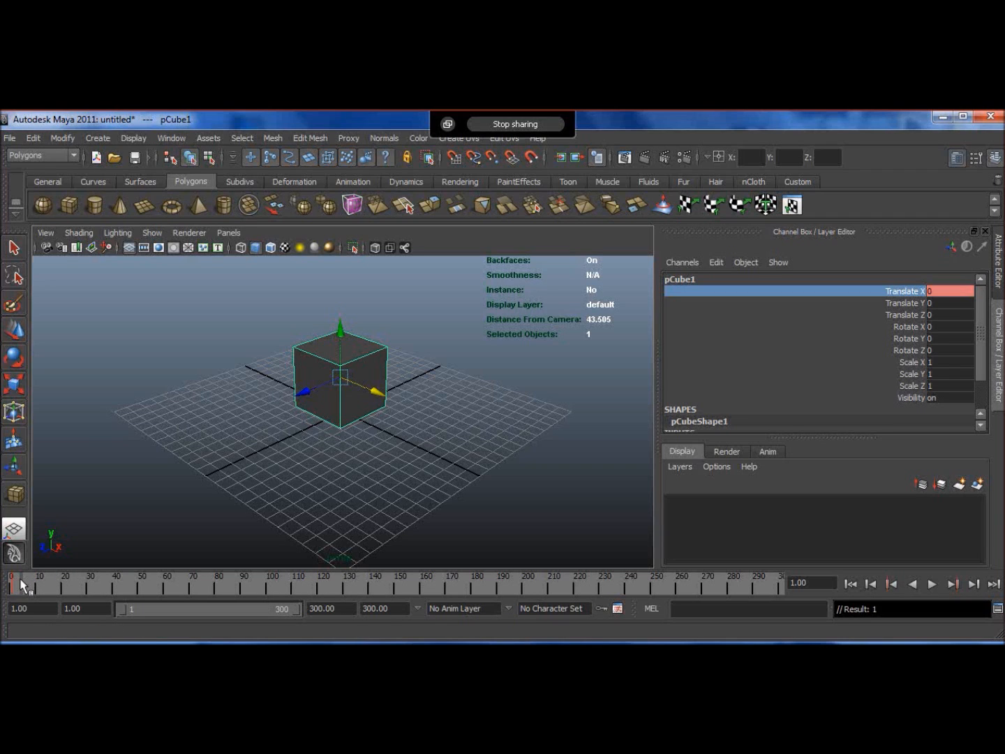
At frame 20, move the cube along X to about 9.7 and key its Translate X channel
key(alt+v)
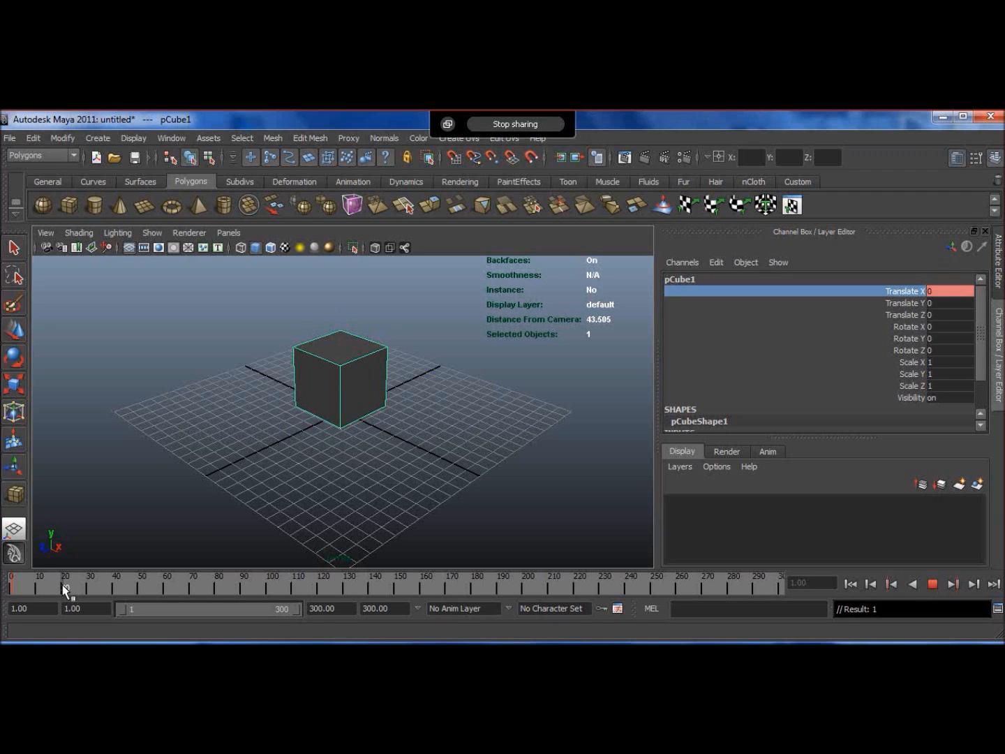
click(64, 589)
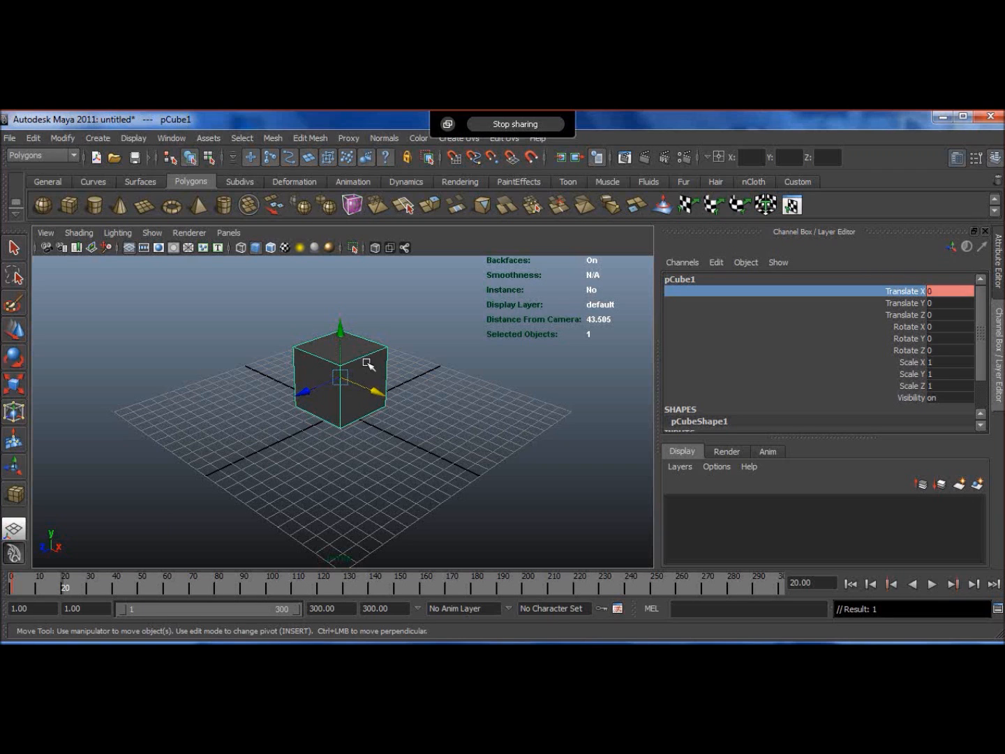
drag(375, 389, 412, 411)
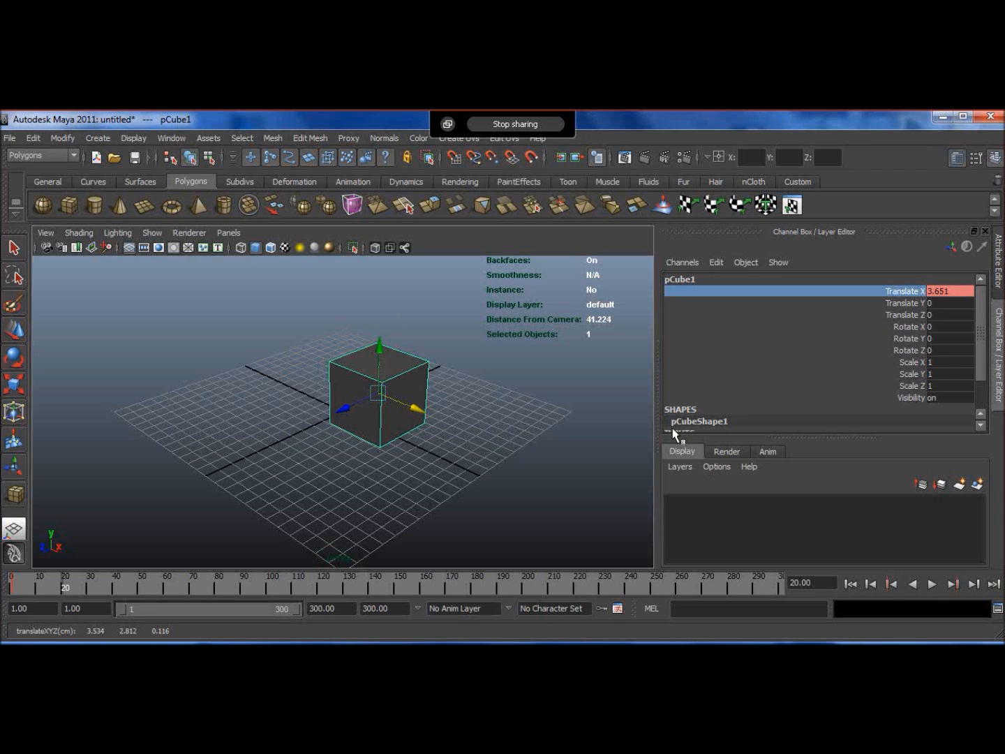
drag(417, 408, 496, 438)
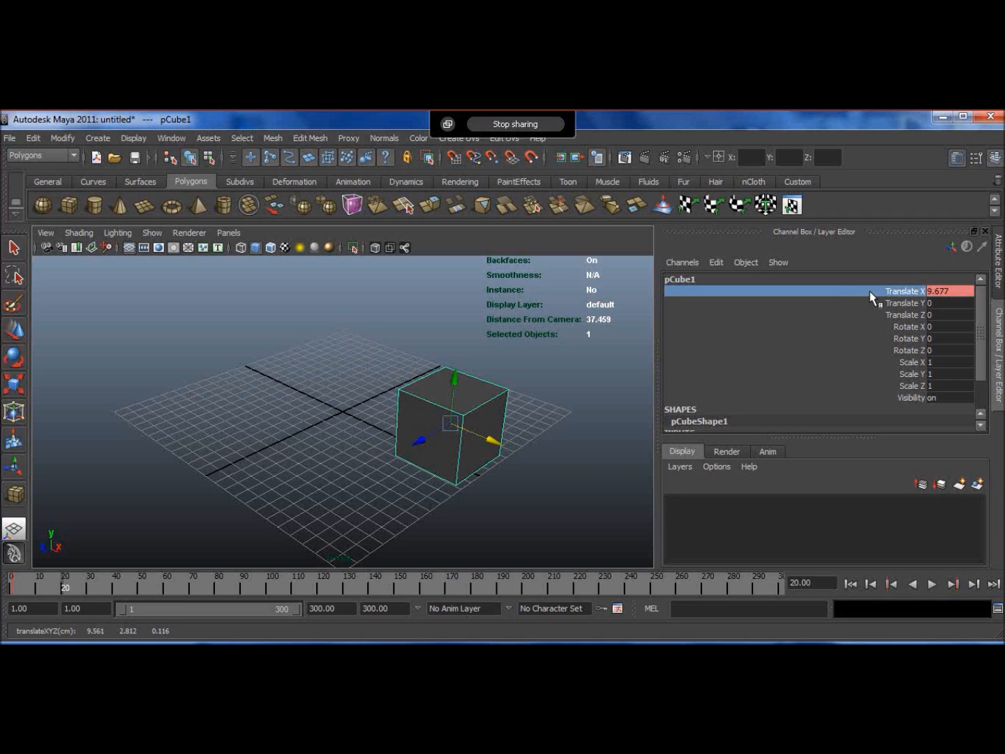
right_click(899, 292)
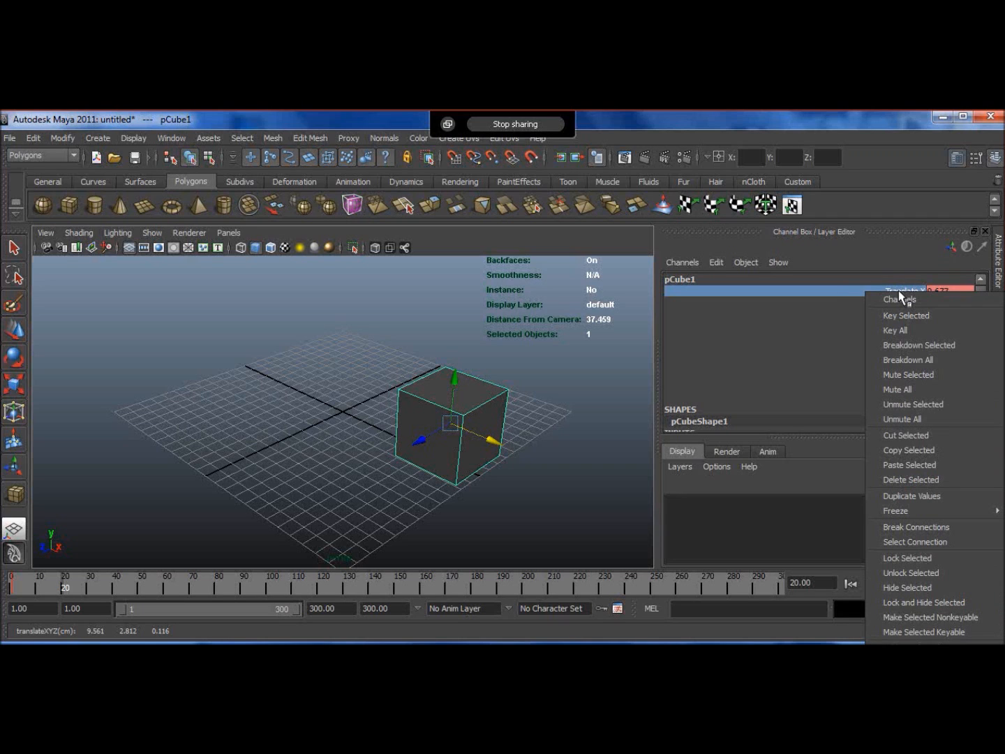
click(899, 316)
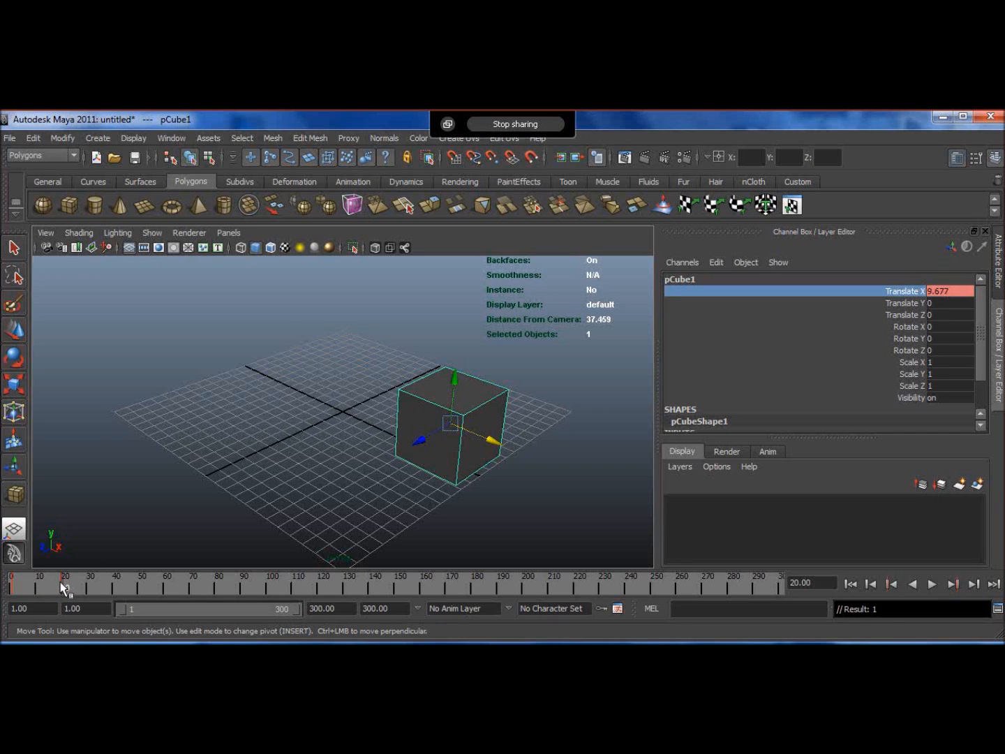
Play back the cube's movement from frame 1, stop it, and return to frame 1
drag(65, 588, 11, 586)
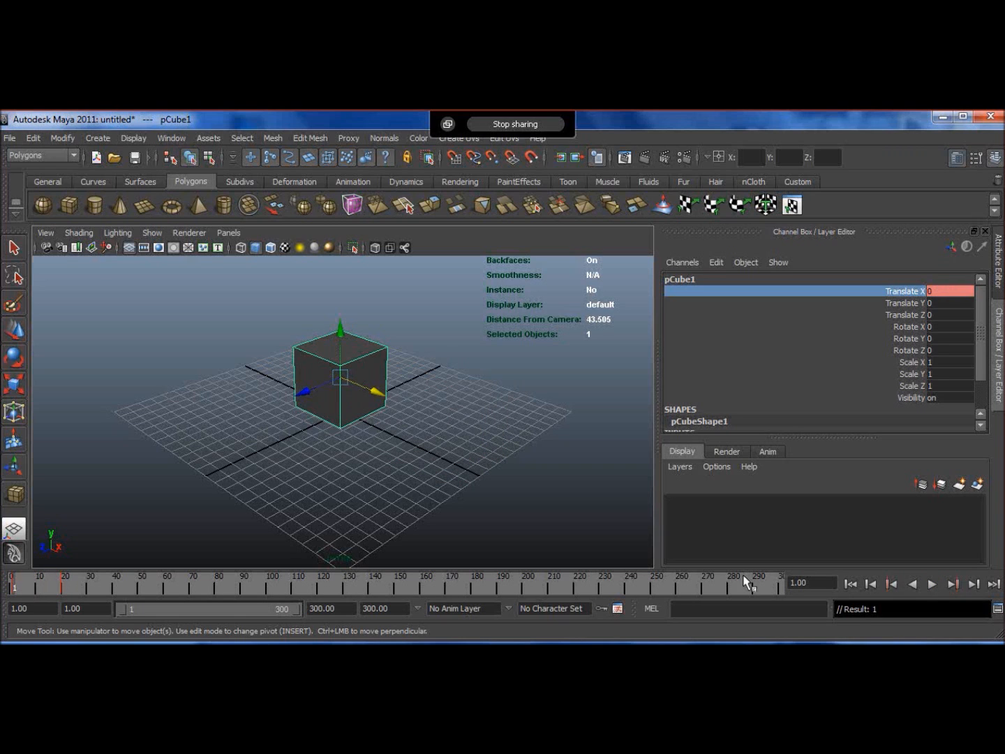
click(930, 584)
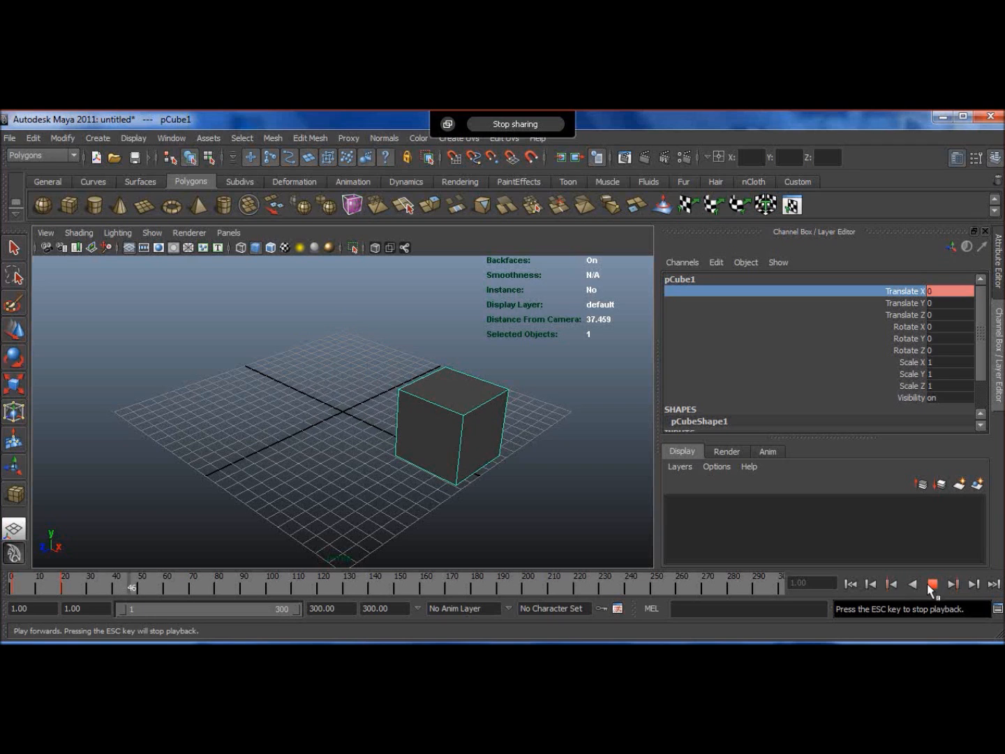
click(933, 584)
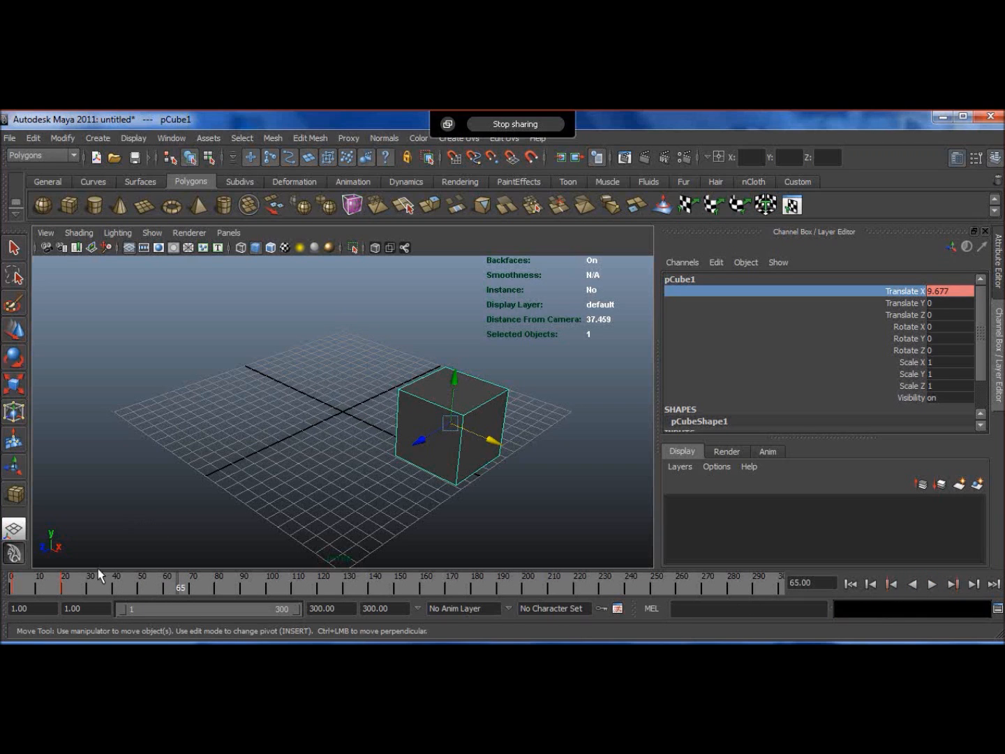
drag(55, 586, 11, 584)
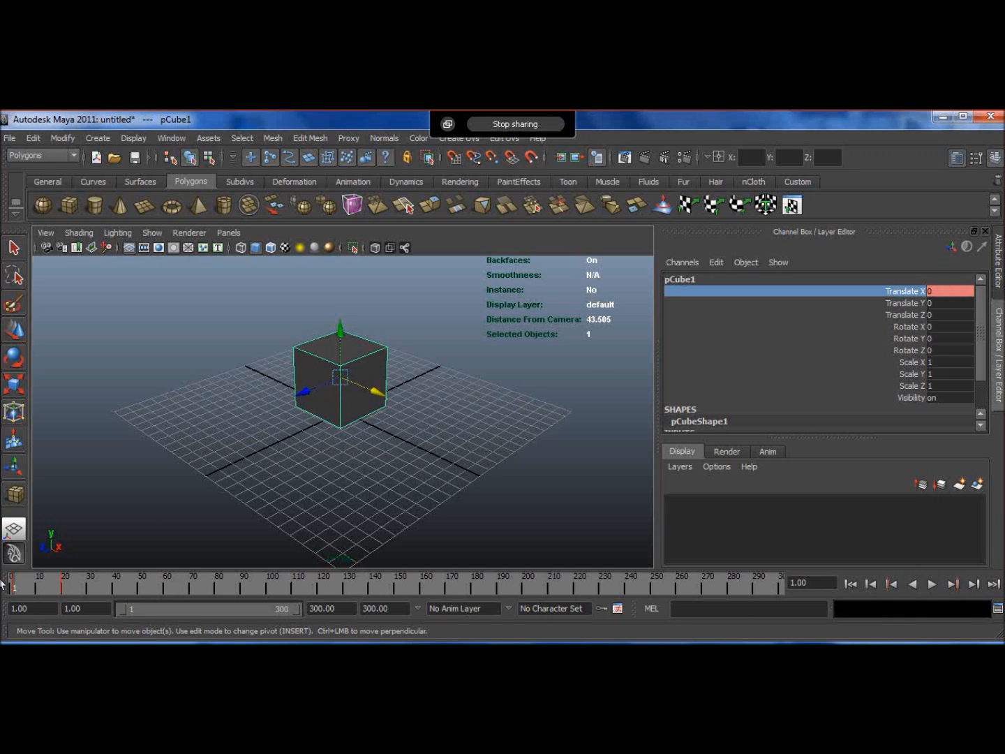
Replay the cube's X movement twice from frame 1 and rewind the timeline to frame 1
click(932, 584)
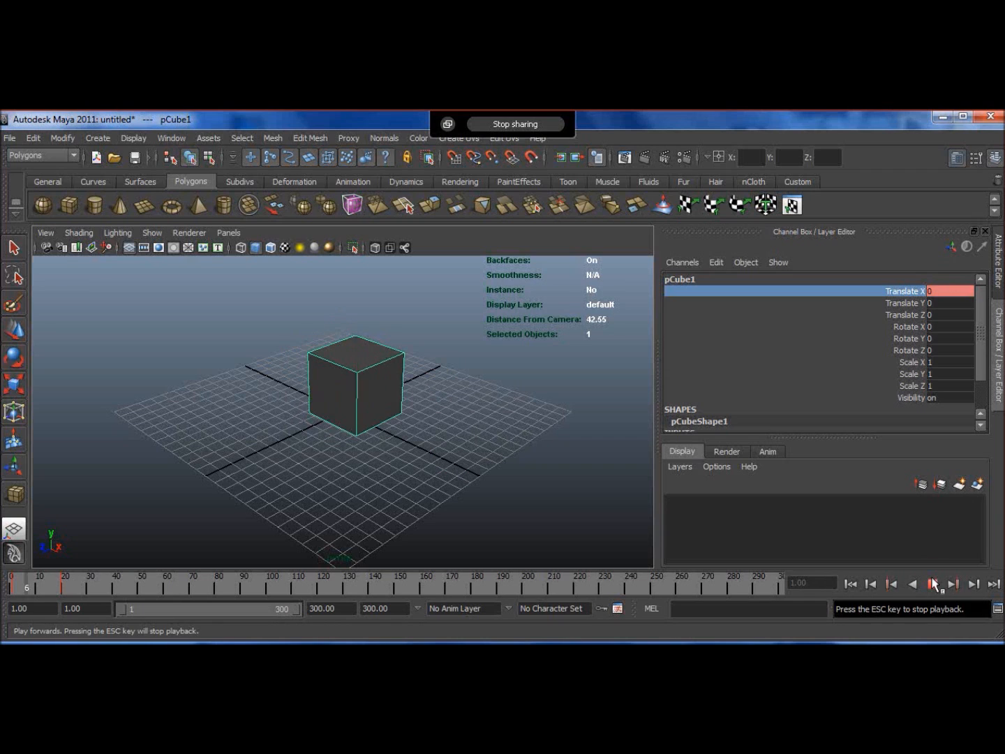
click(932, 584)
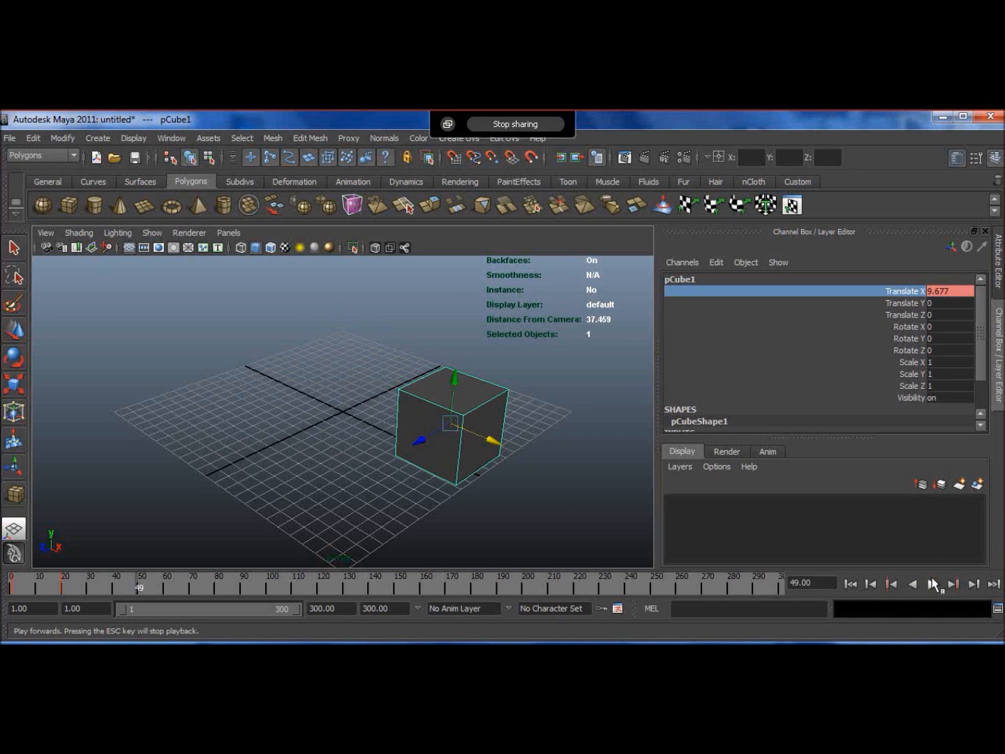
drag(72, 584, 7, 590)
click(933, 584)
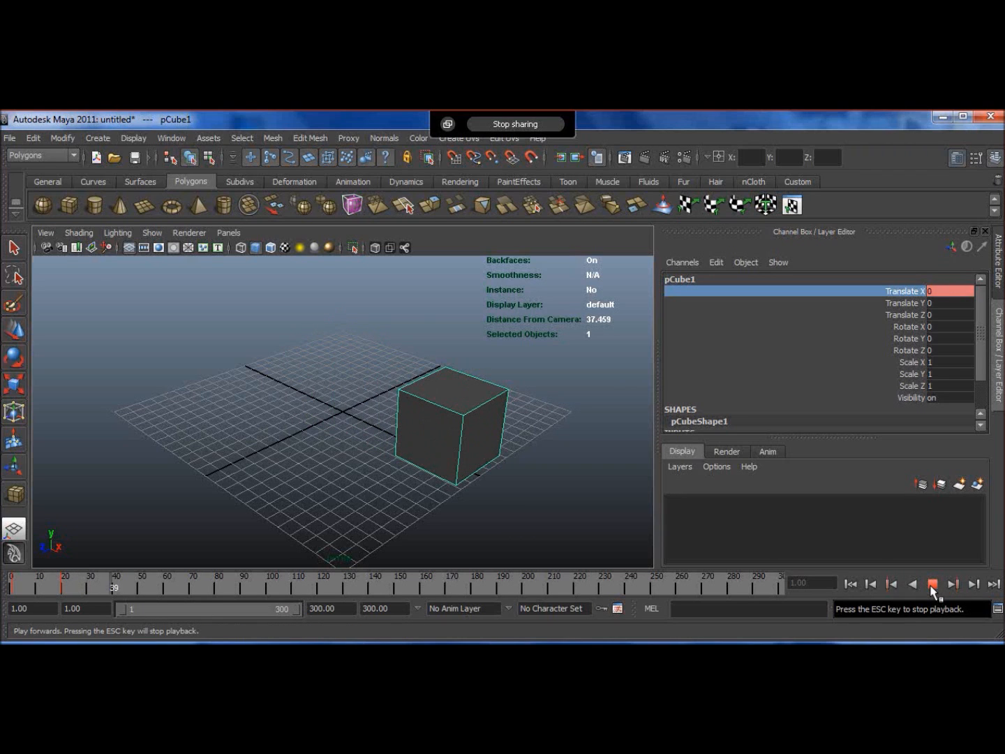
click(932, 584)
drag(115, 586, 1, 595)
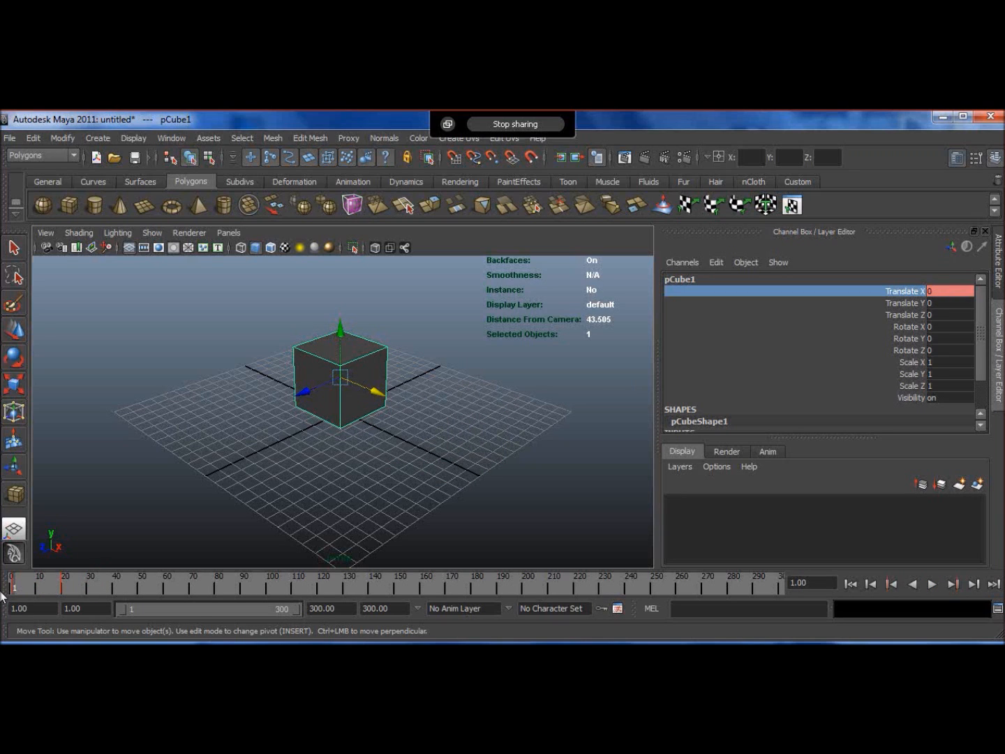
At frame 20, key the cube's Translate Y channel, dismissing the pop-up notification and keeping the current Windows color scheme without further prompts
click(65, 579)
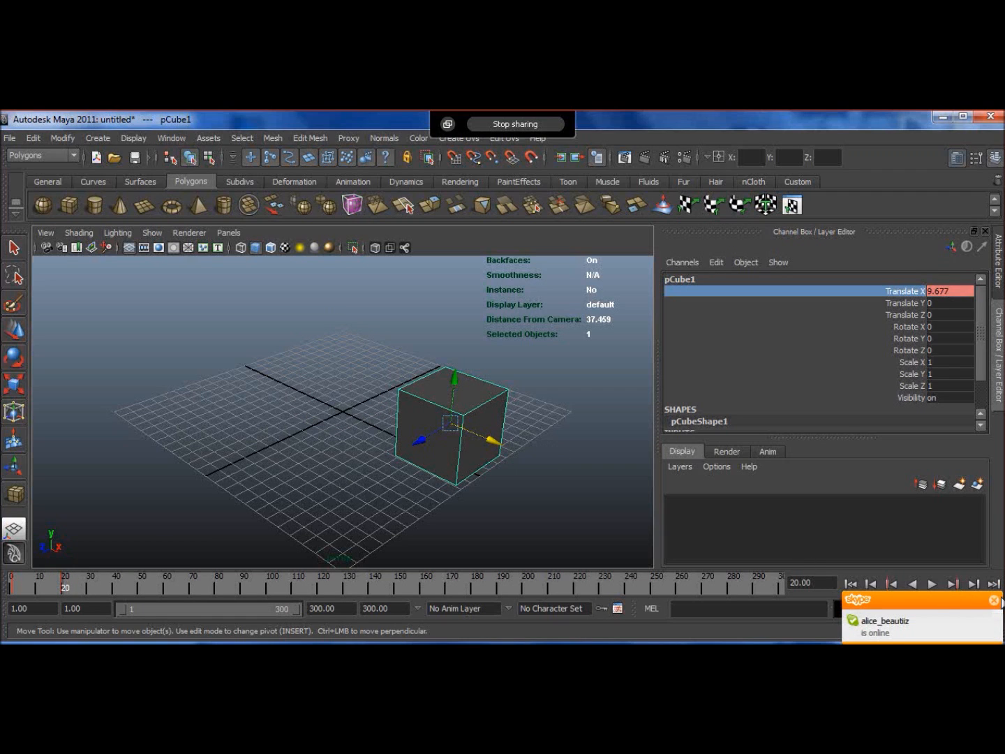
click(996, 600)
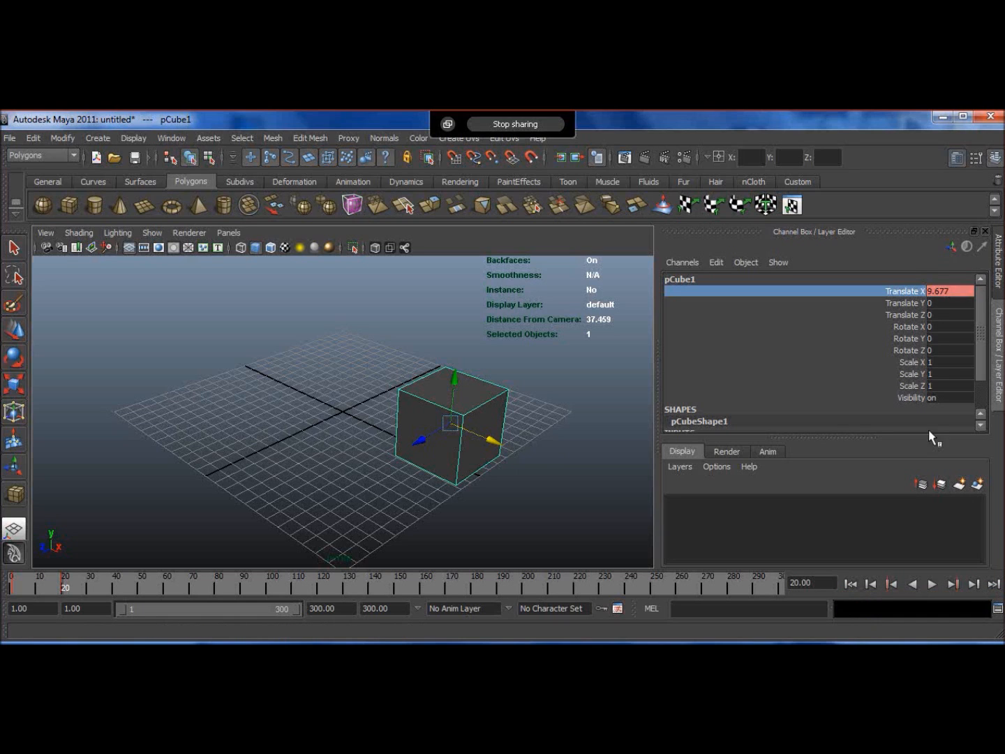
click(898, 304)
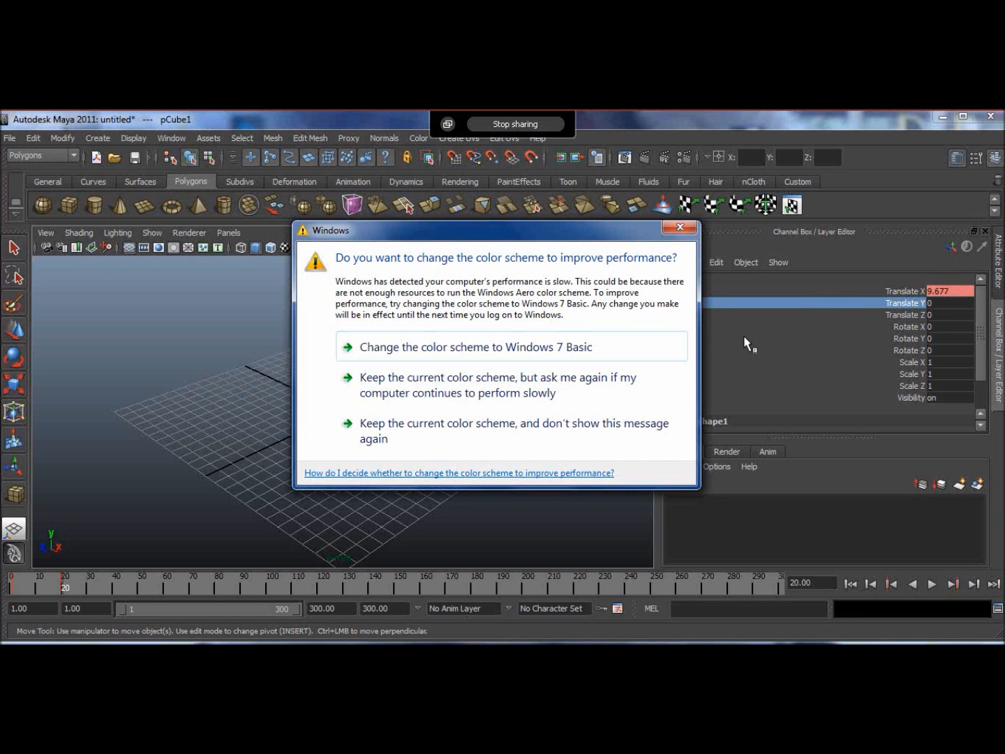
click(612, 432)
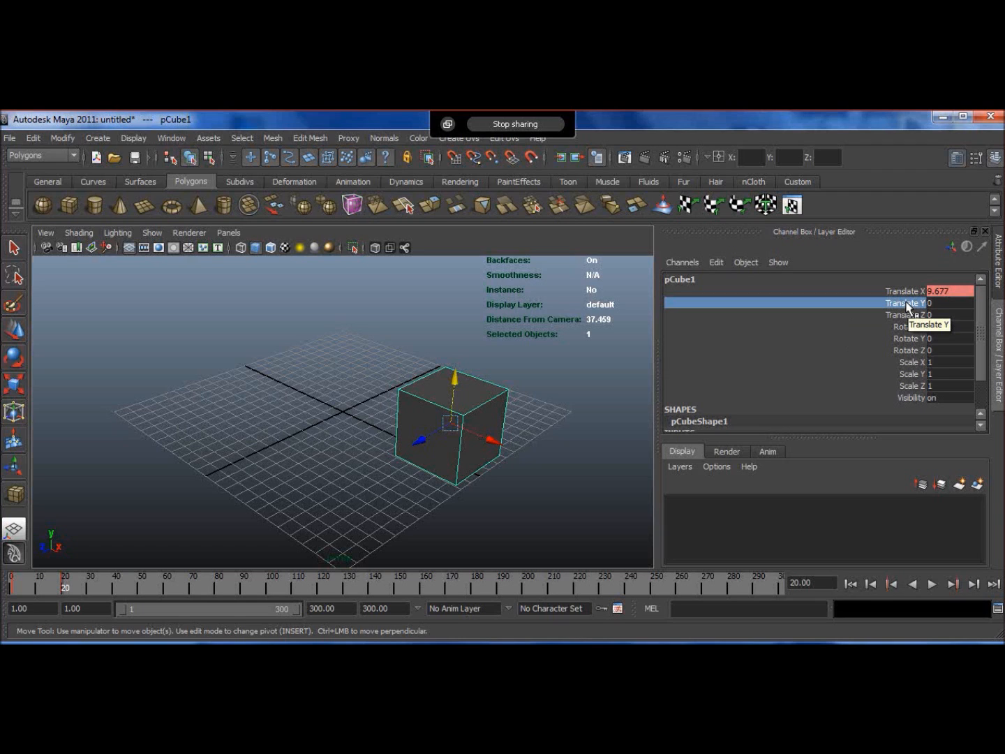
right_click(905, 304)
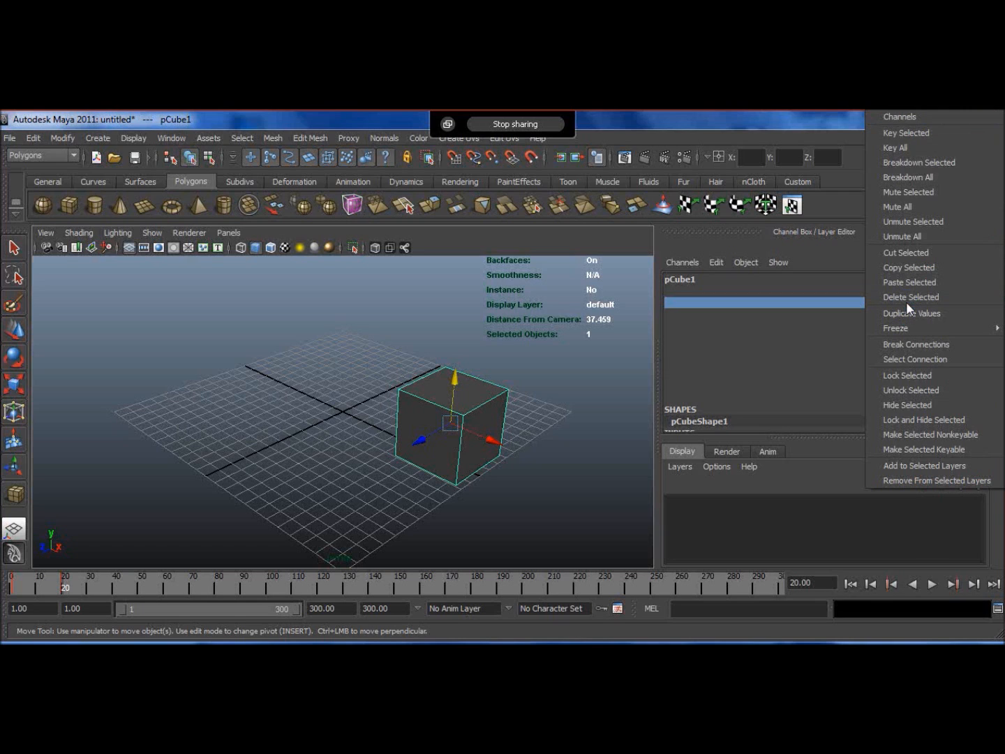
click(901, 134)
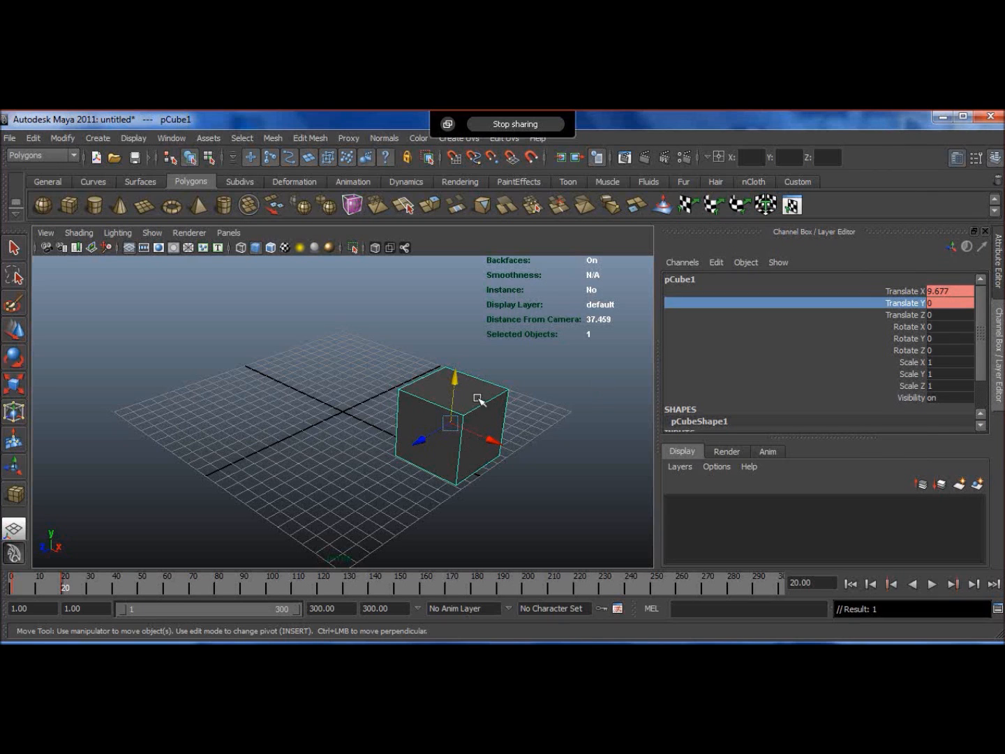
At frame 40, raise the cube along Y to about 10.3 and key its Translate Y channel
drag(452, 385, 446, 212)
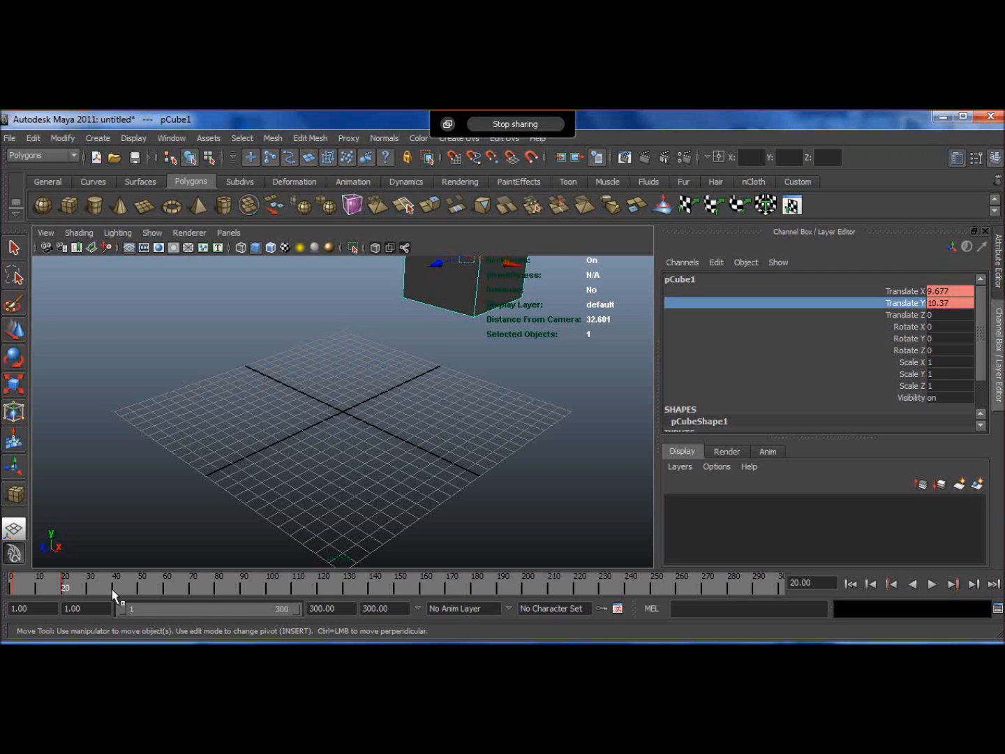
click(113, 591)
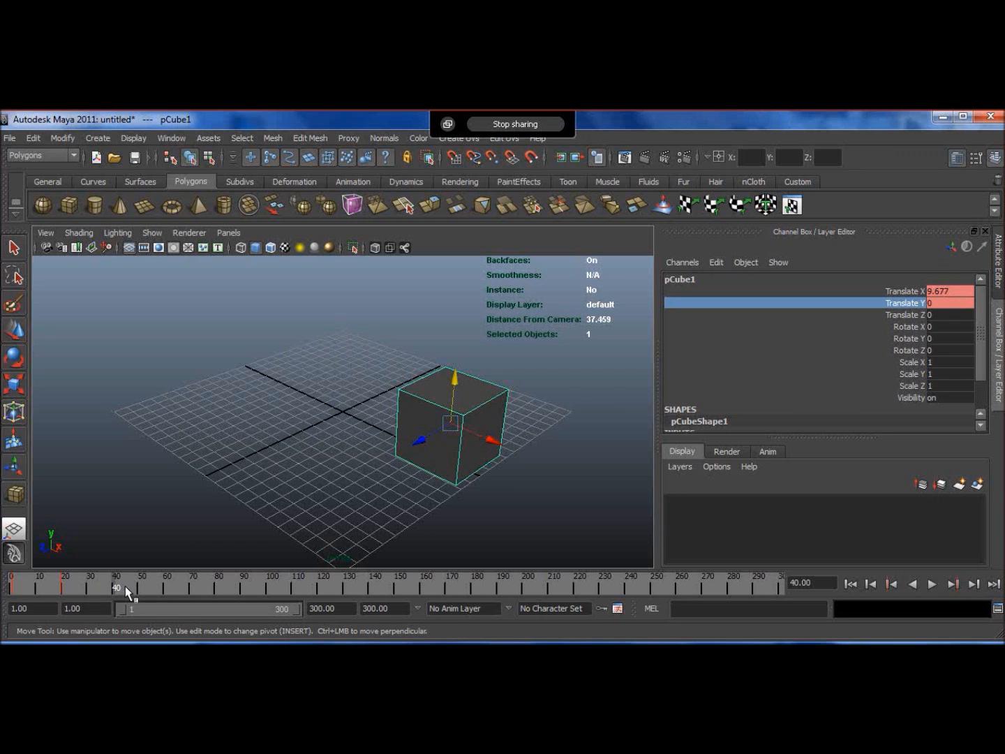
drag(453, 370, 570, 224)
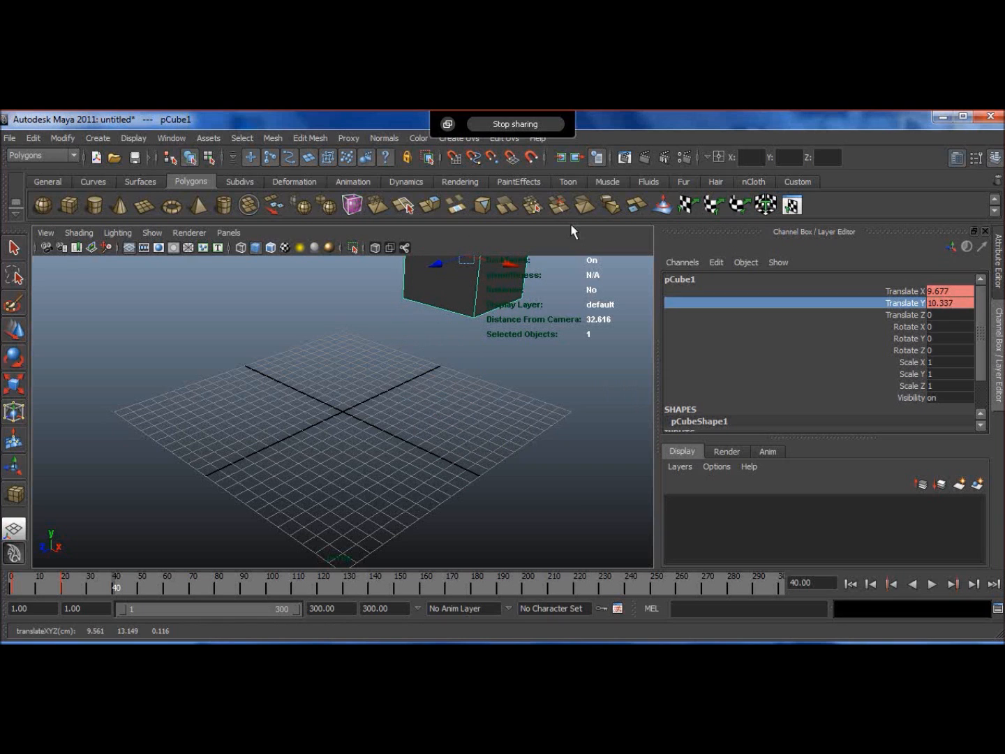
right_click(920, 300)
click(911, 132)
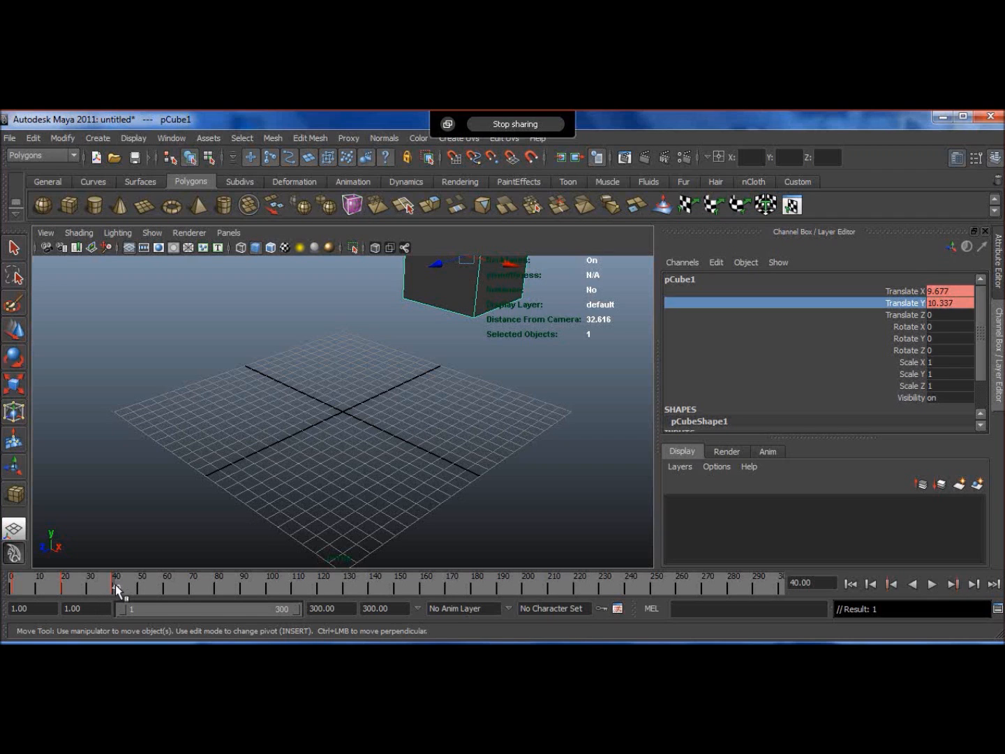
Set a keyframe on the cube's Translate Z channel at frame 40
mouse_move(112, 585)
mouse_down()
mouse_move(12, 582)
mouse_move(138, 597)
mouse_move(8, 575)
mouse_move(10, 592)
mouse_move(123, 586)
mouse_move(65, 587)
mouse_move(110, 588)
mouse_move(102, 581)
mouse_move(9, 589)
mouse_move(106, 585)
mouse_move(115, 586)
mouse_move(79, 587)
mouse_move(116, 594)
mouse_up()
click(901, 316)
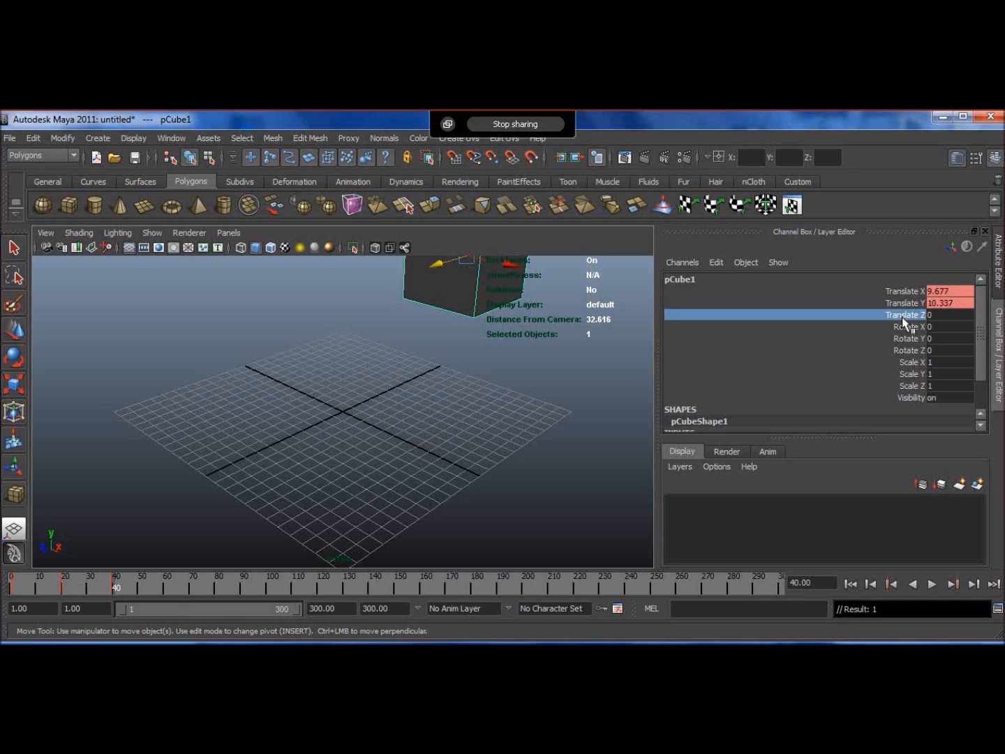
right_click(901, 317)
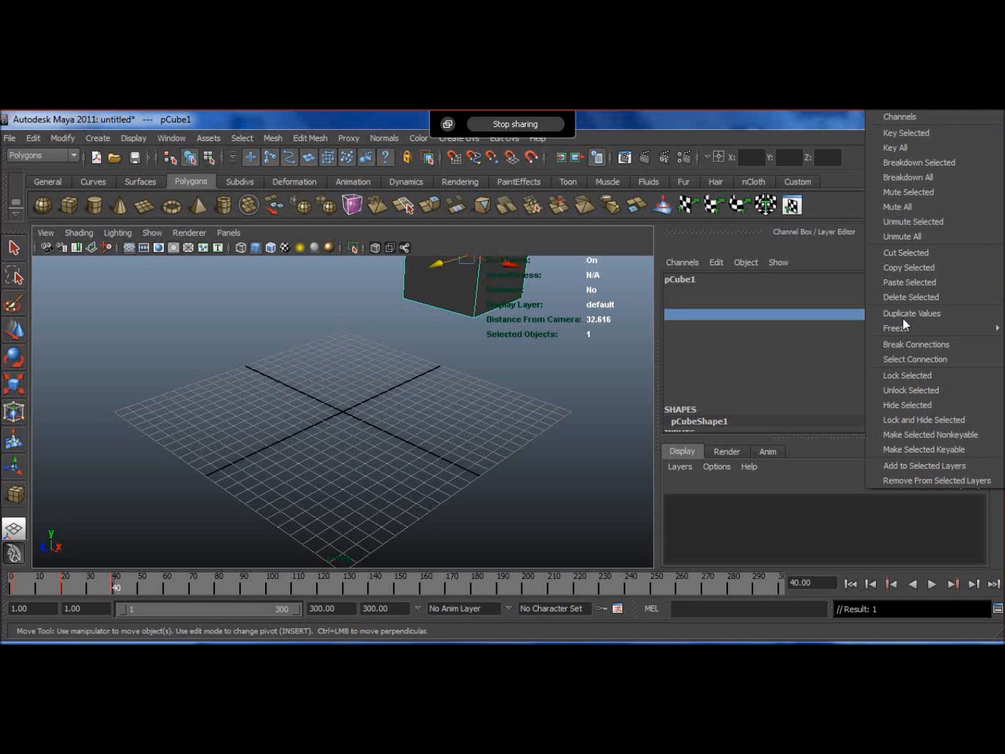
click(909, 132)
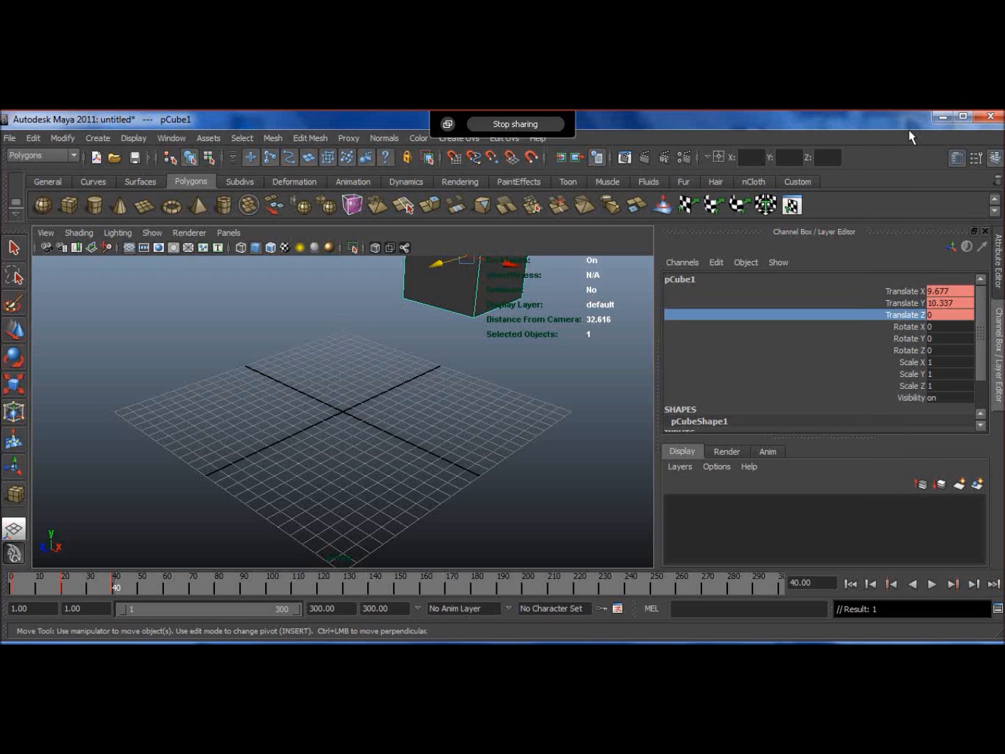
At frame 60, move the cube along Z to about 10.2 and key its Translate Z channel
click(167, 585)
drag(443, 268, 330, 397)
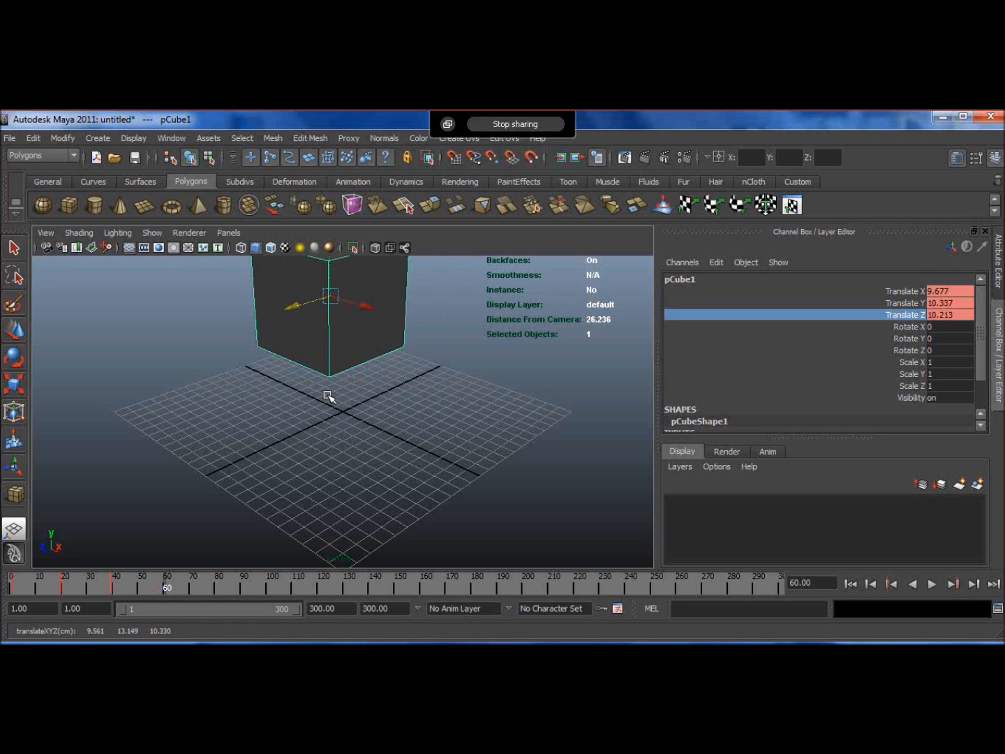
right_click(888, 314)
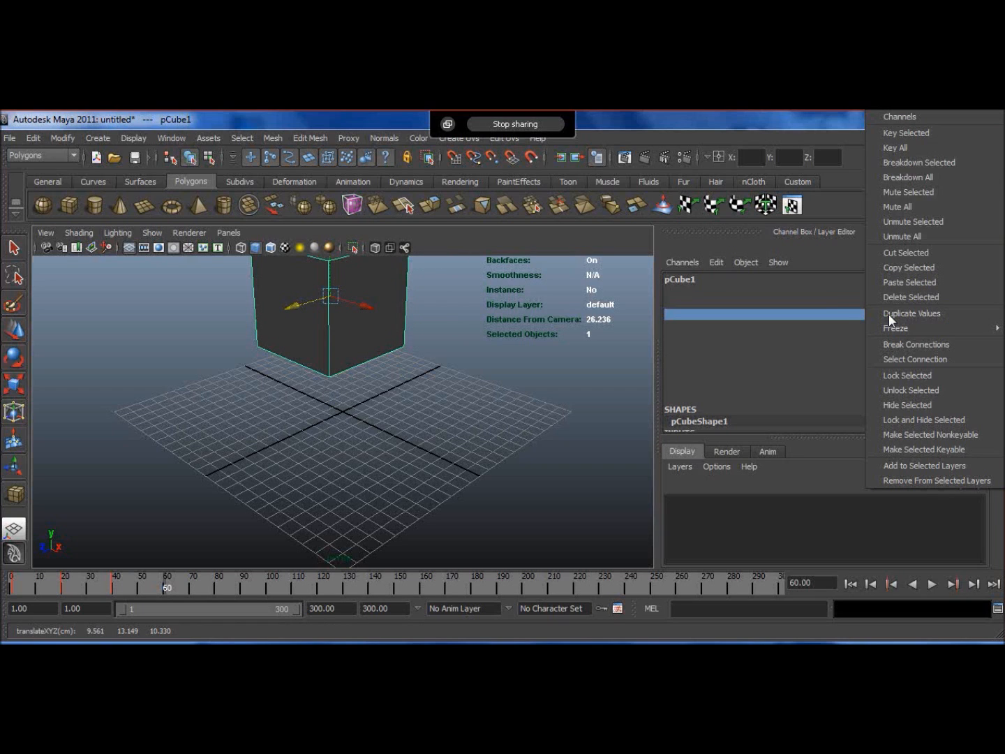
click(889, 138)
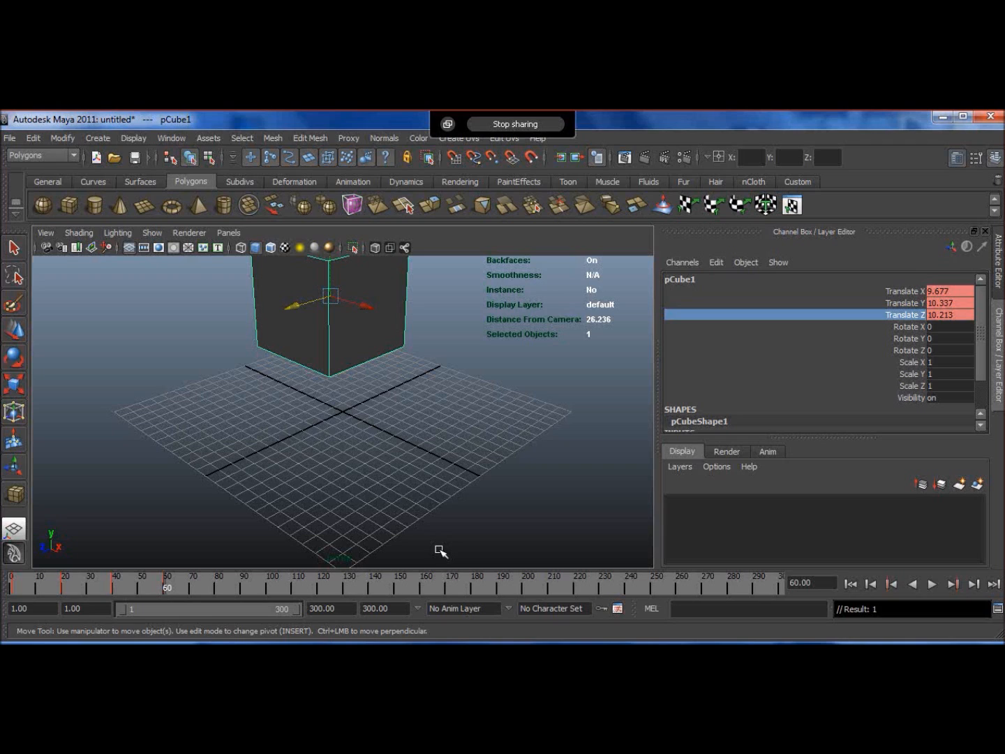
Play back the cube's X, Y and Z movement from the start of the range and stop it
click(849, 584)
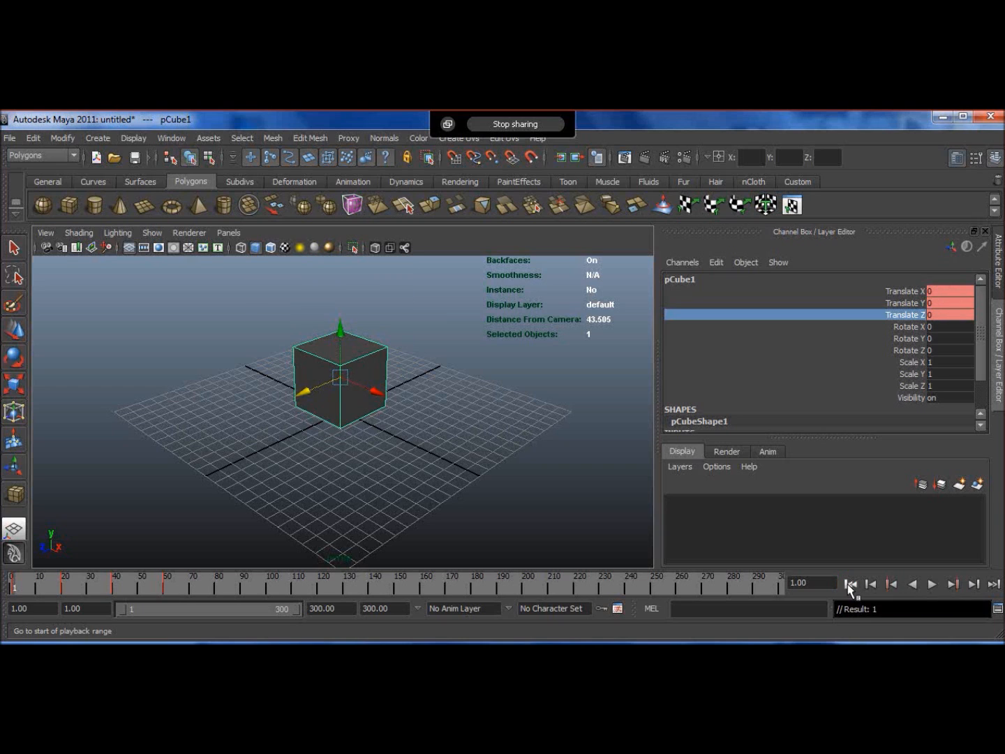
click(932, 584)
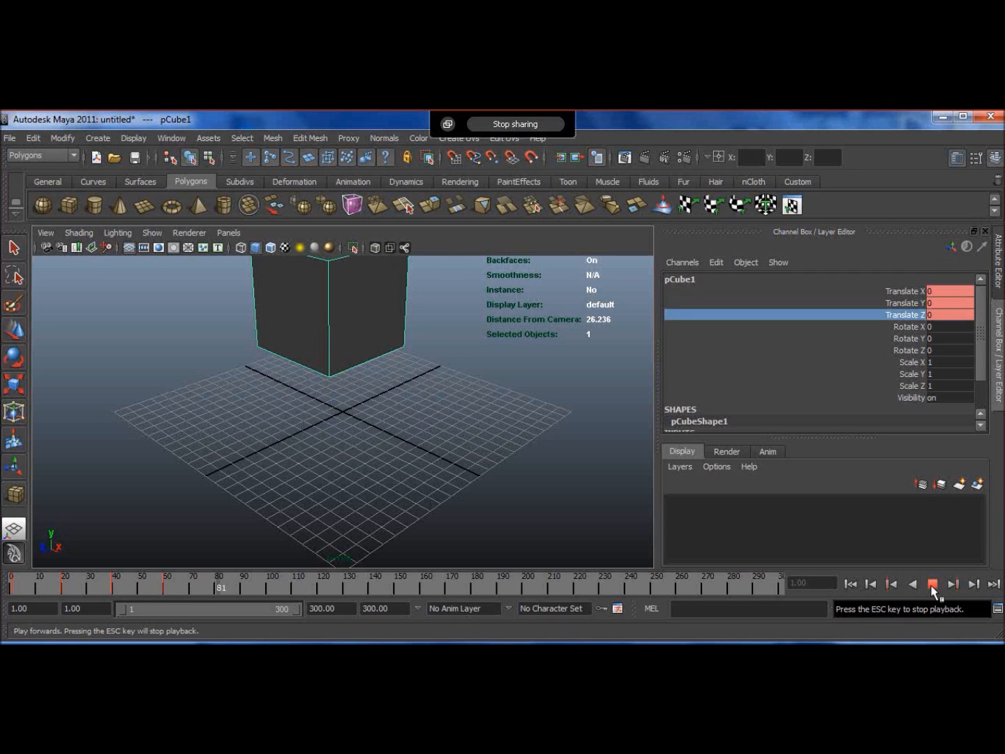
click(932, 584)
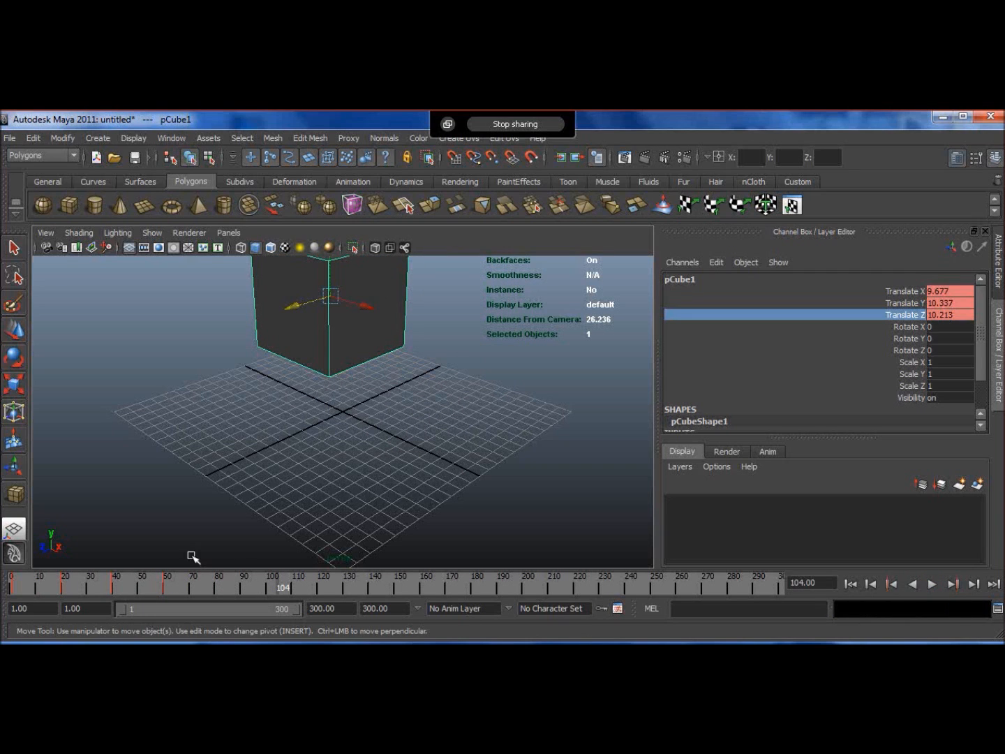
At frame 89, key the cube's Translate X, Y and Z channels together
mouse_move(167, 568)
mouse_down()
mouse_move(123, 569)
mouse_move(231, 567)
mouse_move(241, 586)
mouse_up()
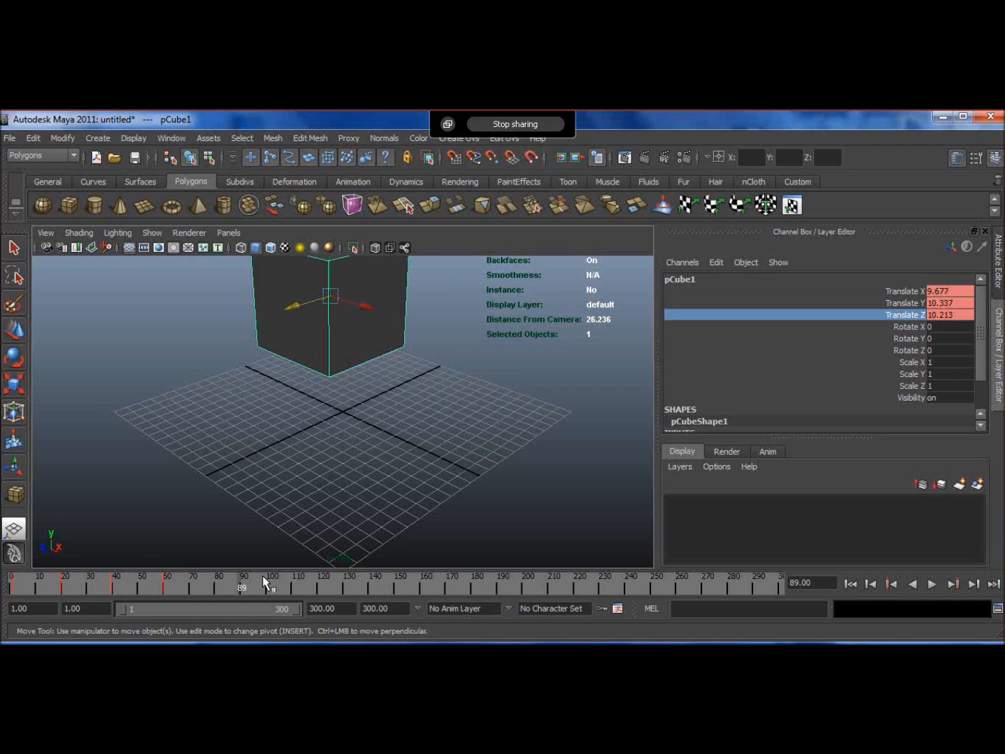
click(902, 291)
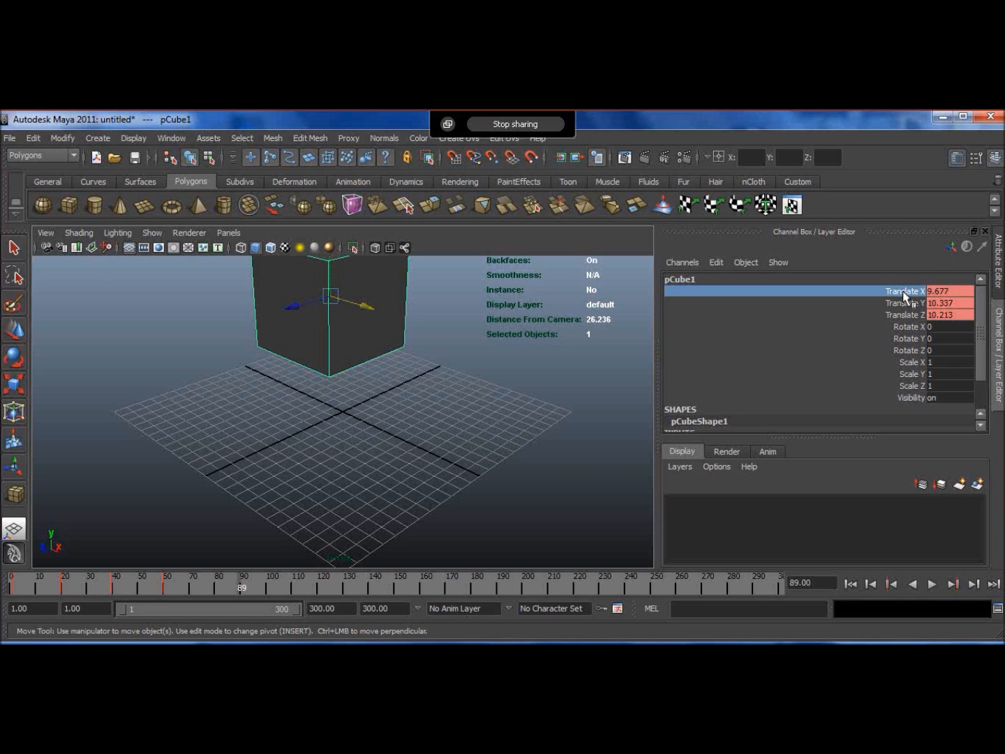
shift+click(902, 315)
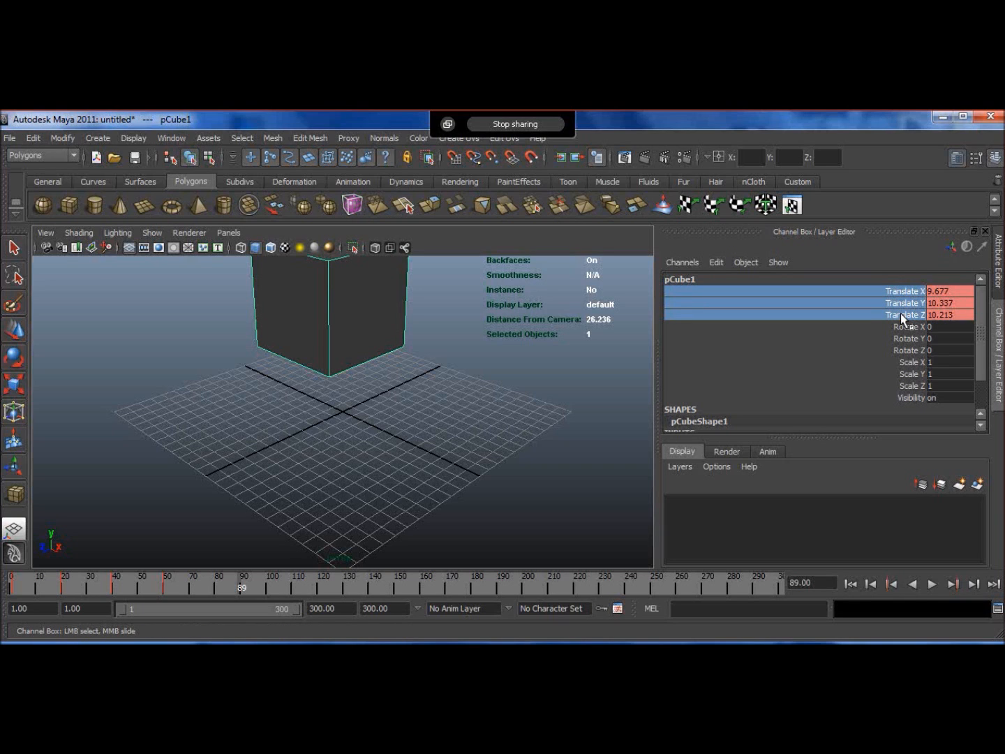
right_click(901, 318)
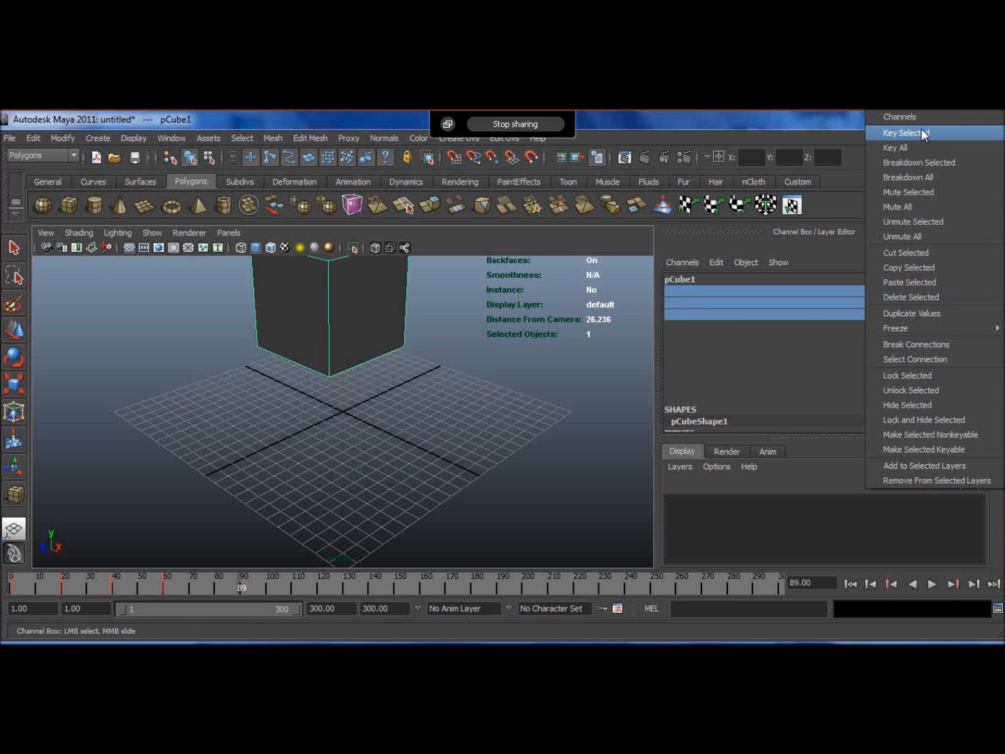
click(919, 135)
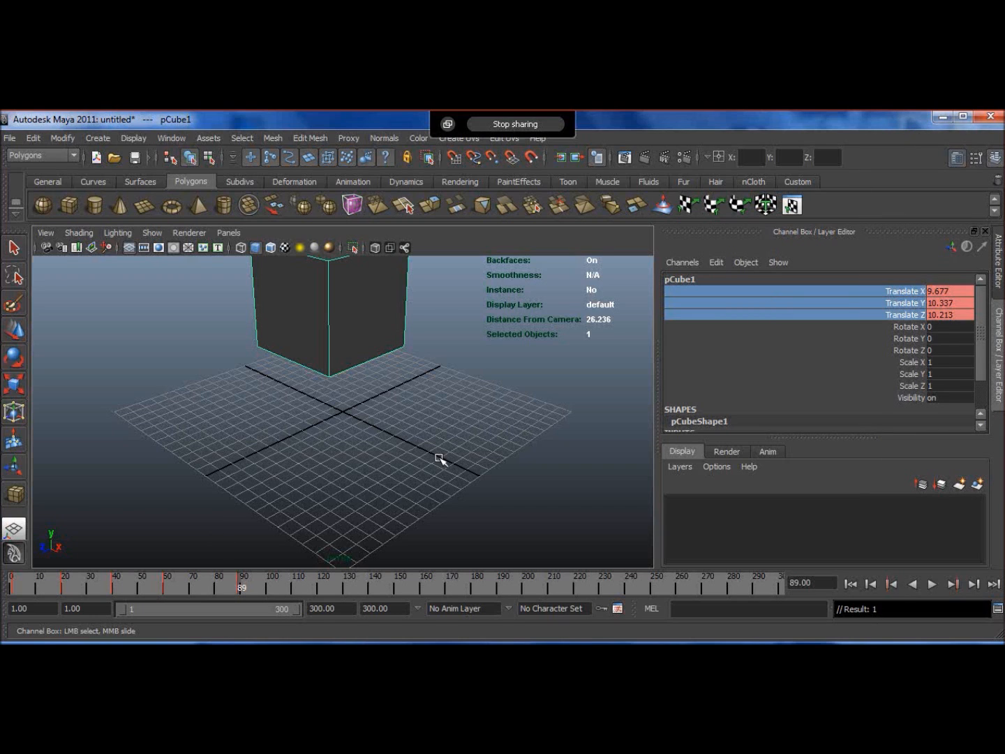
At frame 121, move the cube to about X 16.5, Y 4.1, Z 15.7 and key all three Translate channels
click(325, 584)
click(16, 329)
drag(264, 321, 418, 552)
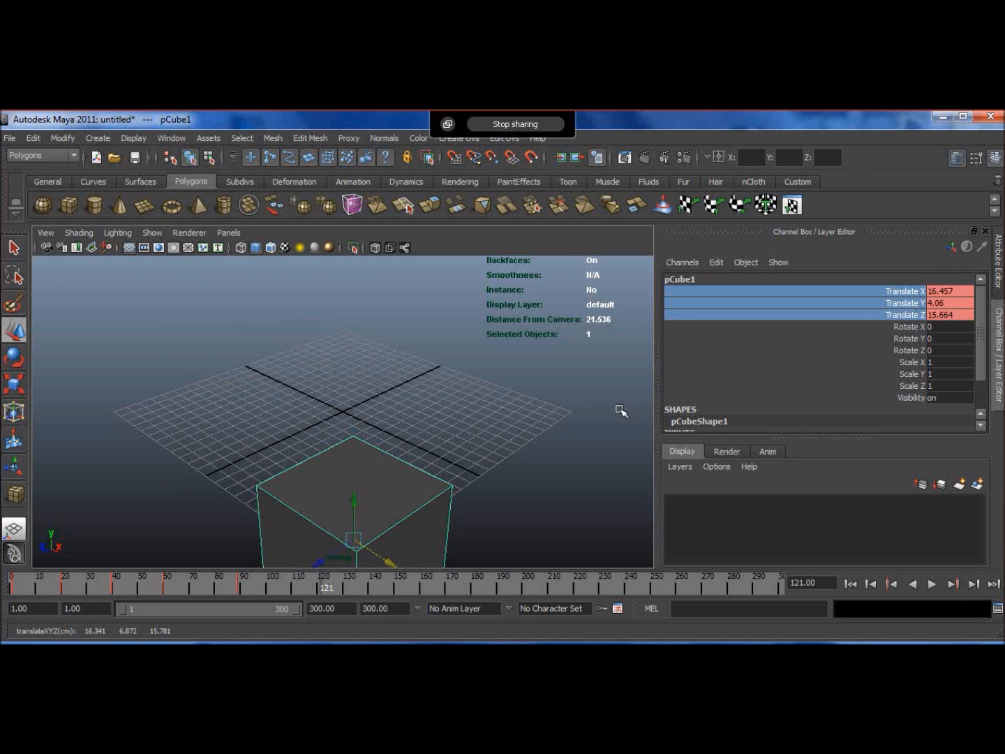
right_click(838, 307)
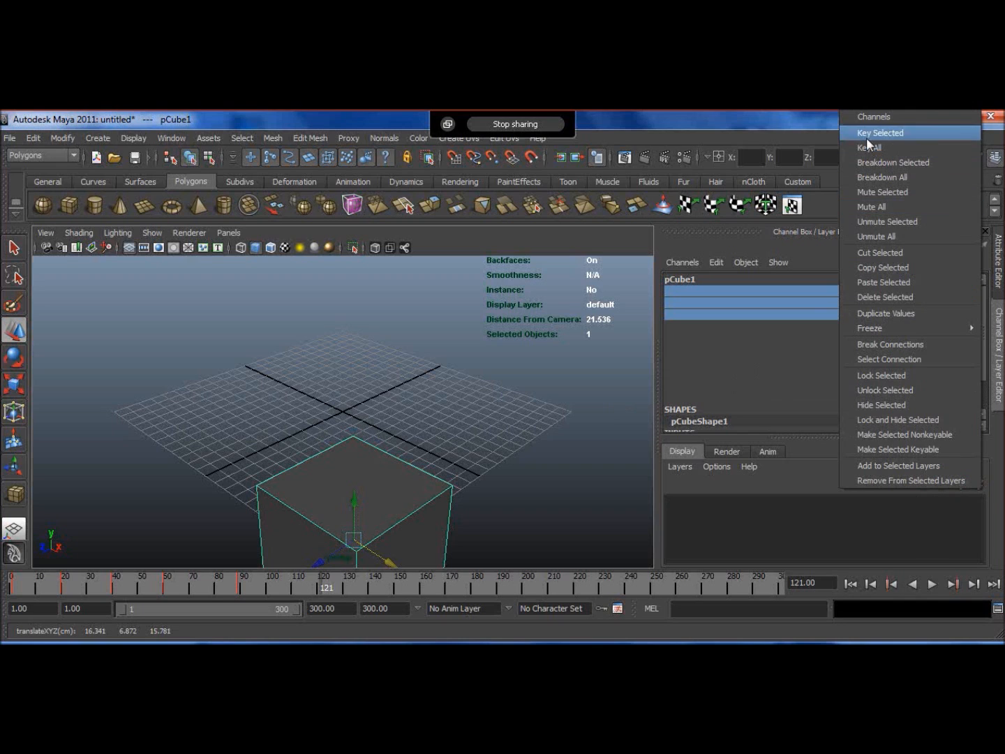
click(865, 135)
Play back the animation from frame 70, stop it, and scrub back to frame 1
drag(325, 583, 191, 583)
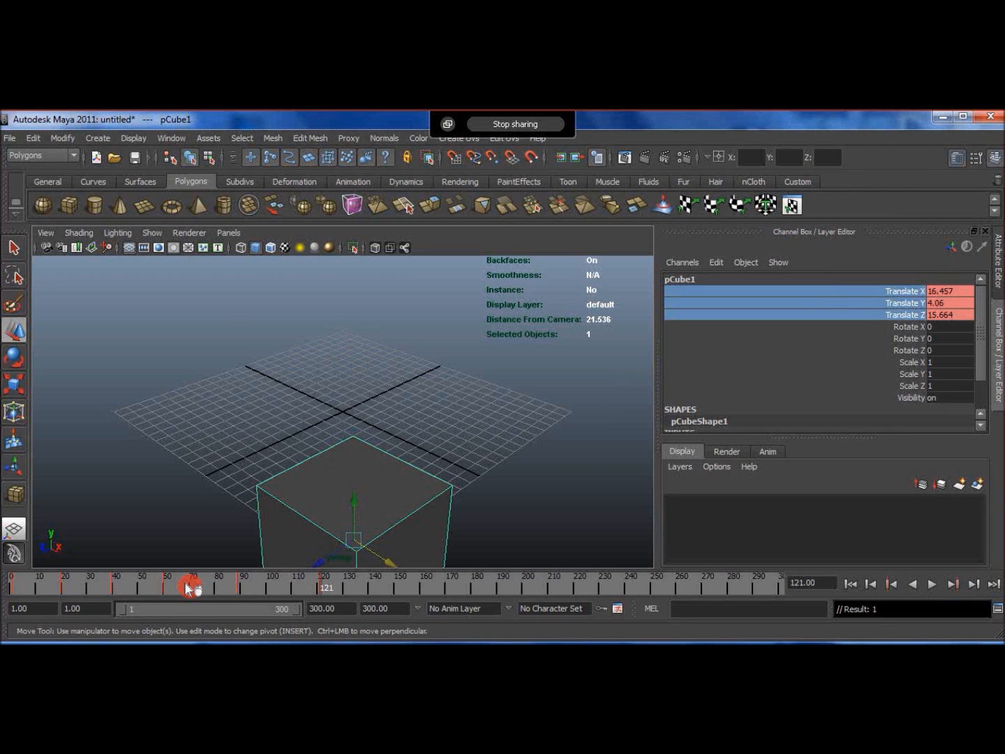
click(932, 584)
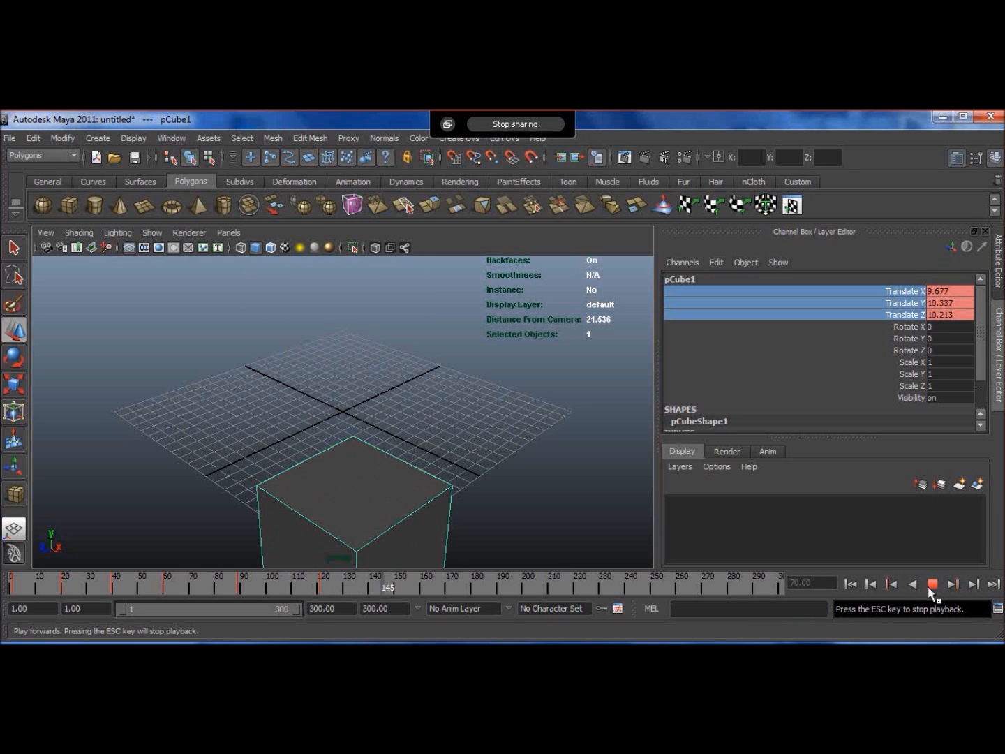
click(931, 584)
click(931, 584)
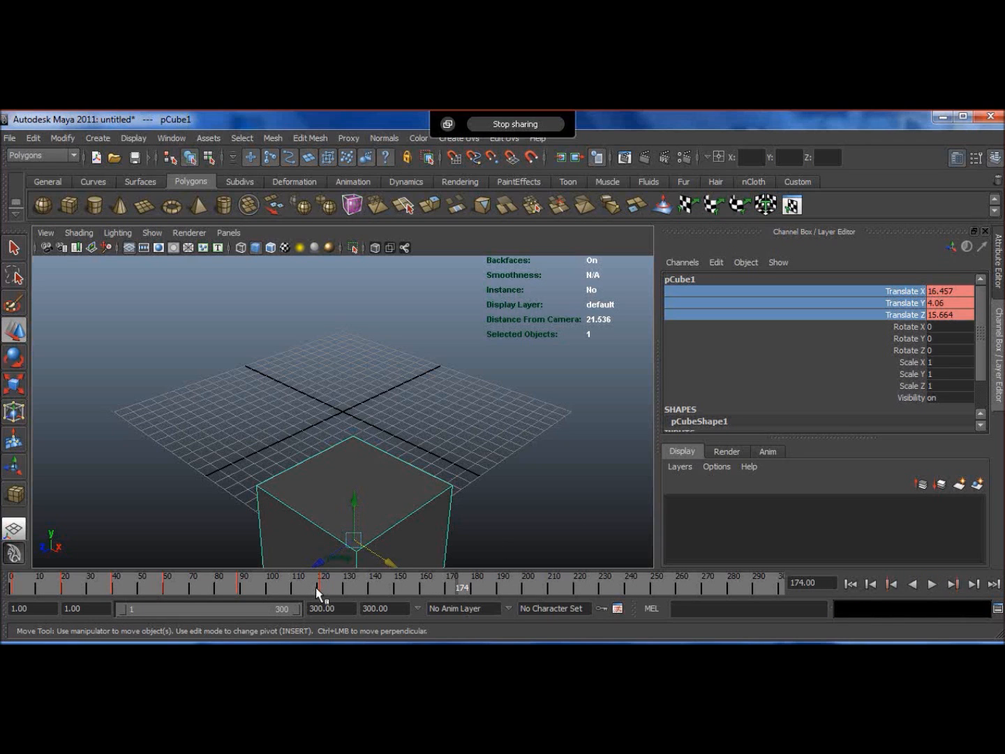
drag(316, 587, 4, 585)
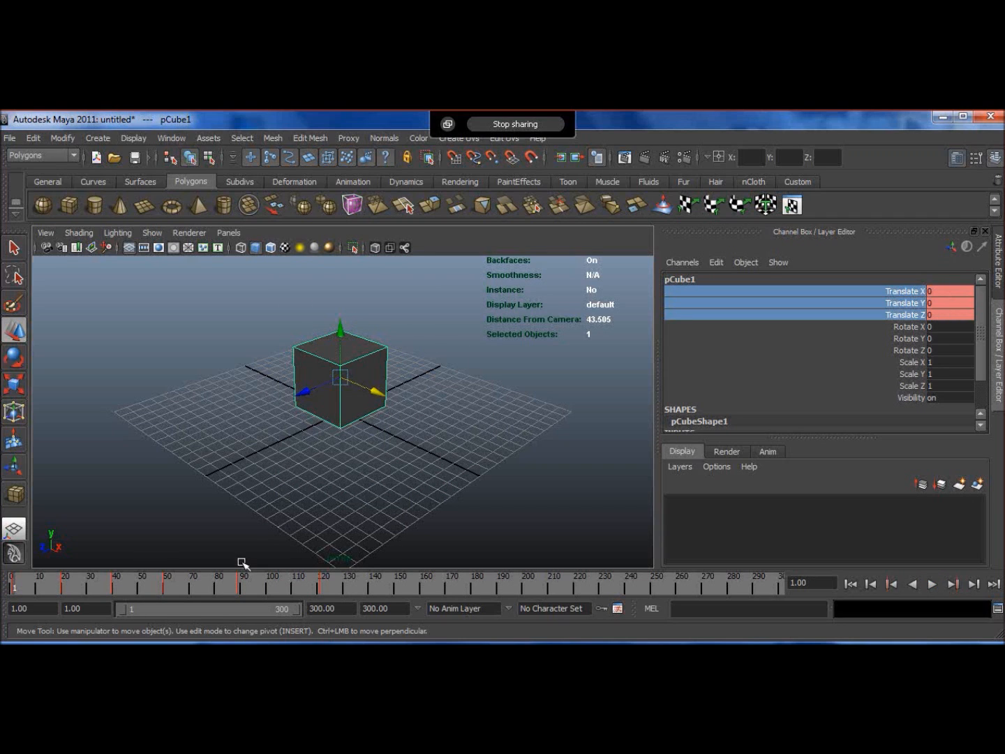
Select the time range from frame 1 to 124 and delete all the cube's keys in it
mouse_move(332, 582)
mouse_down()
mouse_move(312, 583)
mouse_move(327, 586)
mouse_up()
right_click(327, 586)
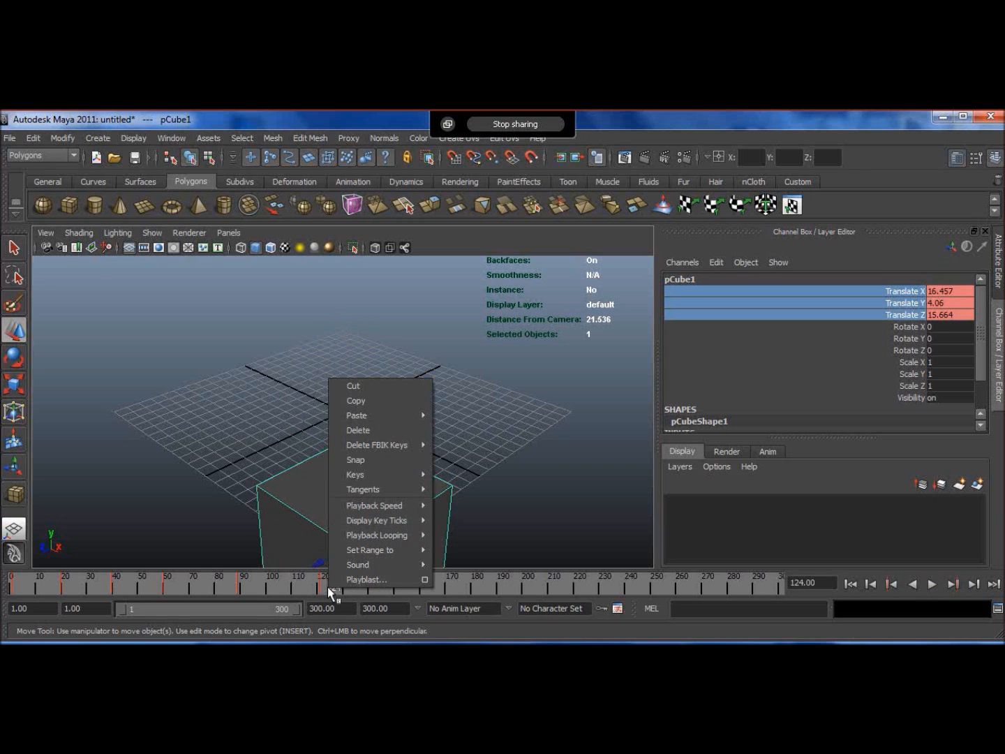
click(326, 586)
drag(326, 585, 2, 597)
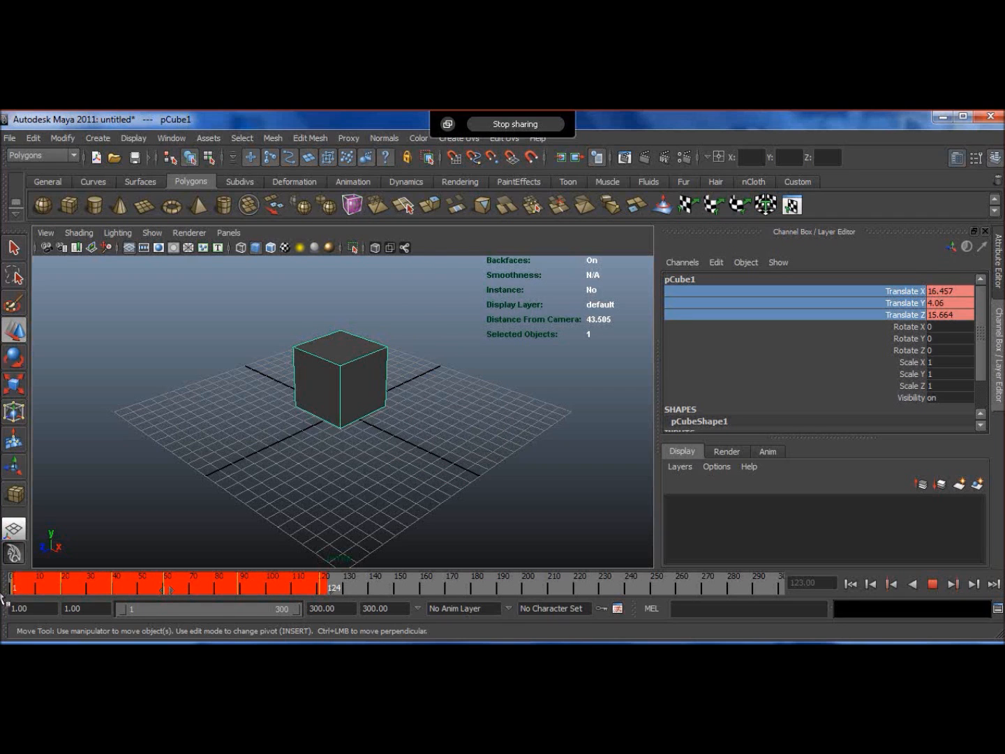
shift+drag(3, 597, 2, 596)
right_click(112, 587)
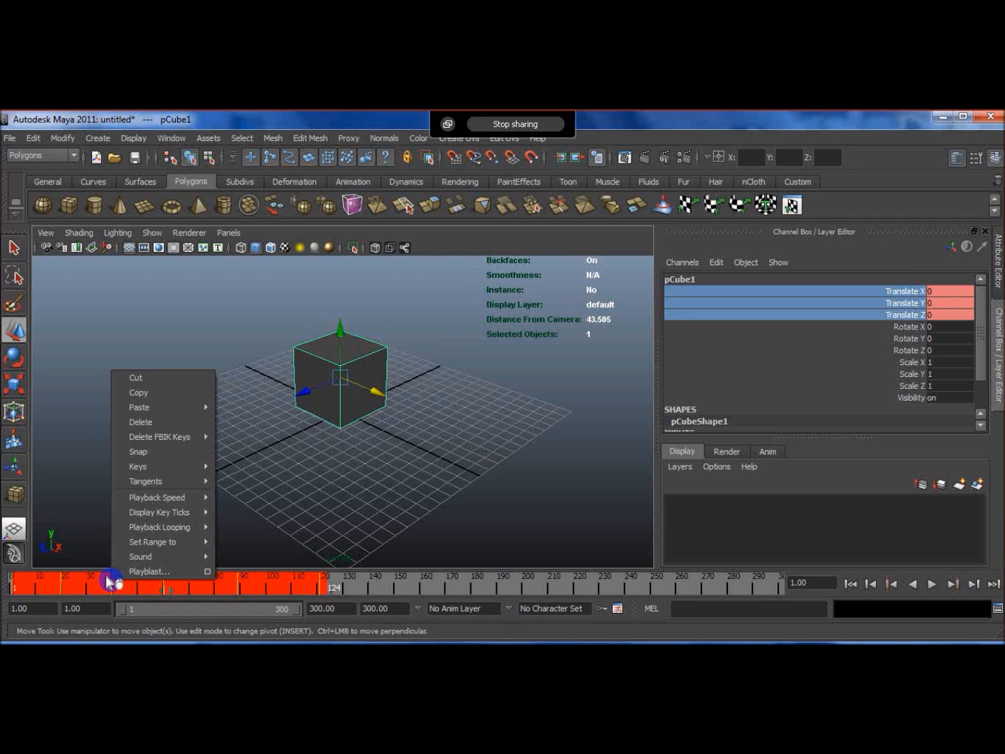
click(139, 424)
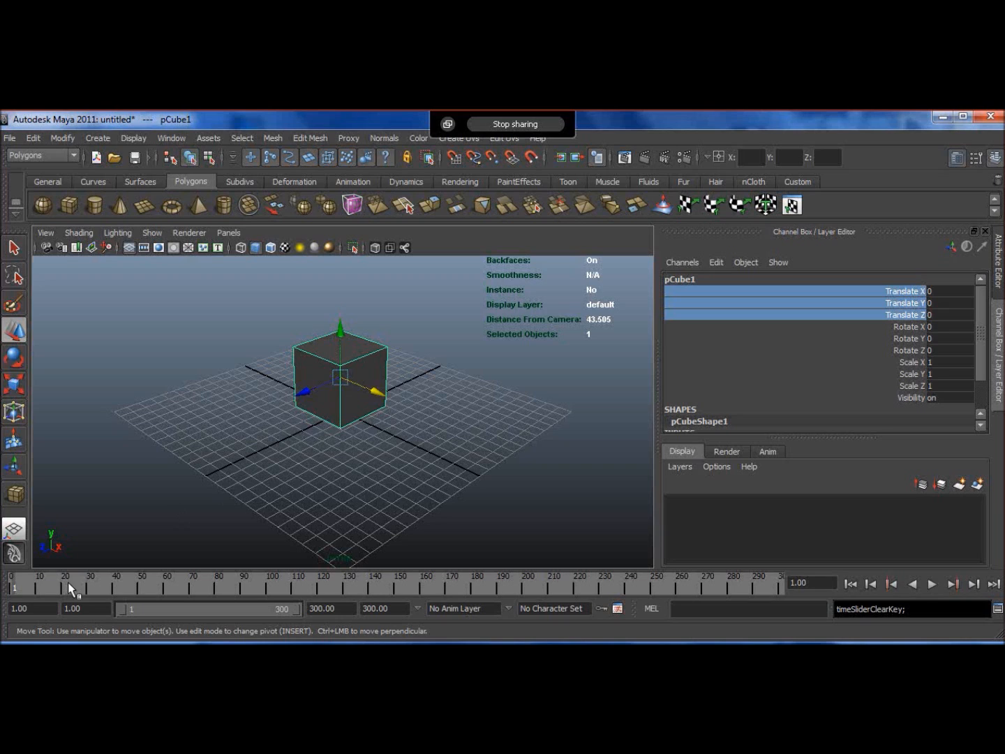
At frame 1, activate the Rotate tool and key only the cube's Rotate X channel
key(alt+v)
mouse_move(161, 538)
mouse_down()
mouse_move(86, 561)
mouse_move(2, 555)
mouse_up()
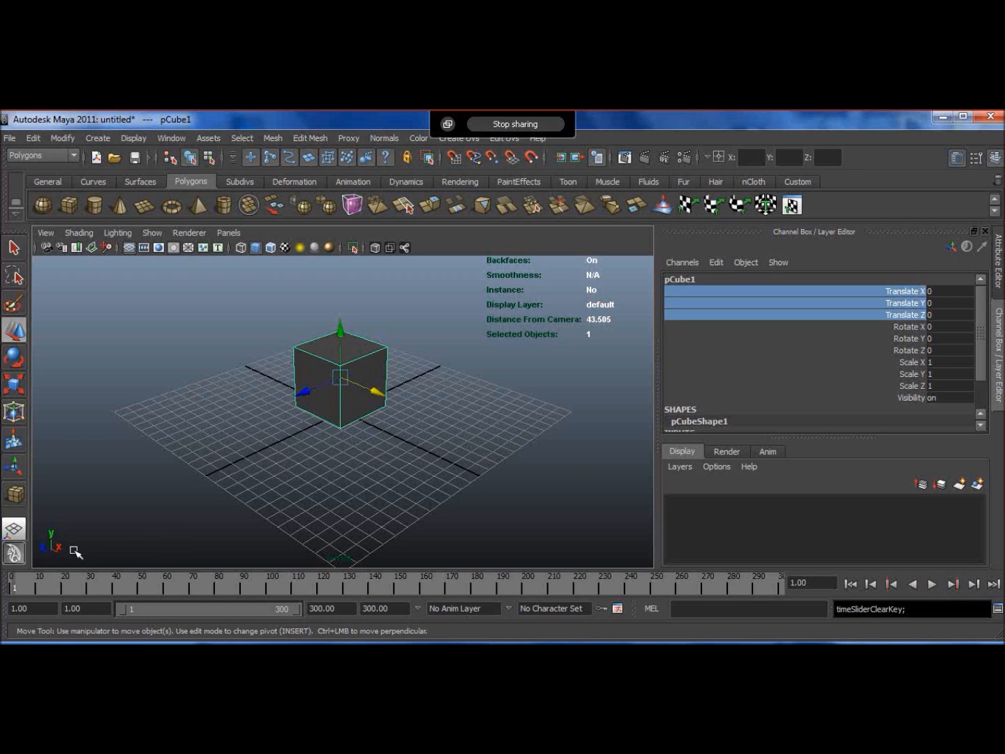
click(14, 359)
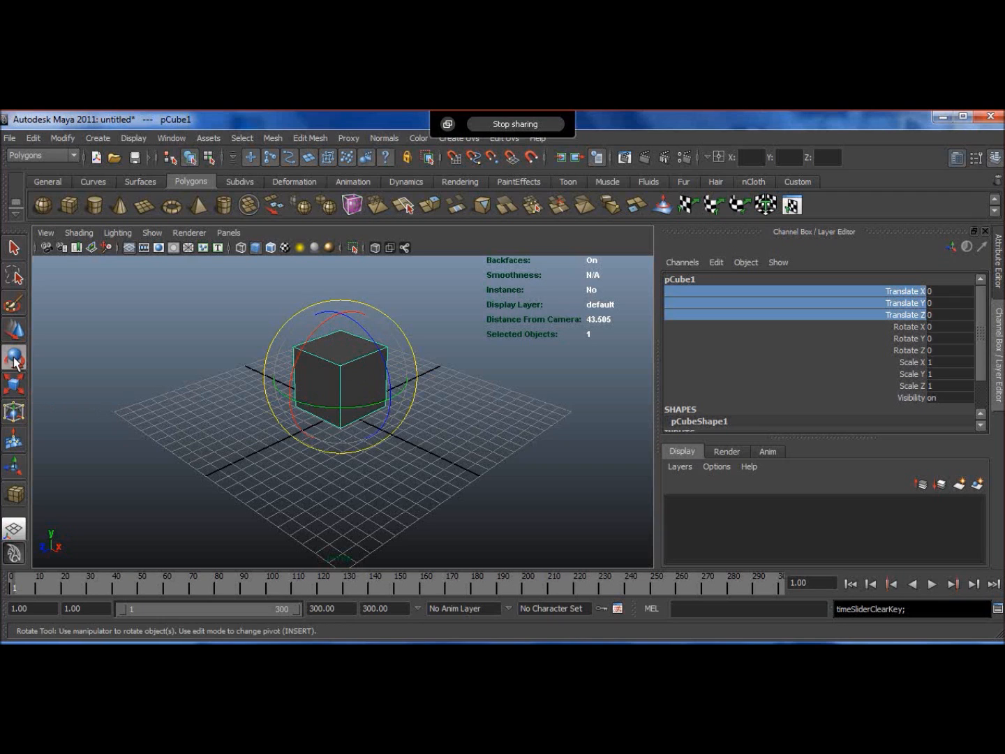
click(901, 327)
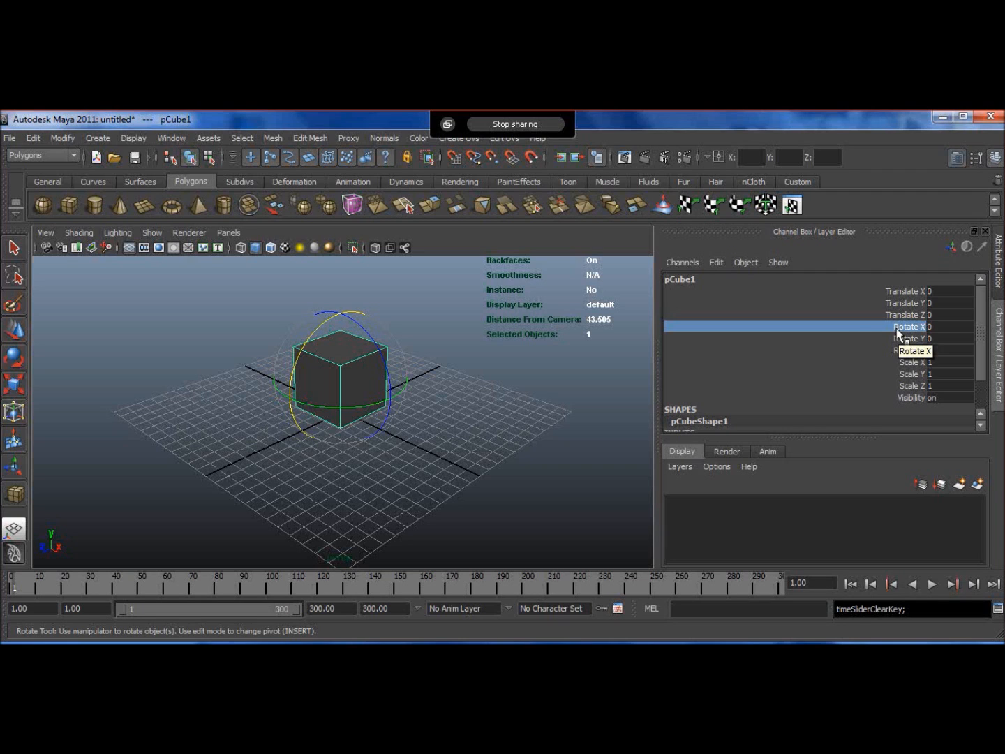
right_click(896, 328)
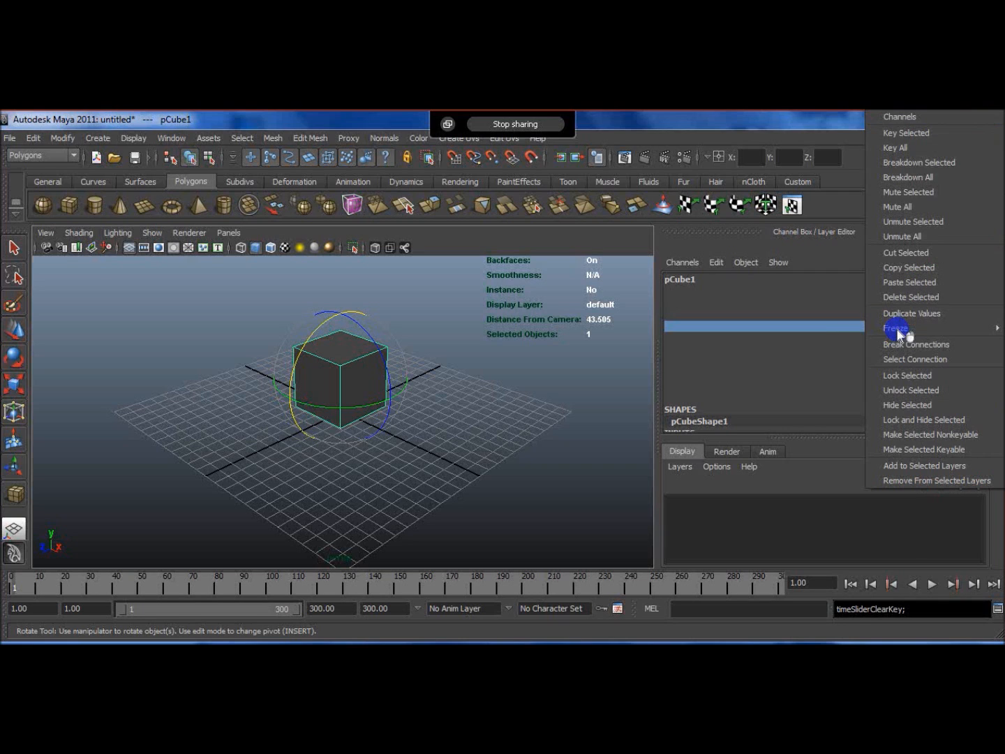
click(901, 133)
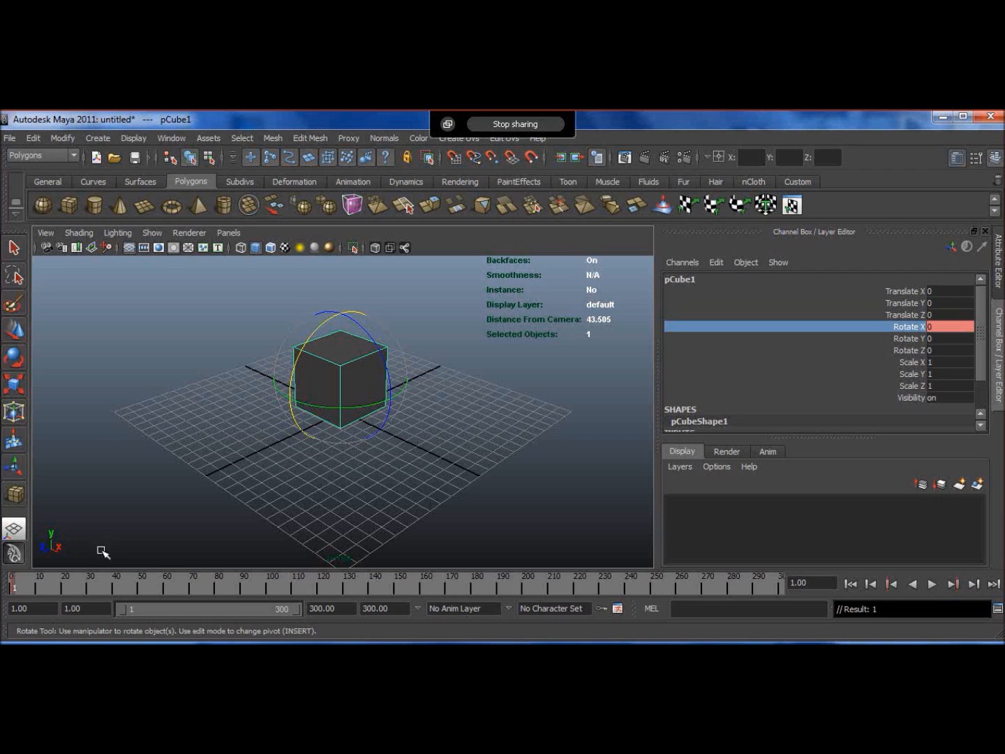
At frame 29, set the cube's Rotate X to 360 and key that channel
click(80, 582)
drag(296, 364, 296, 365)
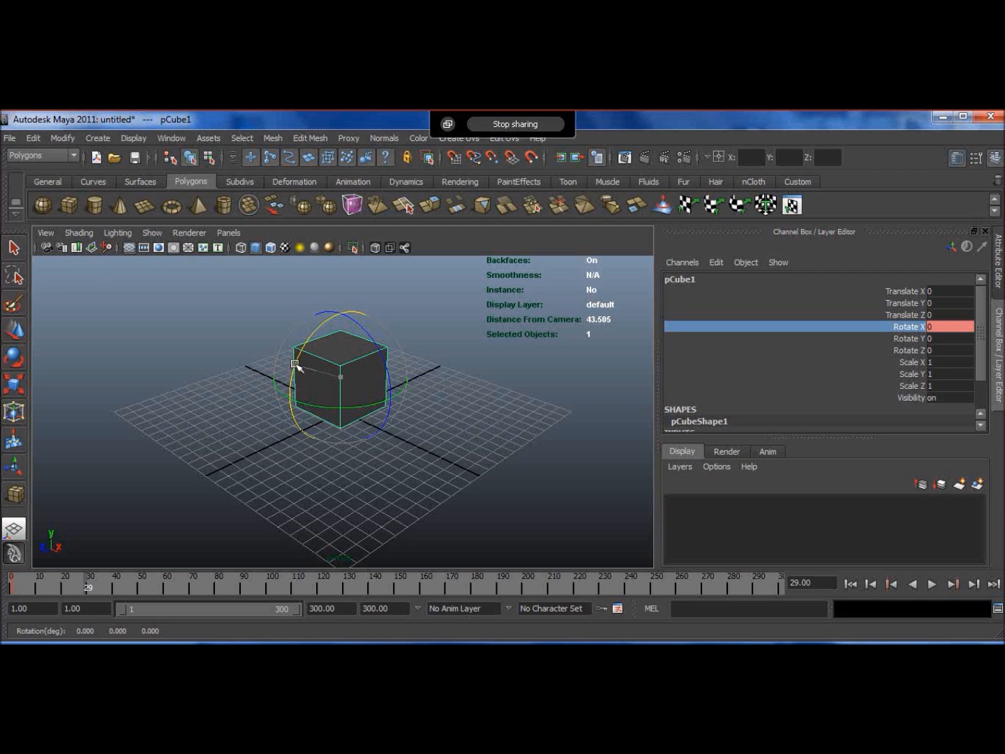
drag(297, 364, 423, 315)
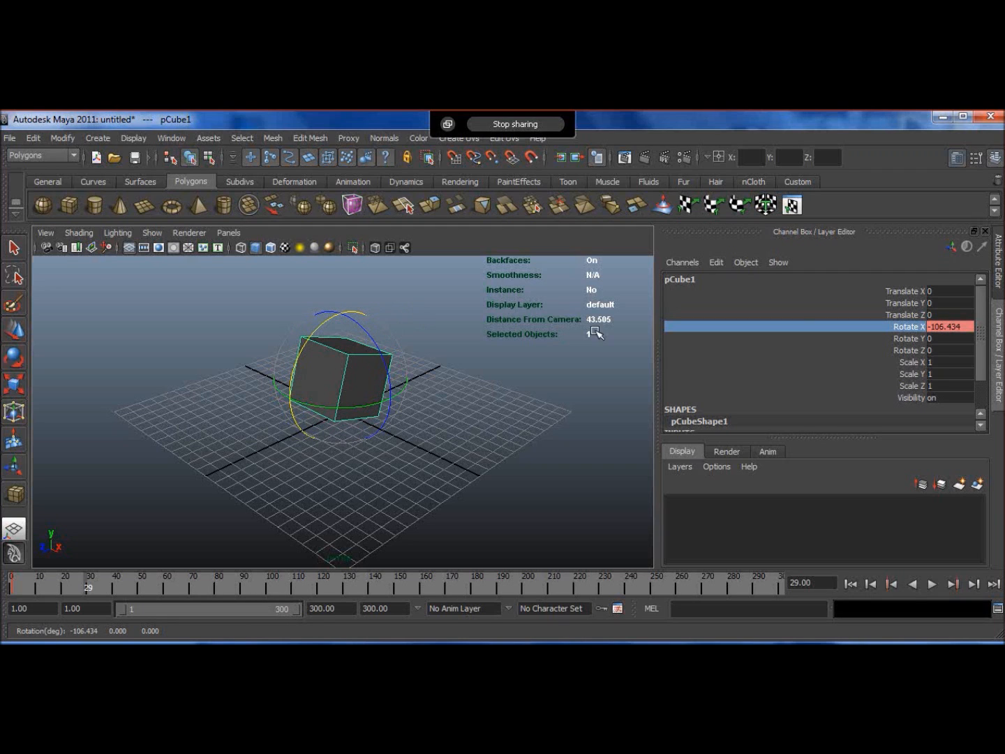
double_click(936, 326)
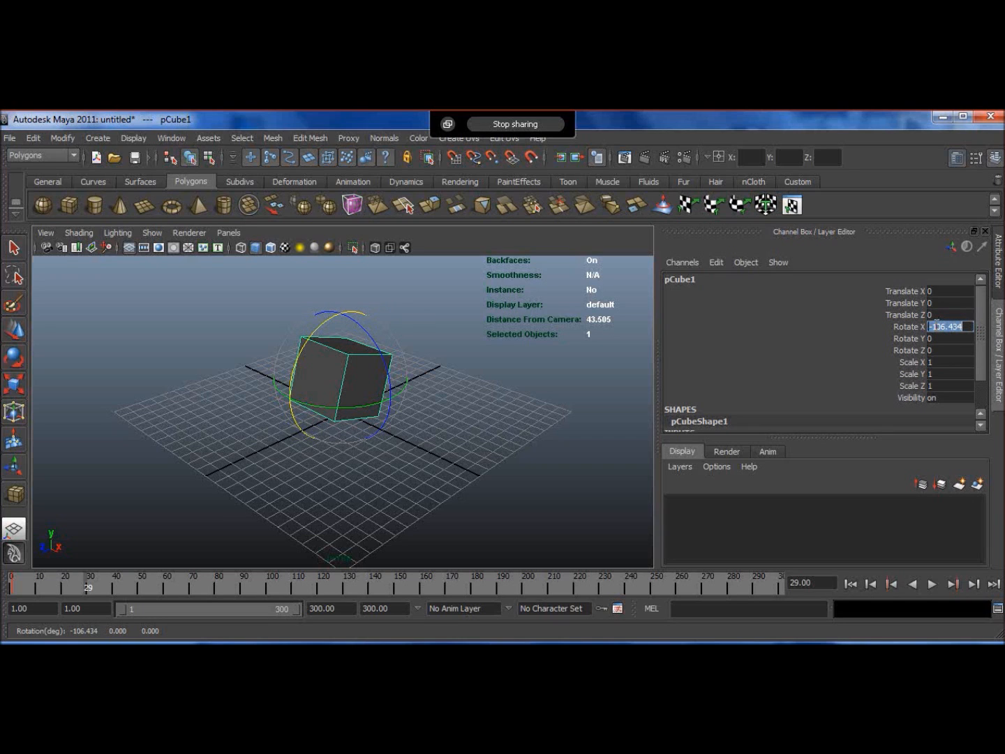
text(360)
key(Return)
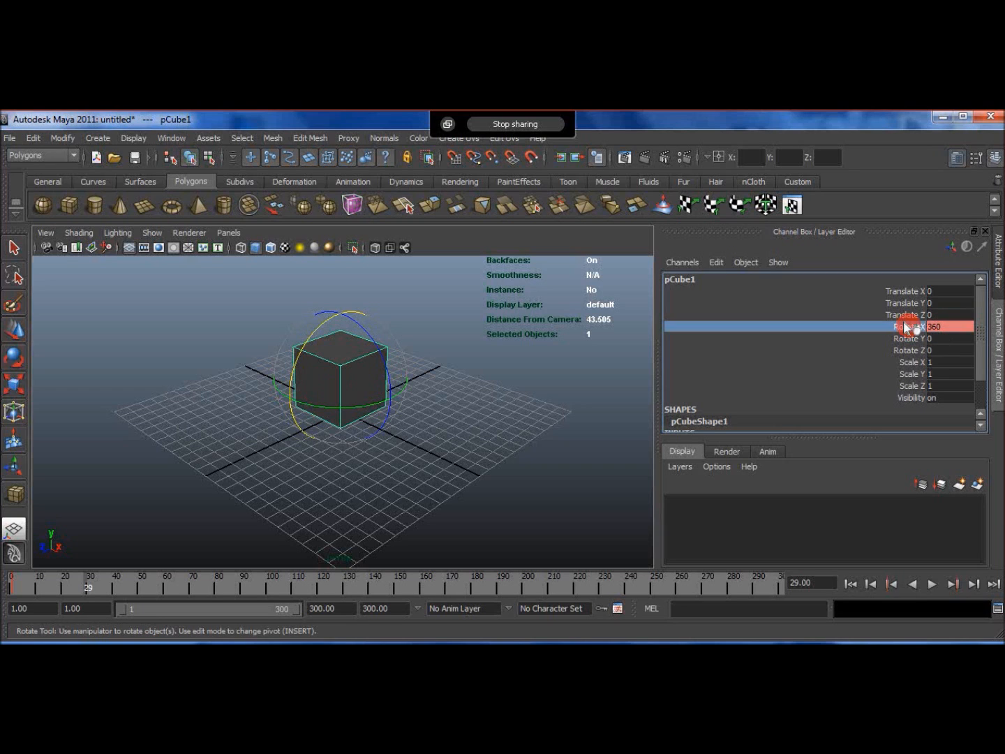
right_click(908, 329)
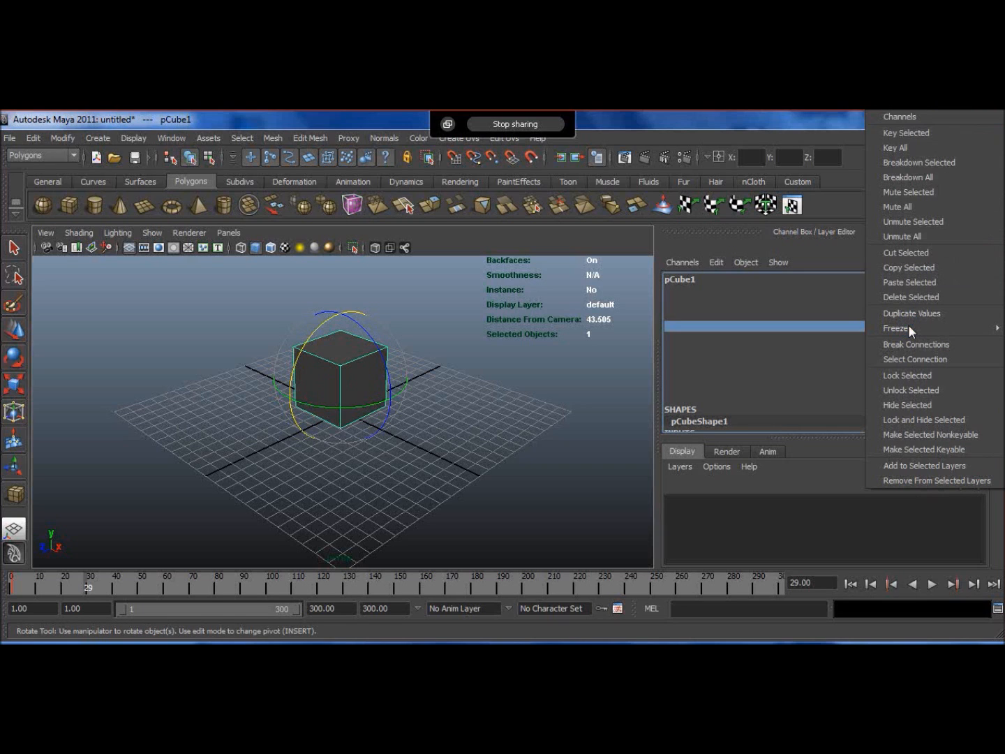
click(911, 133)
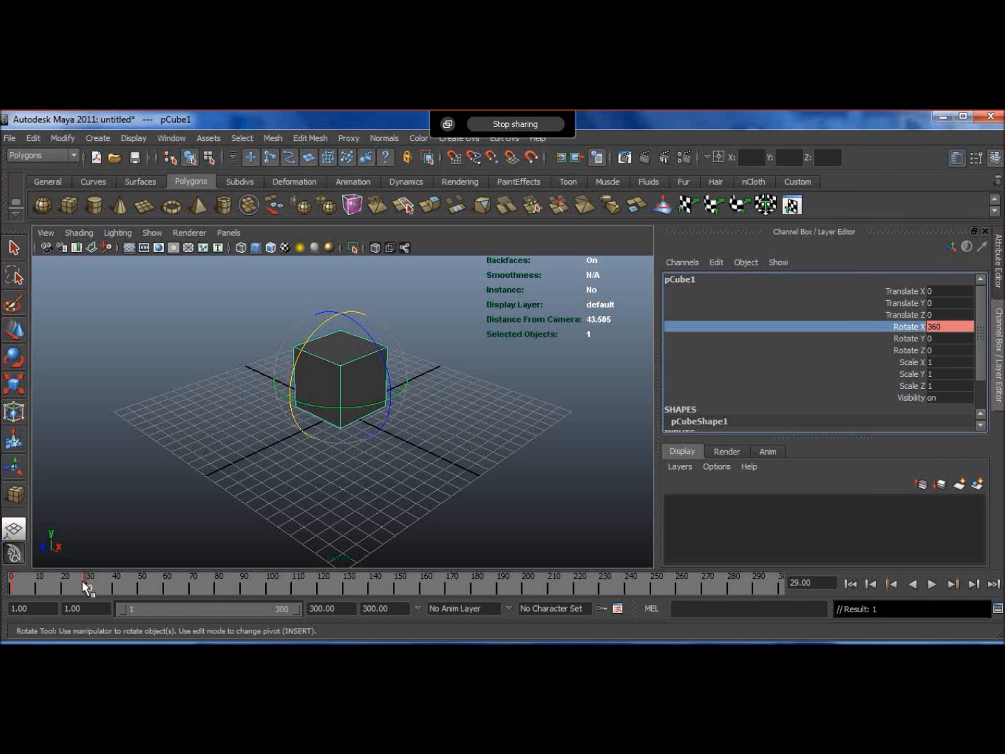
Play back the cube's X rotation several times from frame 1, stopping and rewinding to frame 1 each time
click(8, 584)
click(933, 586)
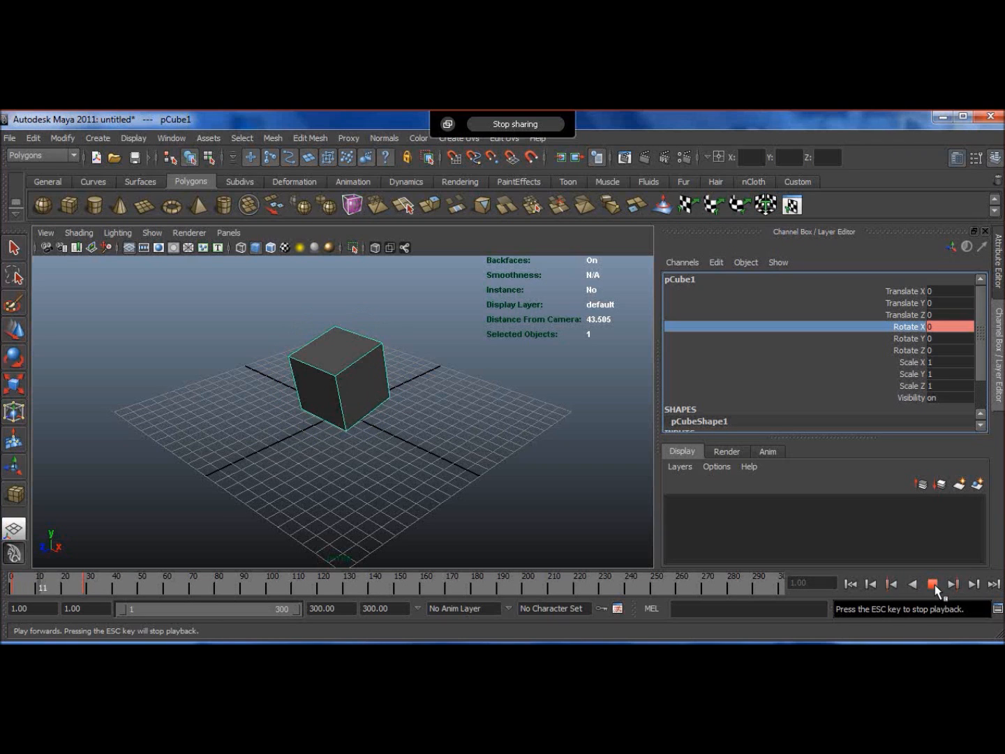
click(932, 586)
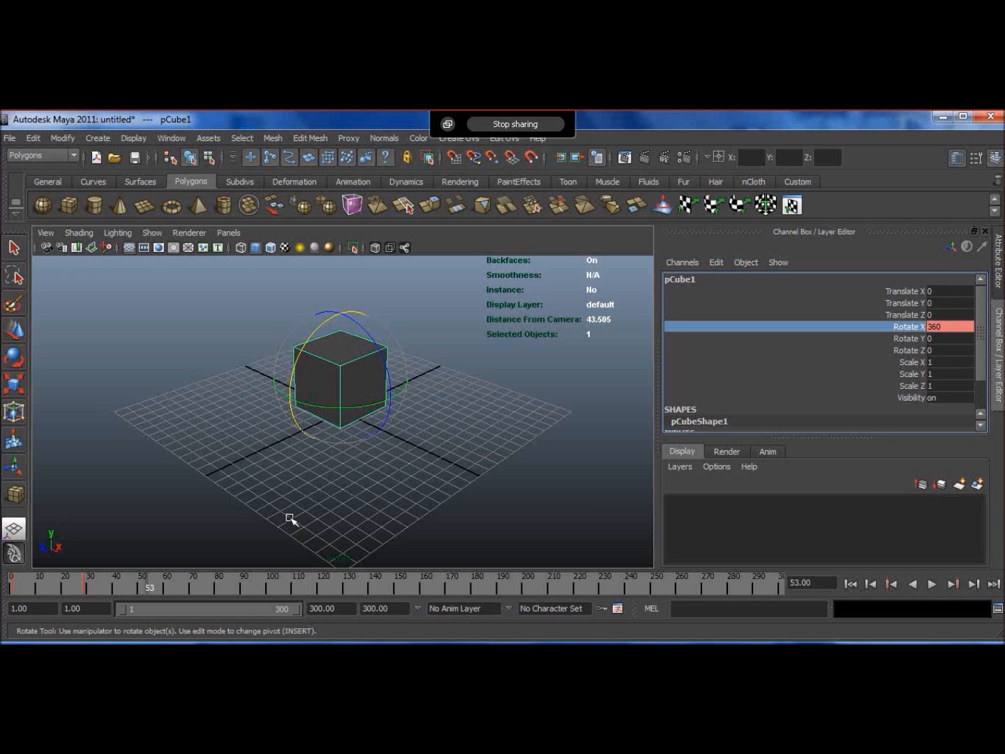
drag(90, 586, 13, 586)
click(935, 586)
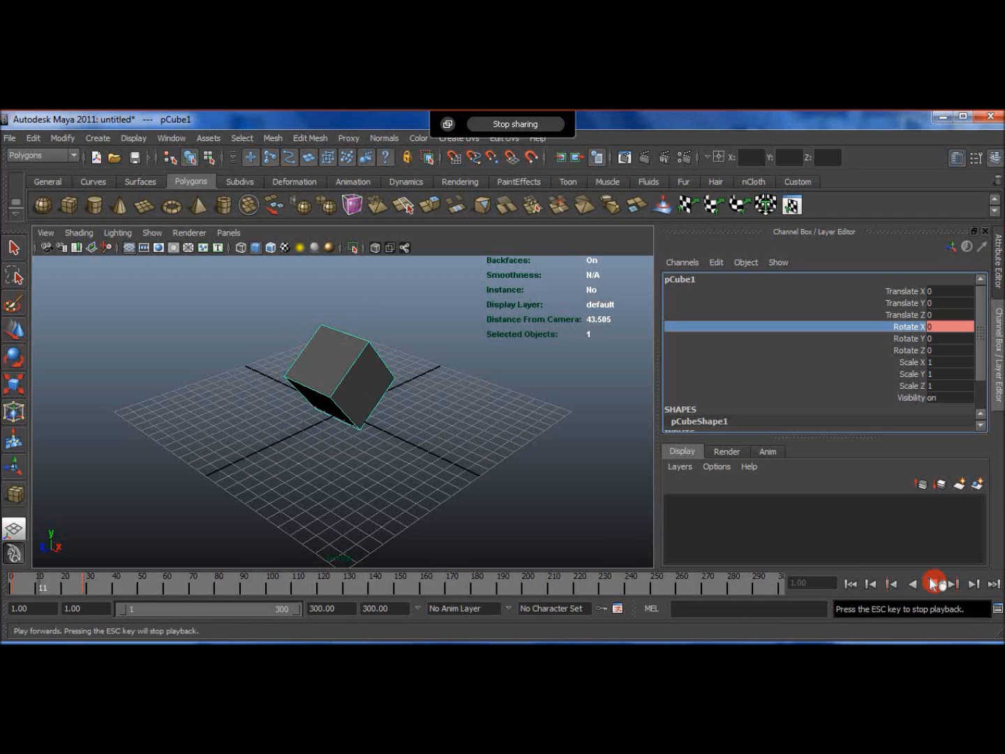
click(933, 584)
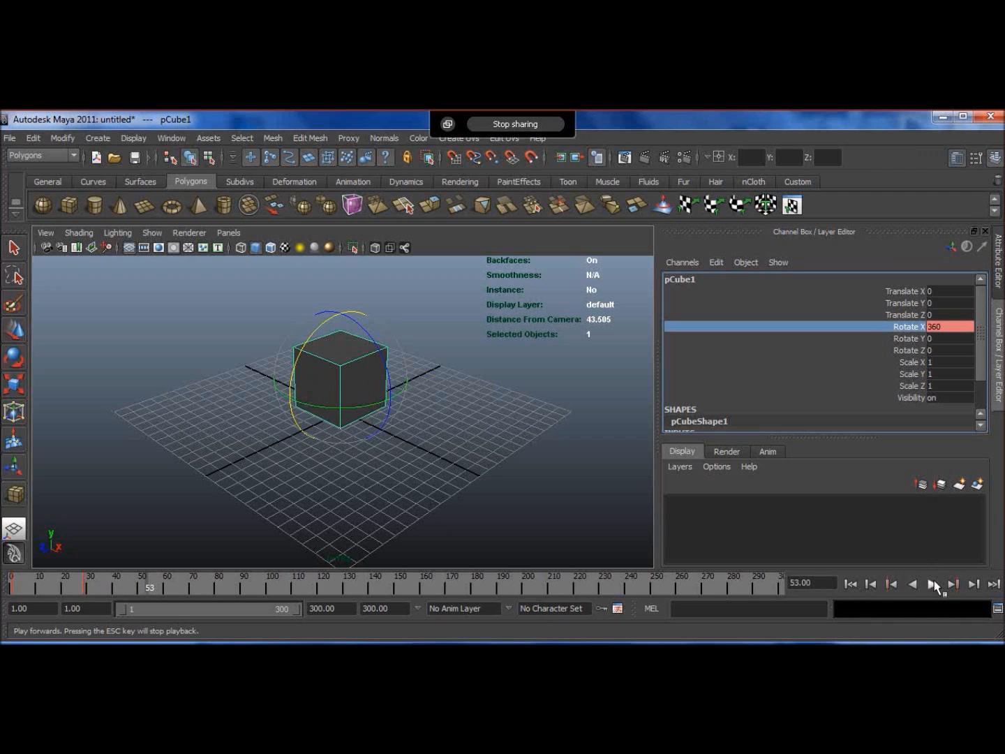
drag(90, 589, 10, 593)
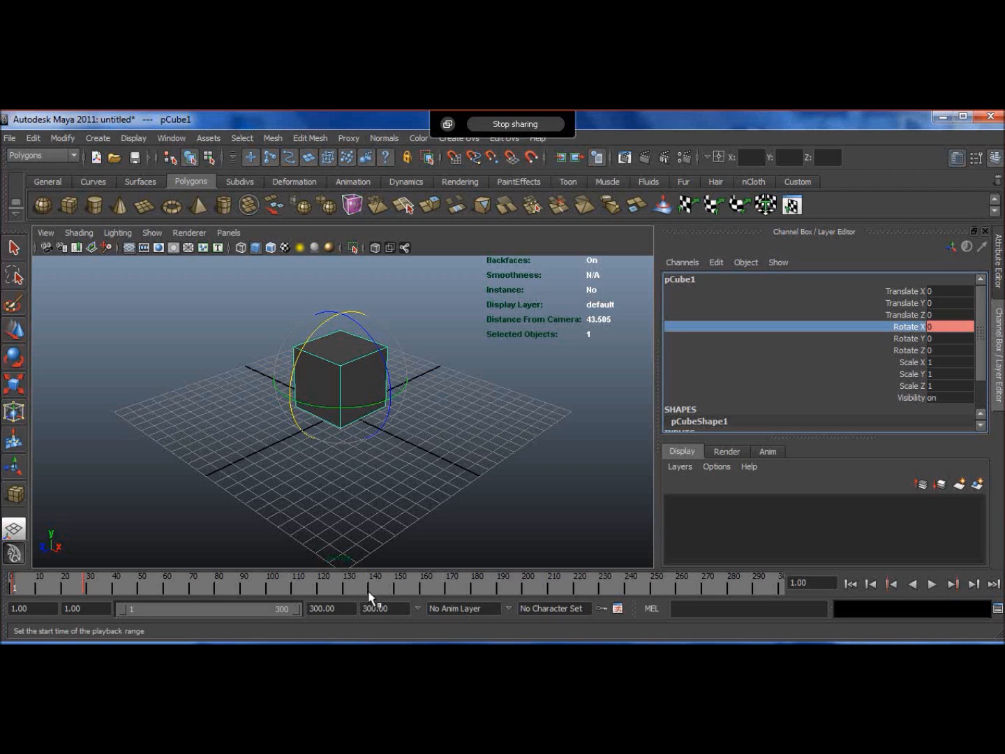
right_click(934, 588)
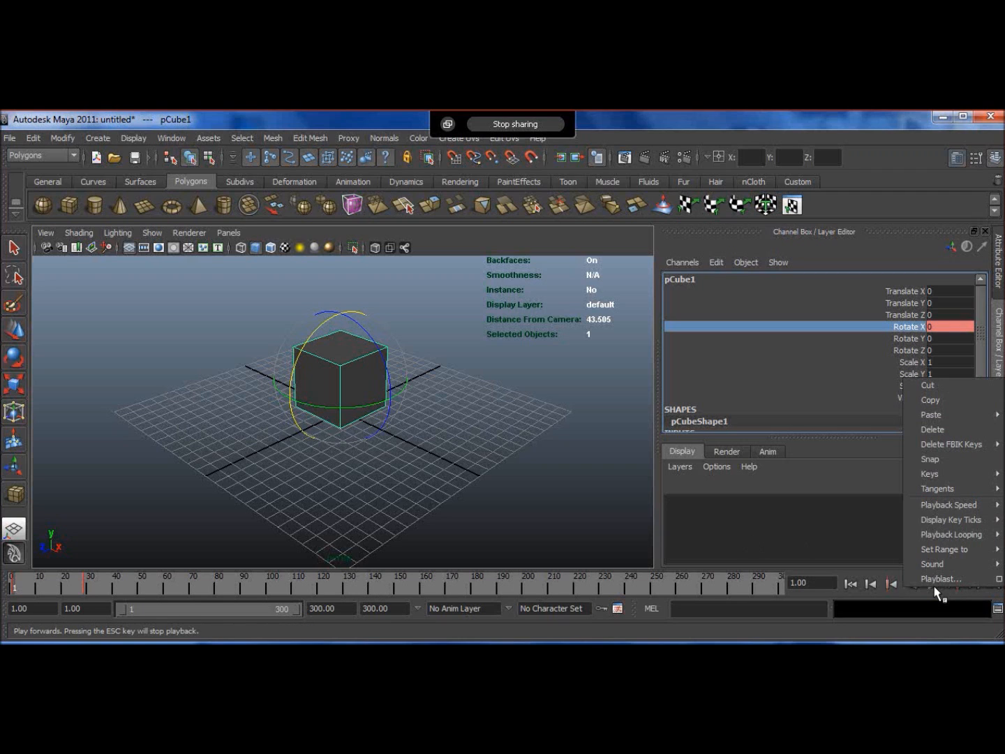
click(926, 603)
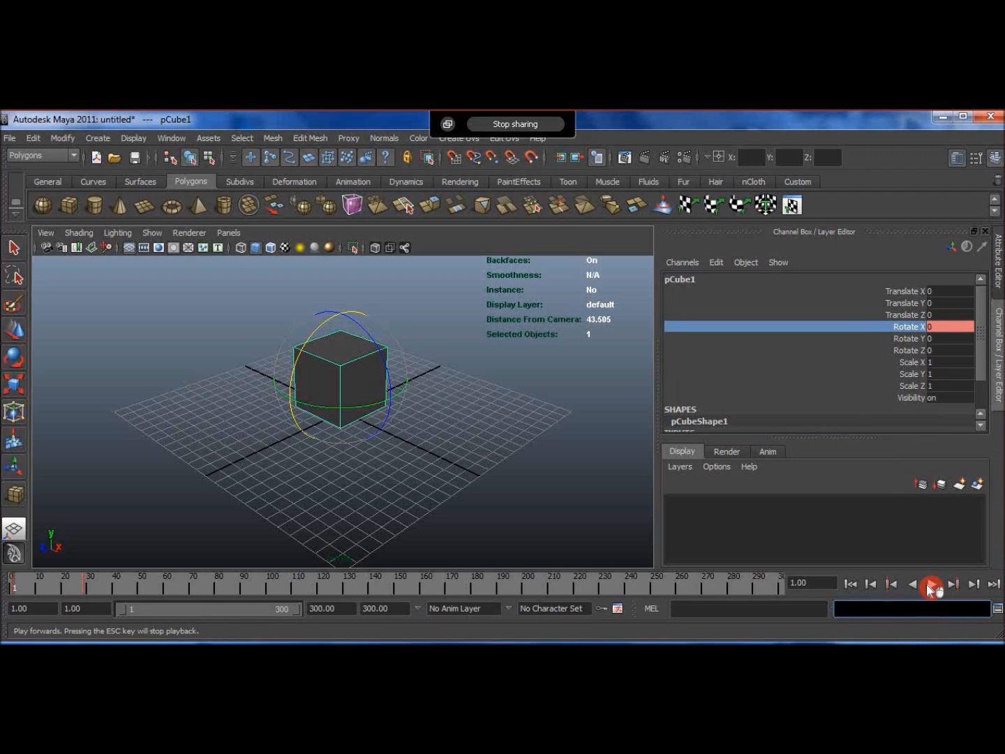
click(930, 583)
click(931, 586)
drag(95, 587, 2, 589)
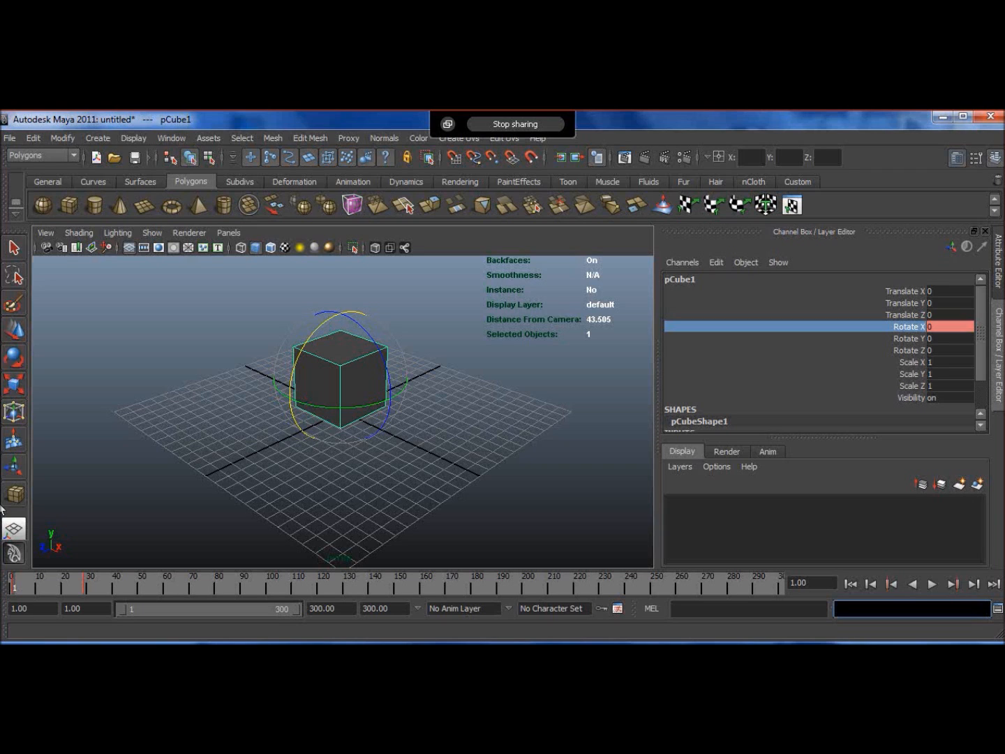
At frame 1, activate the Scale tool and key the cube's Scale X channel
click(9, 386)
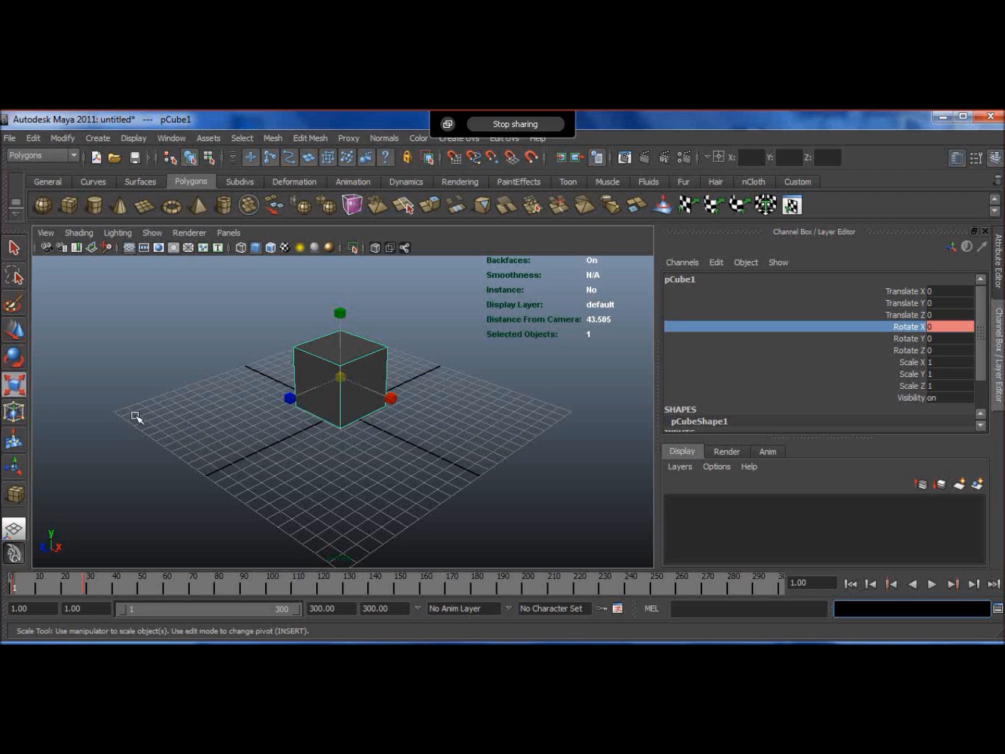
click(906, 359)
right_click(906, 361)
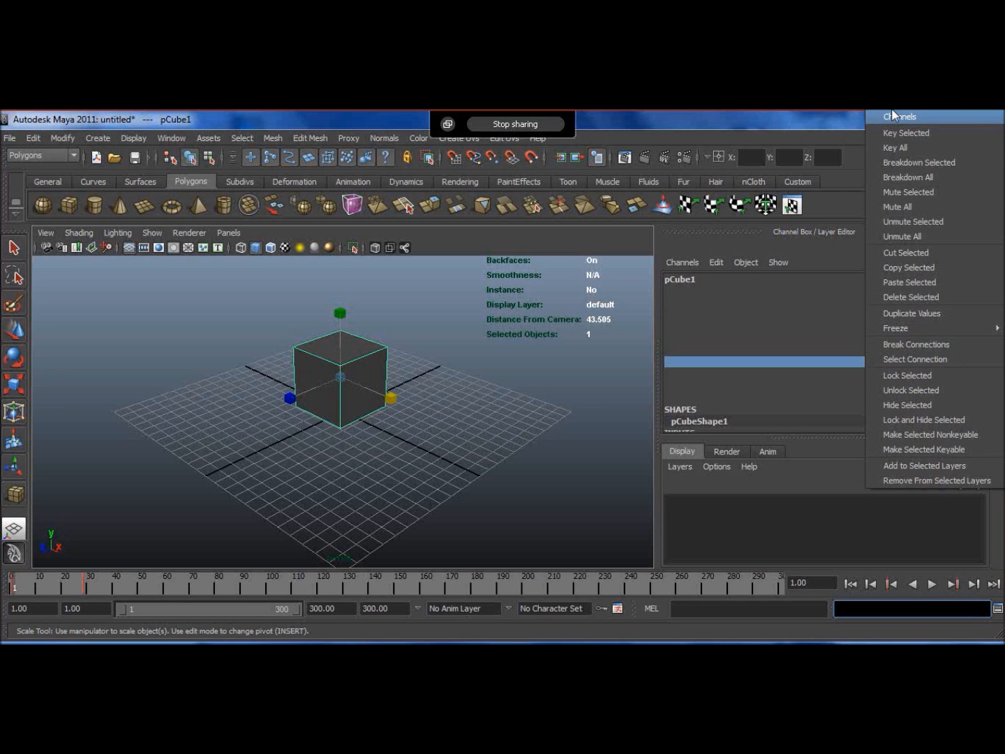
click(906, 133)
At frame 42, stretch the cube along X to a scale of about 4.4 and key Scale X
drag(83, 575, 116, 580)
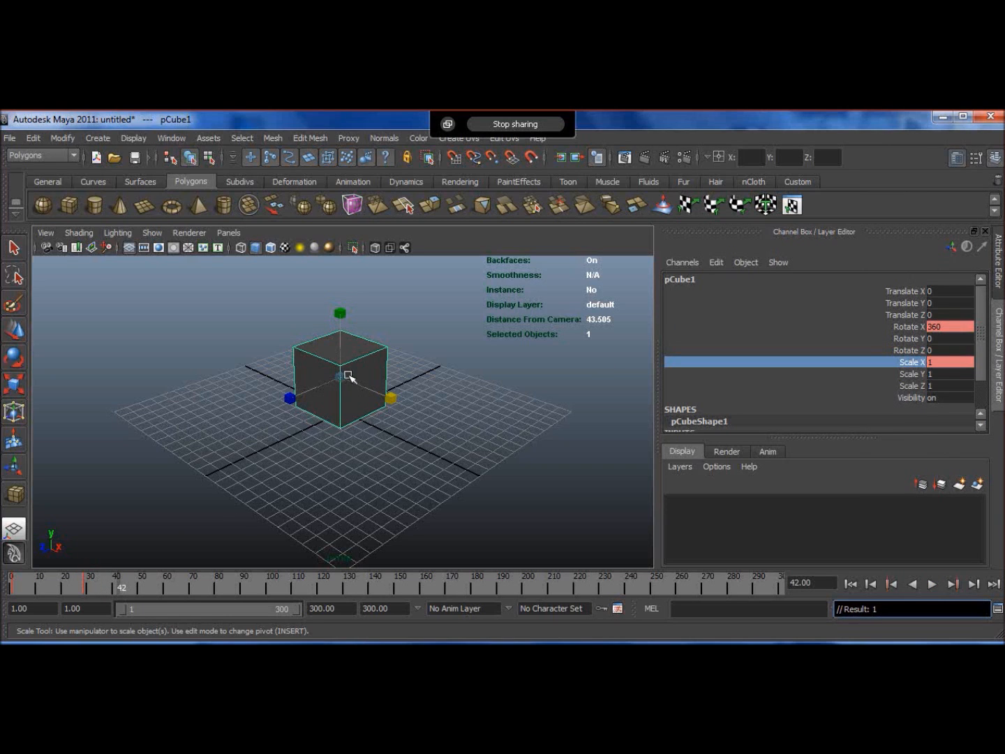
drag(395, 397, 609, 562)
right_click(863, 362)
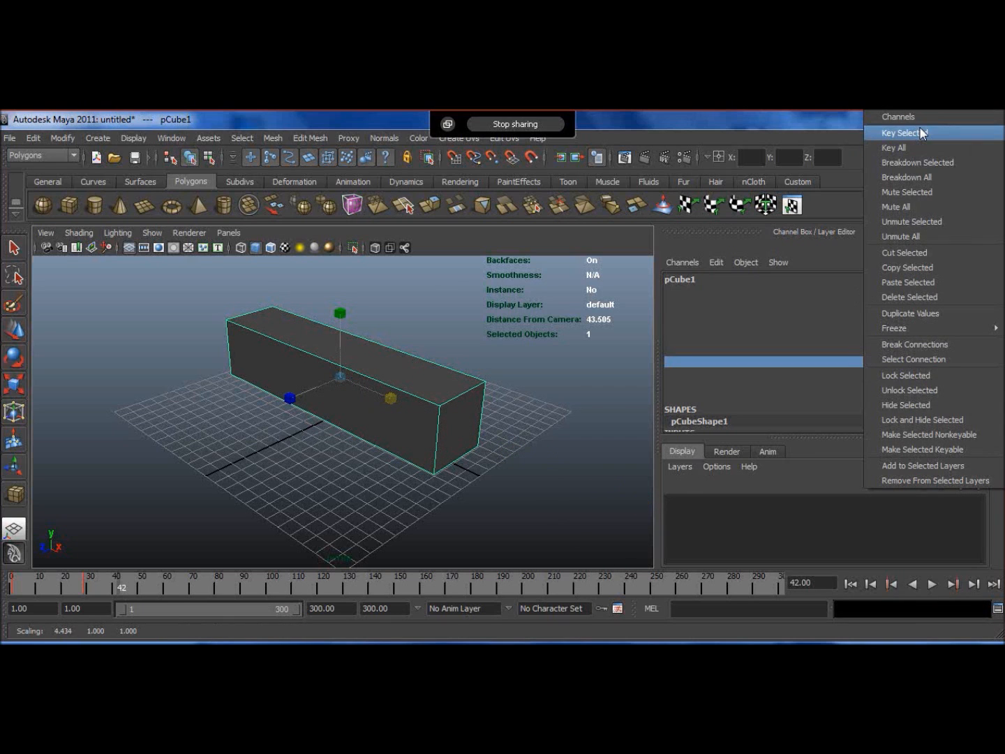
click(919, 126)
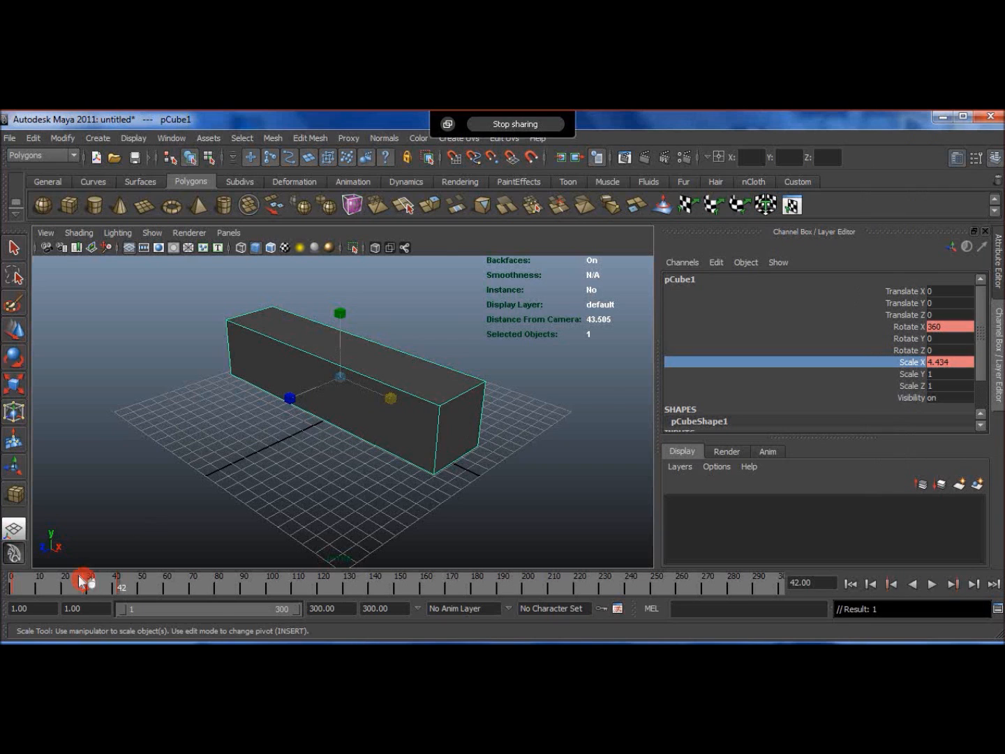
Play back the combined rotation and scale animation from frame 1 and stop it
drag(84, 579, 14, 581)
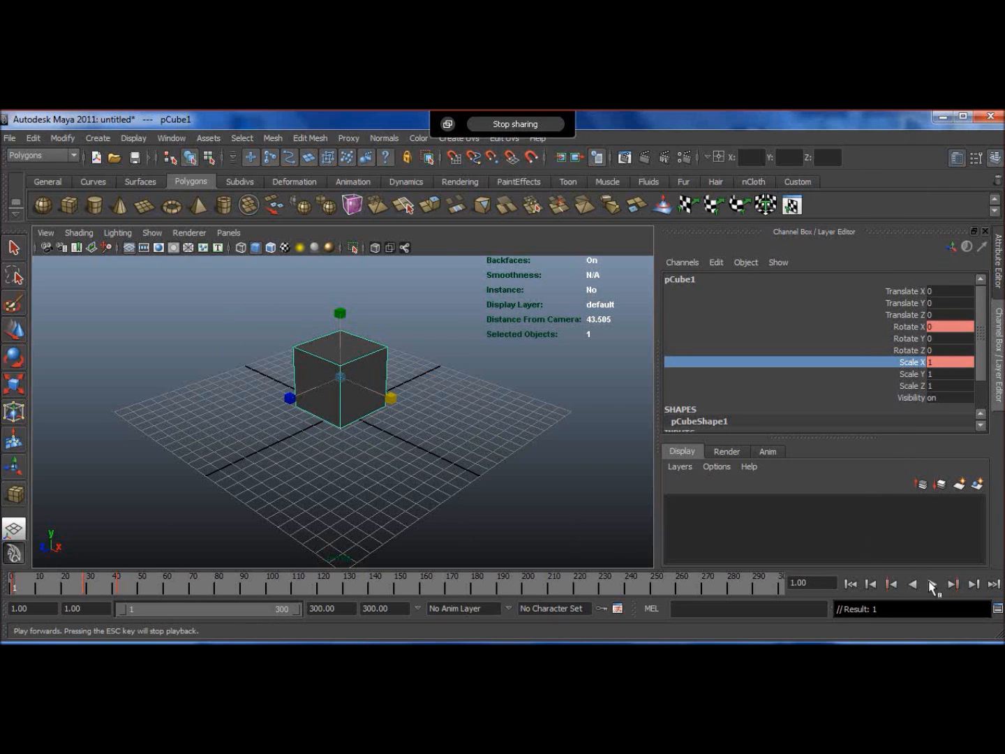
click(932, 585)
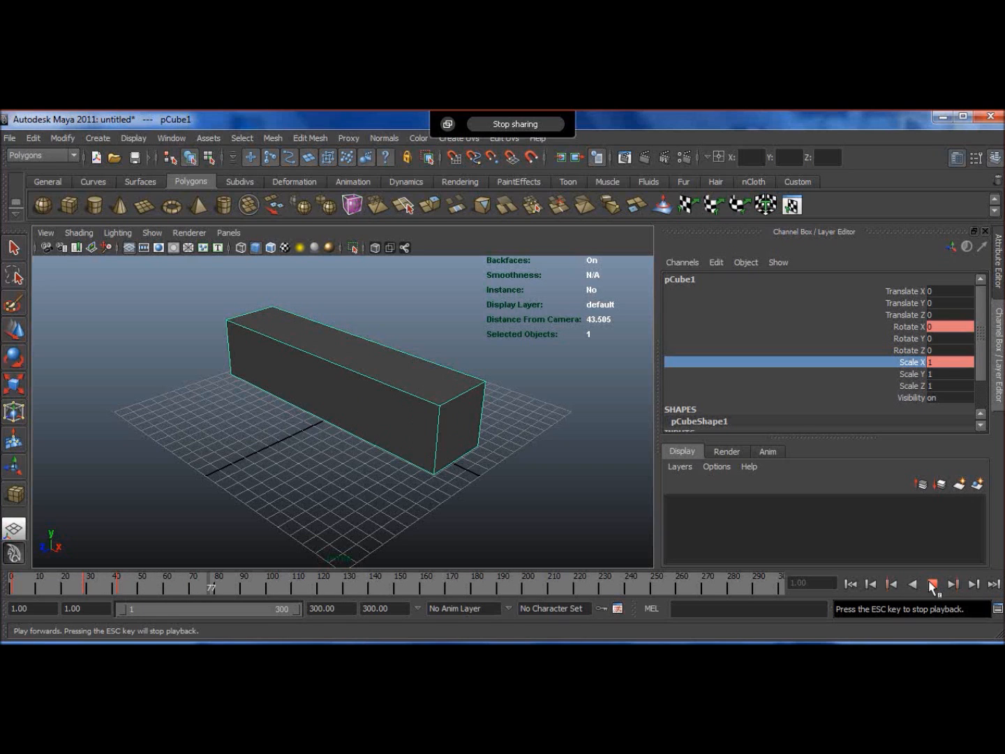
click(930, 583)
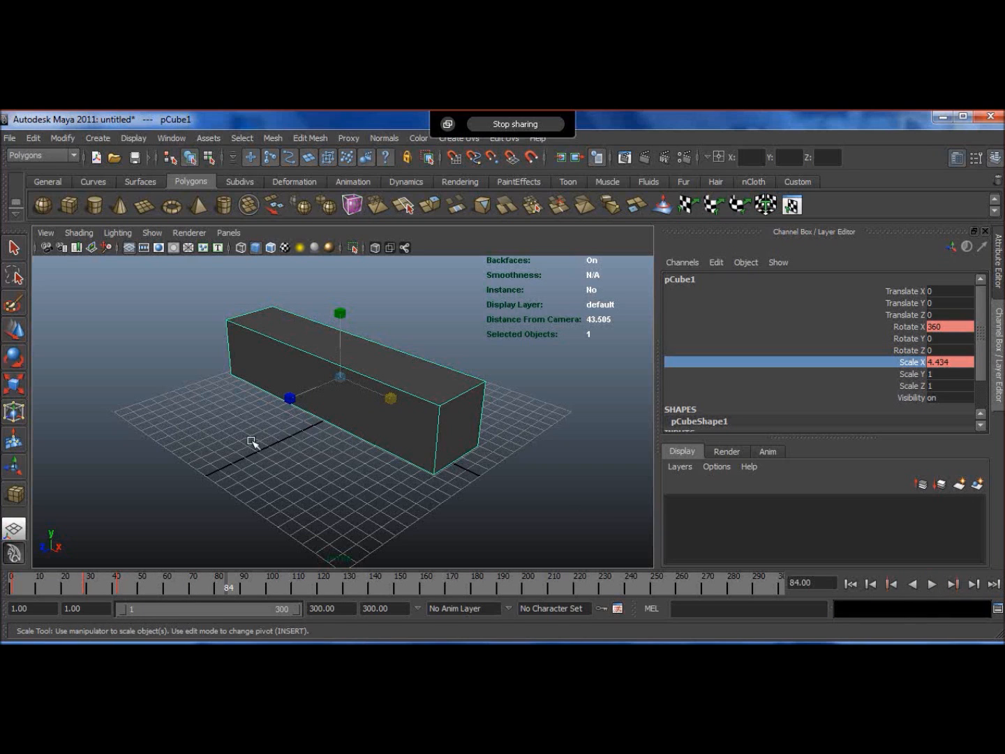
Delete the animated cube and, at frame 1, create a new polygon cube on the grid at about X -6.1, Z 0.2
key(Delete)
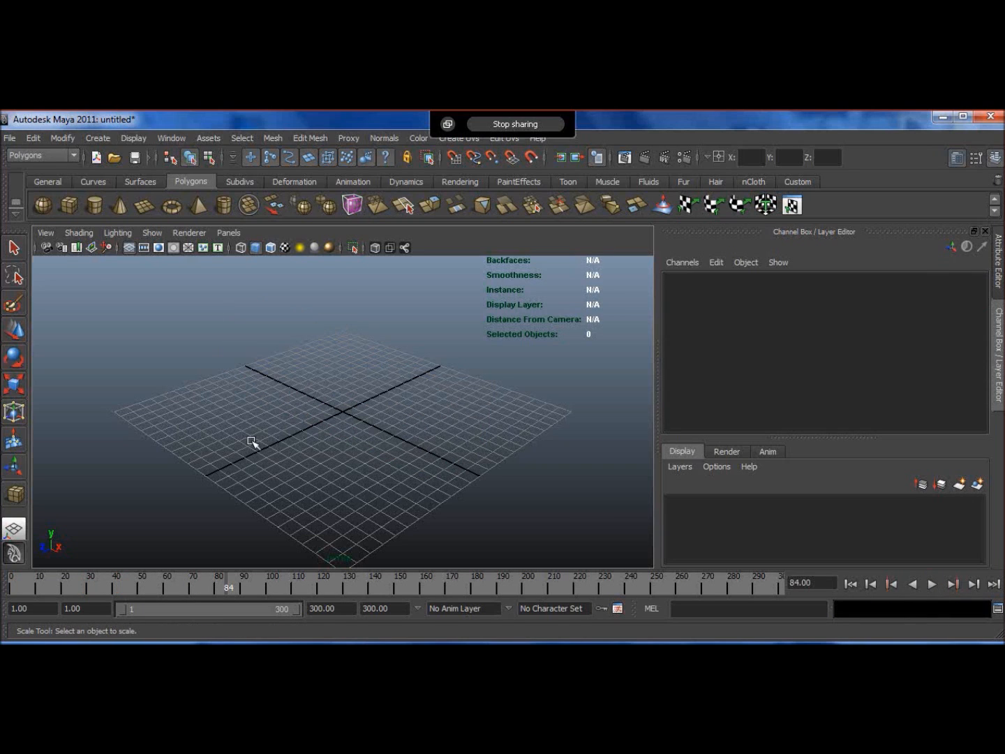
drag(31, 587, 1, 609)
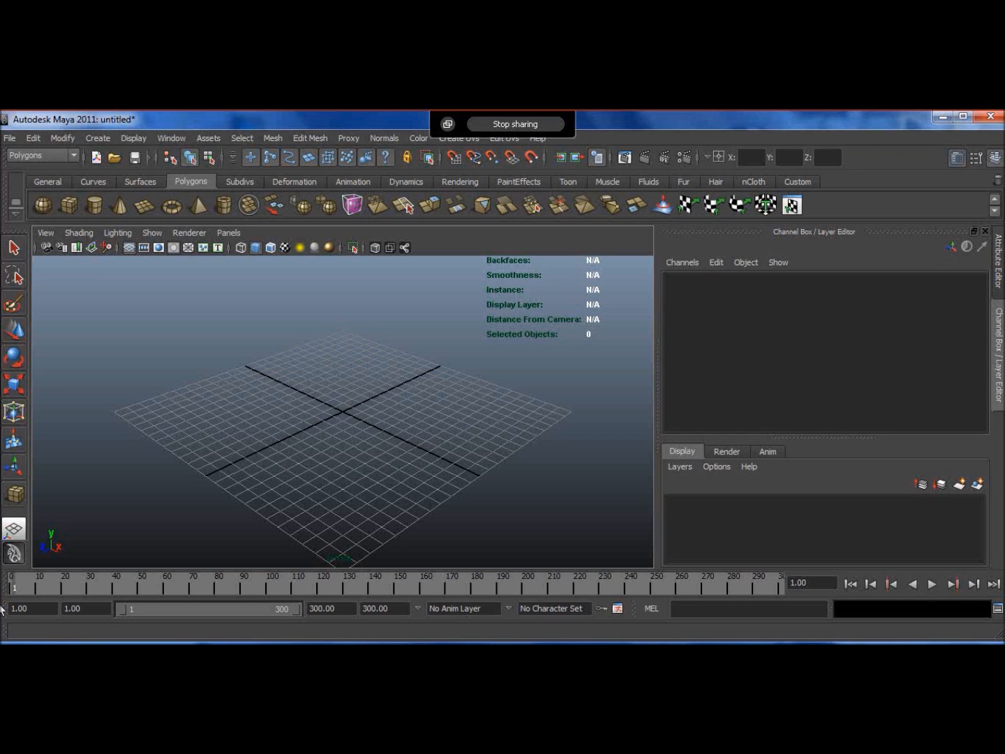
click(73, 207)
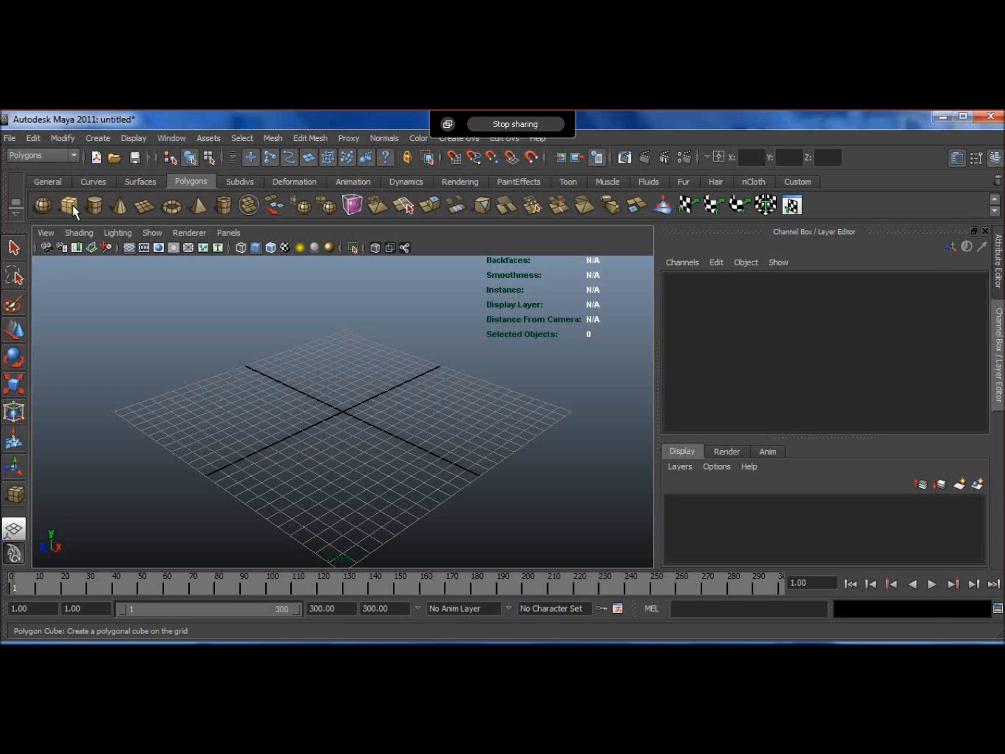
click(287, 386)
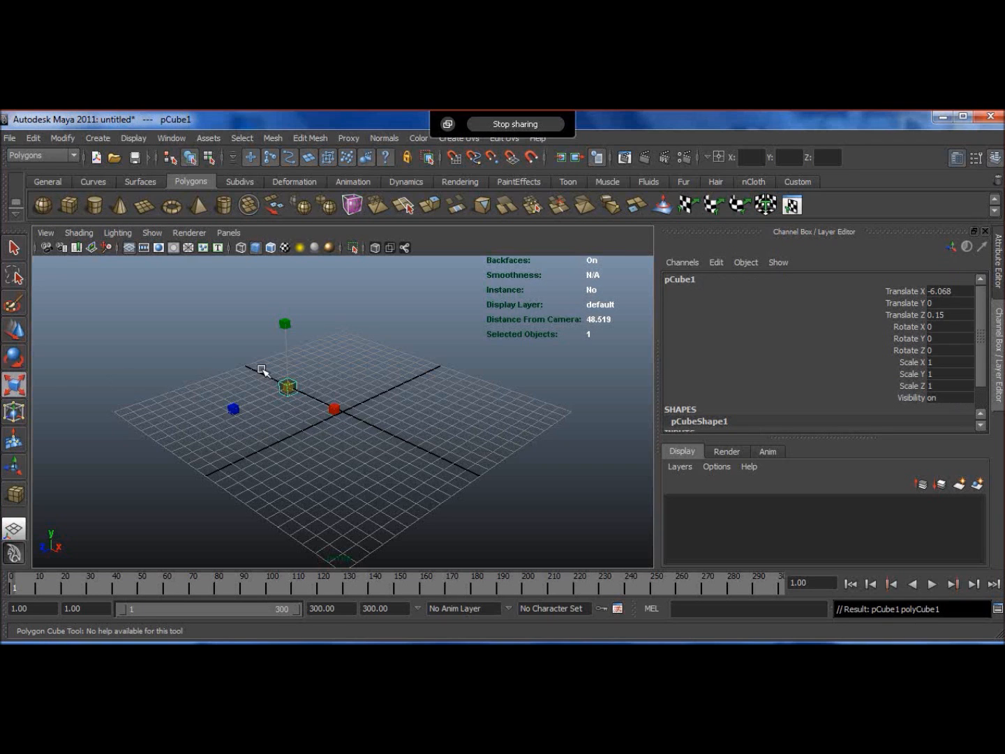
Scale the new cube uniformly to about 3.1 and raise it above the grid to about Y 4.3
drag(286, 381, 307, 385)
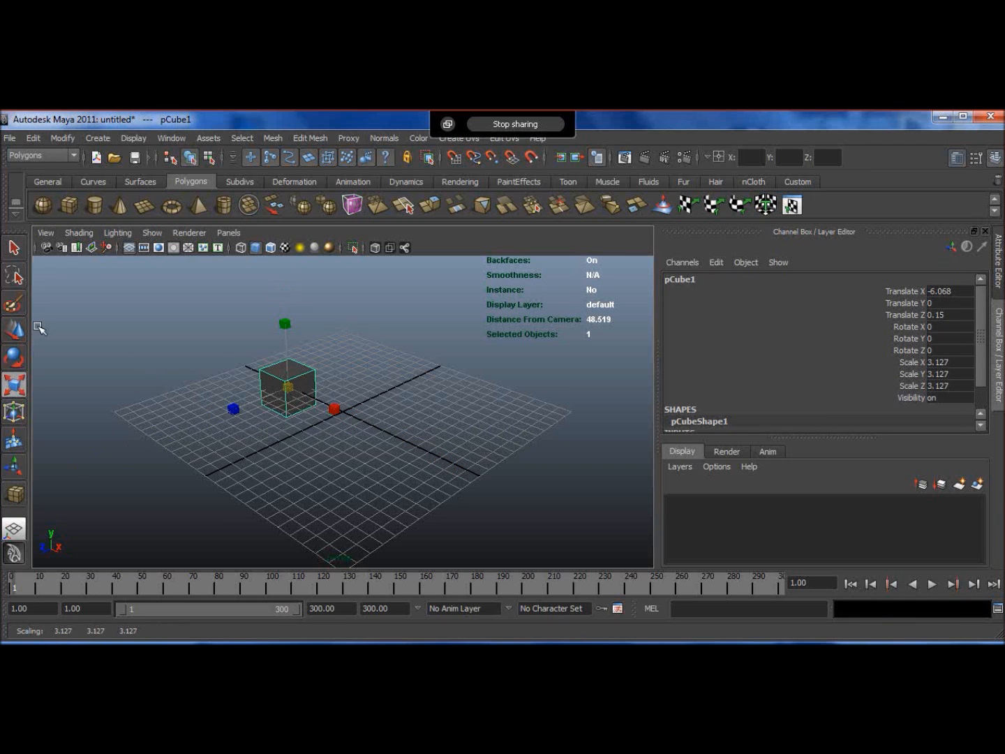
click(15, 330)
drag(283, 344, 282, 286)
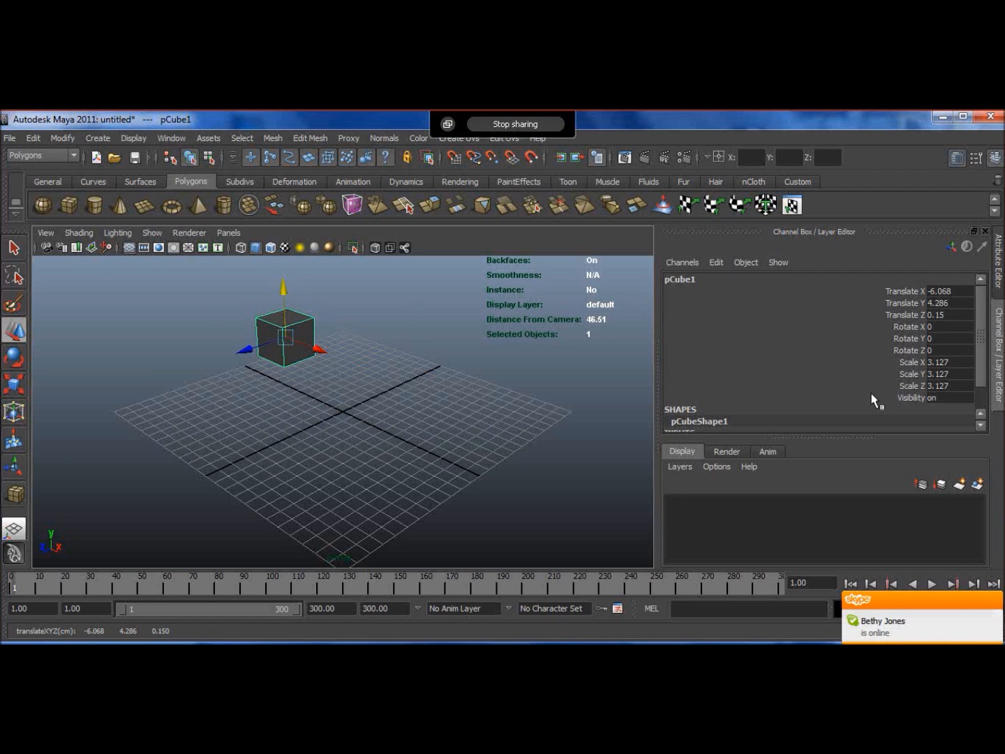
click(994, 600)
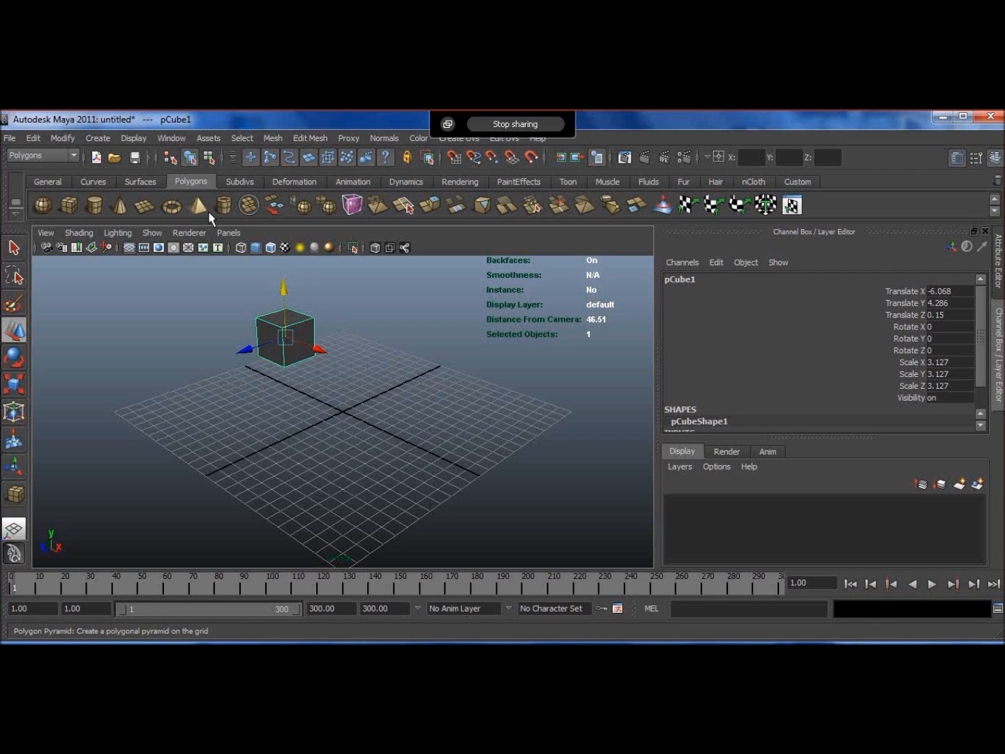
Freeze the cube's transformations and key its Translate X channel at frame 1
click(63, 138)
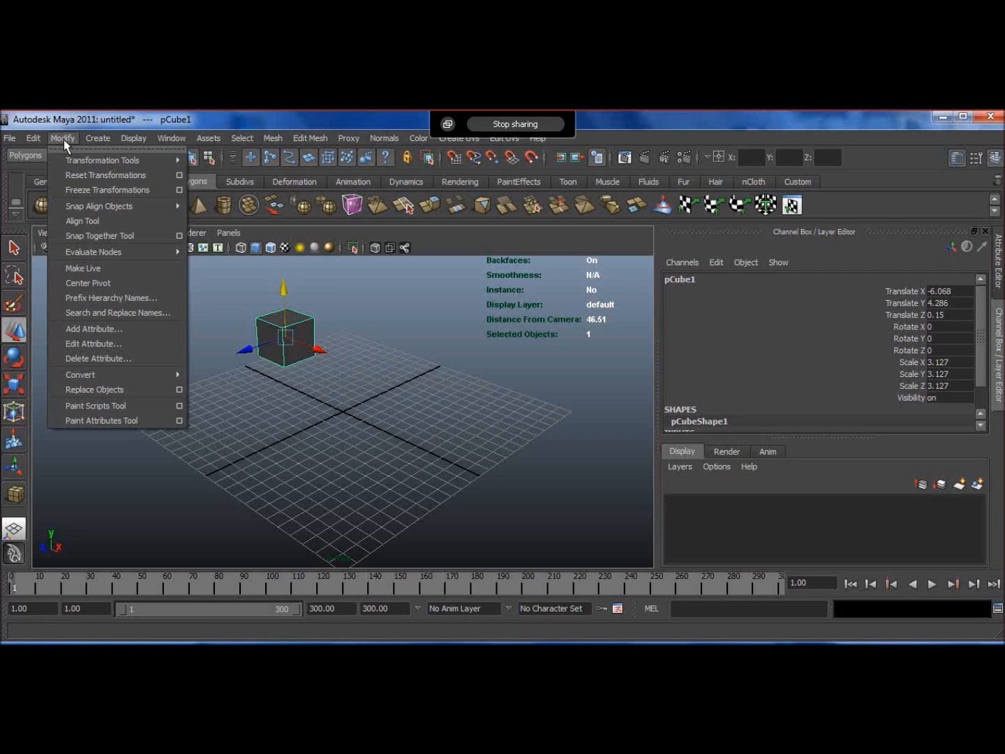
click(67, 187)
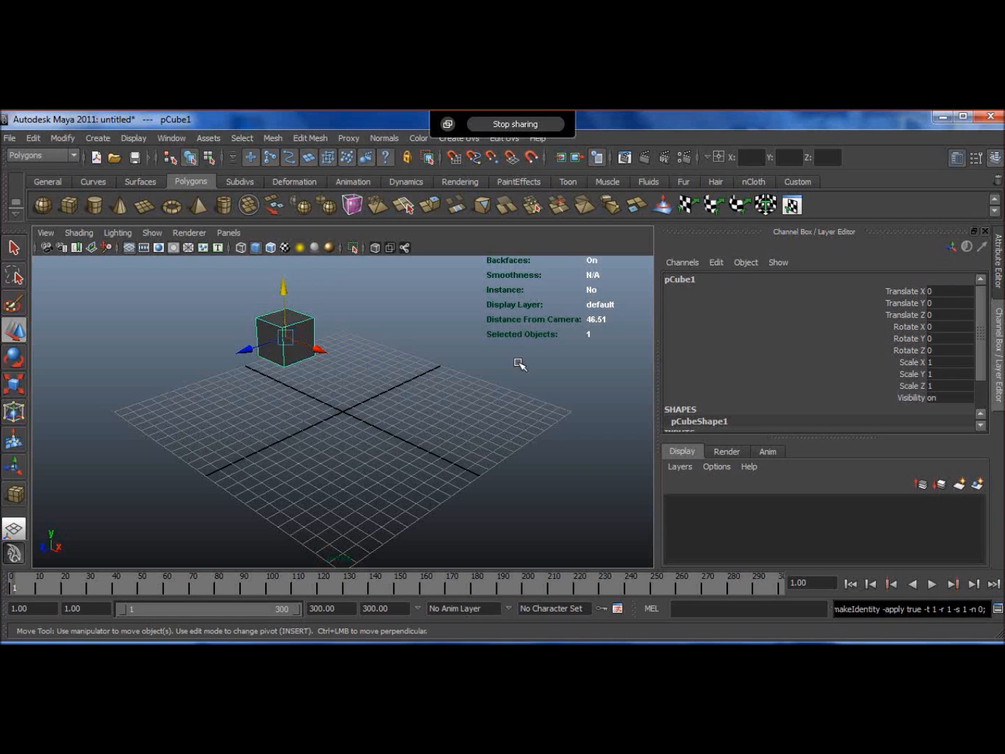
click(901, 291)
right_click(902, 291)
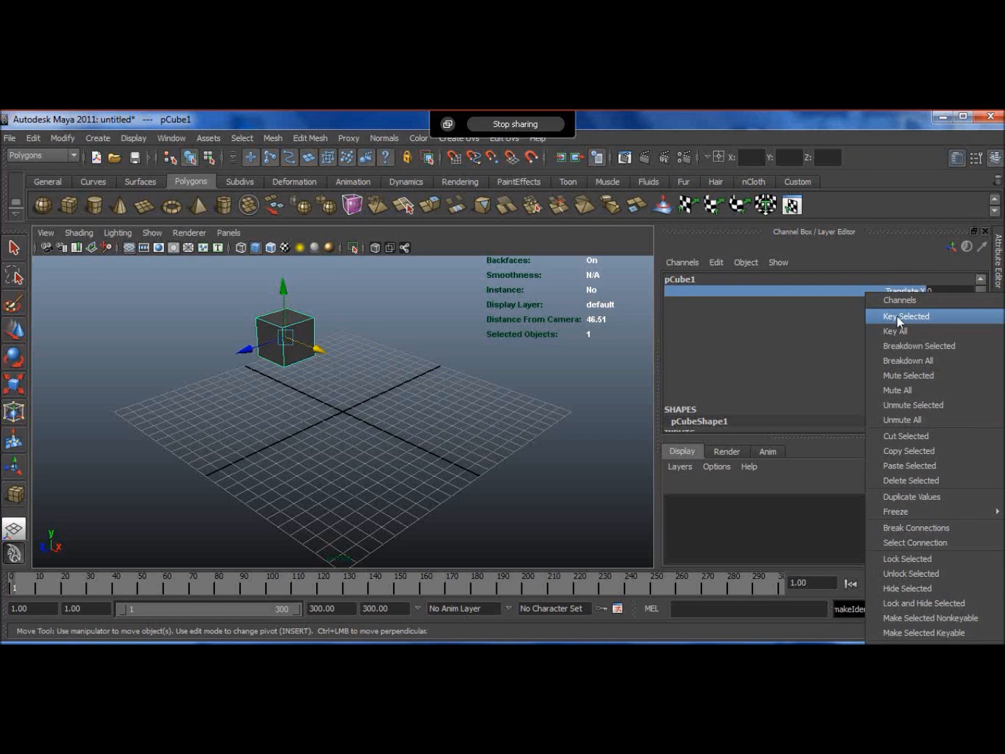
click(896, 316)
At frame 20, move the cube along X to about 6.9 and key Translate X
click(64, 588)
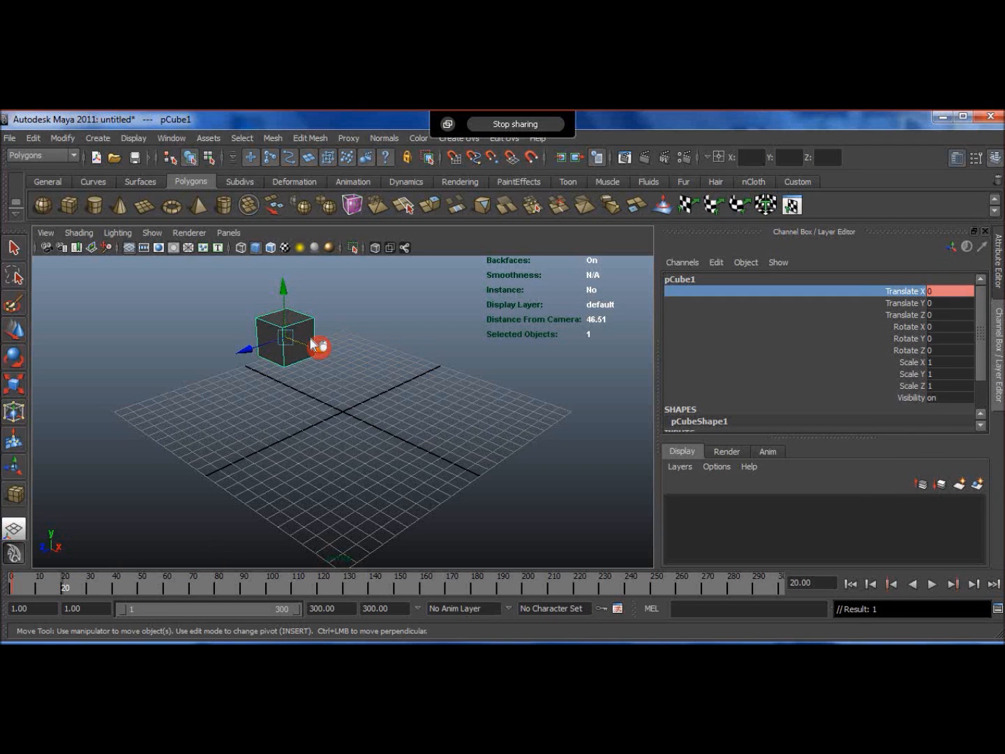
drag(312, 346, 384, 376)
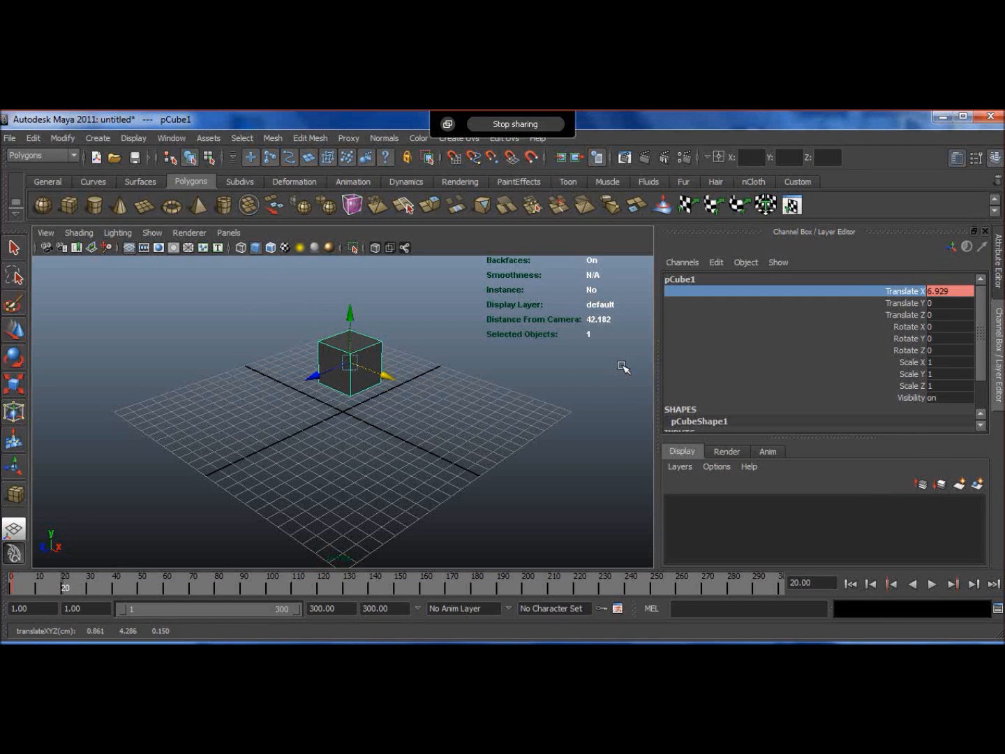
right_click(910, 287)
click(900, 316)
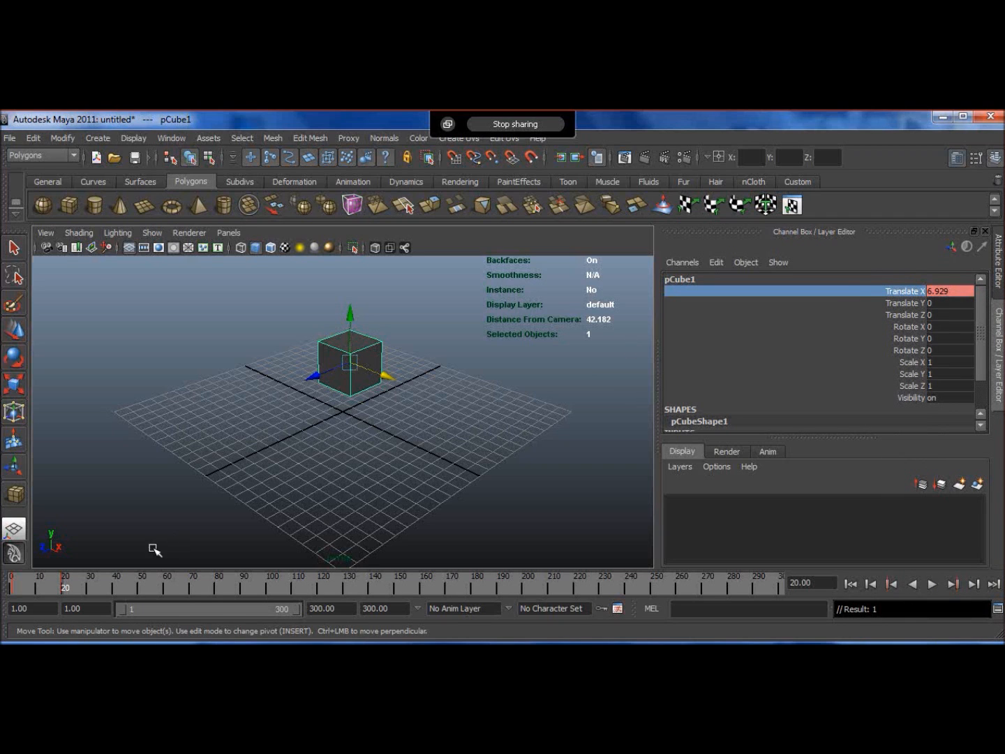
At frame 40, key the cube's Translate X, Y and Z channels without moving it
click(109, 582)
click(115, 584)
shift+click(912, 315)
right_click(911, 316)
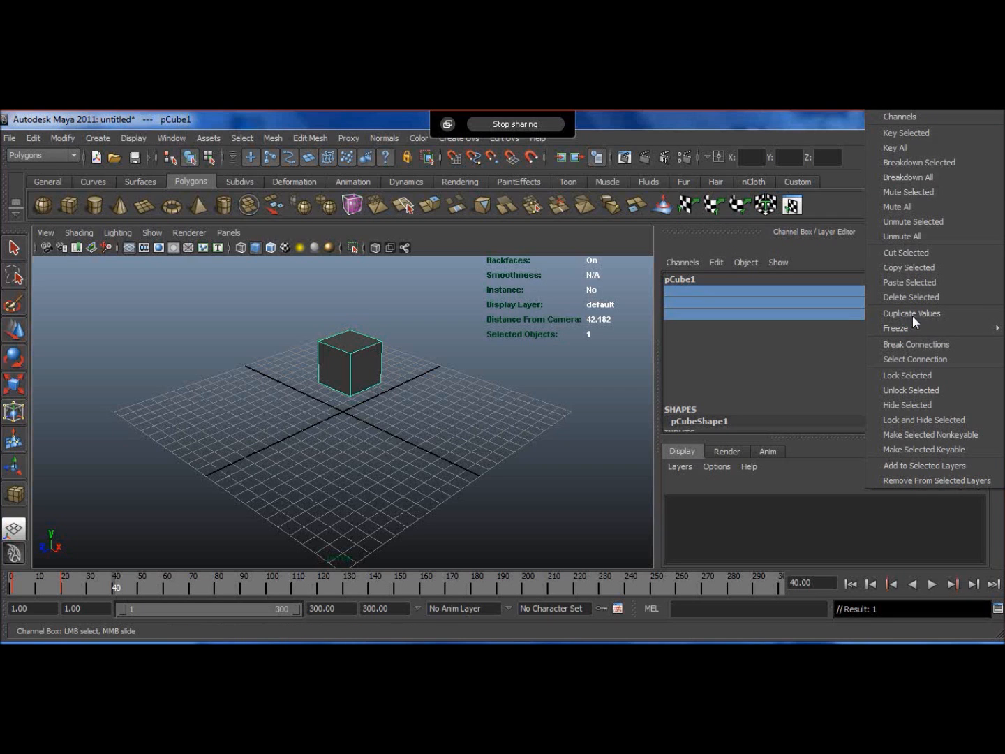
click(884, 133)
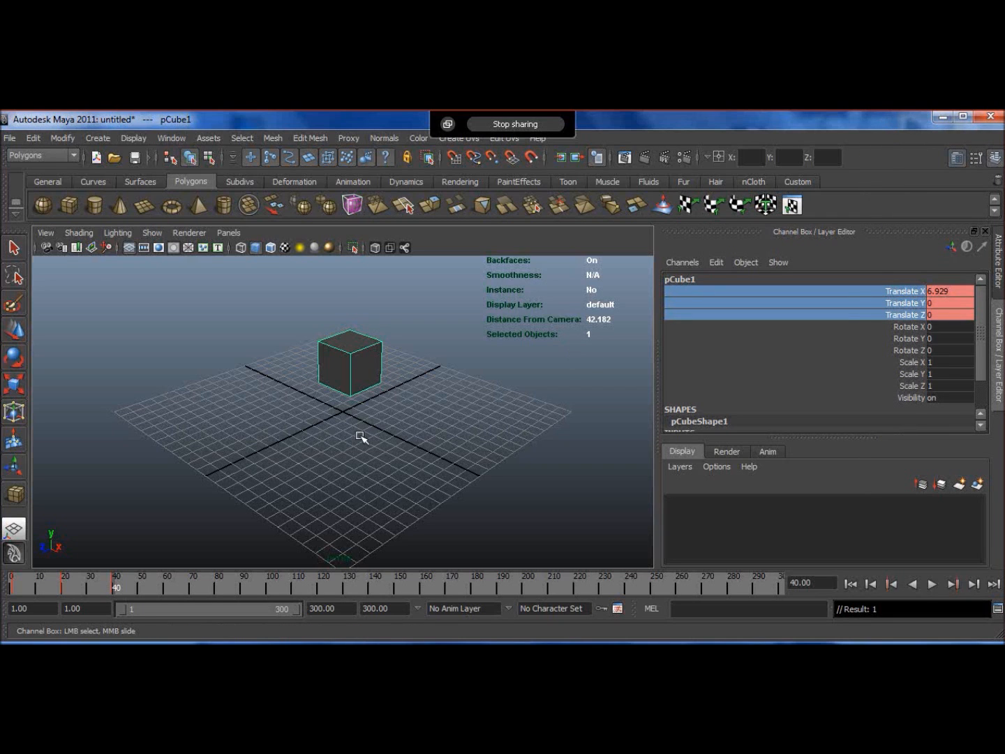
Raise the cube at frame 40 to about Y 3.2 and briefly play back the animation
click(14, 328)
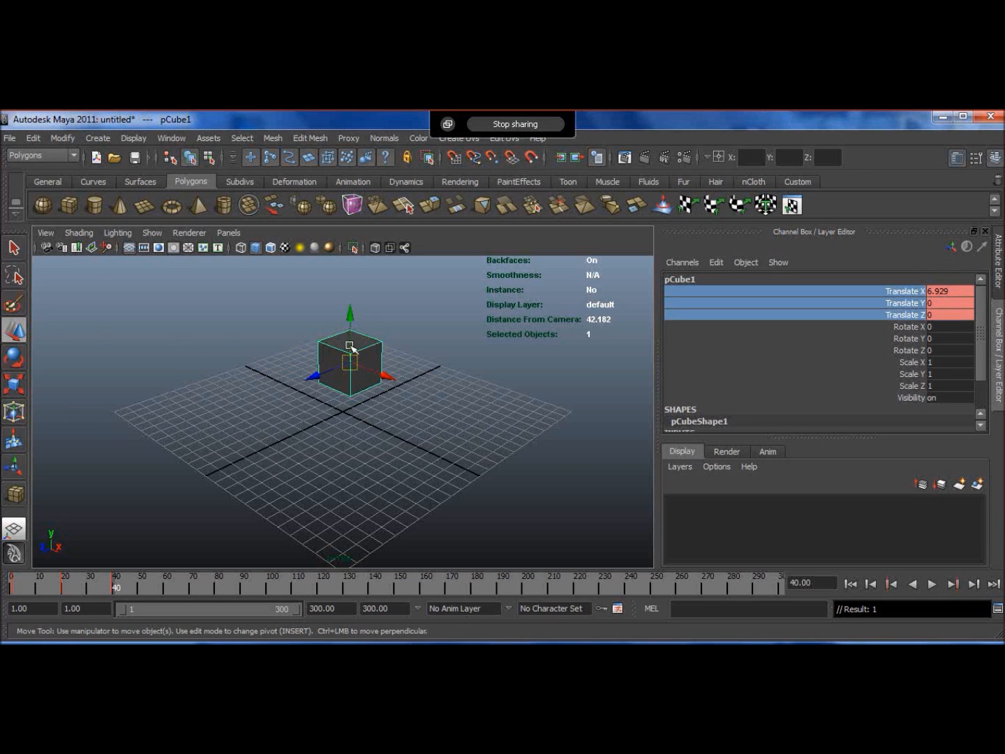
click(343, 311)
drag(343, 311, 410, 336)
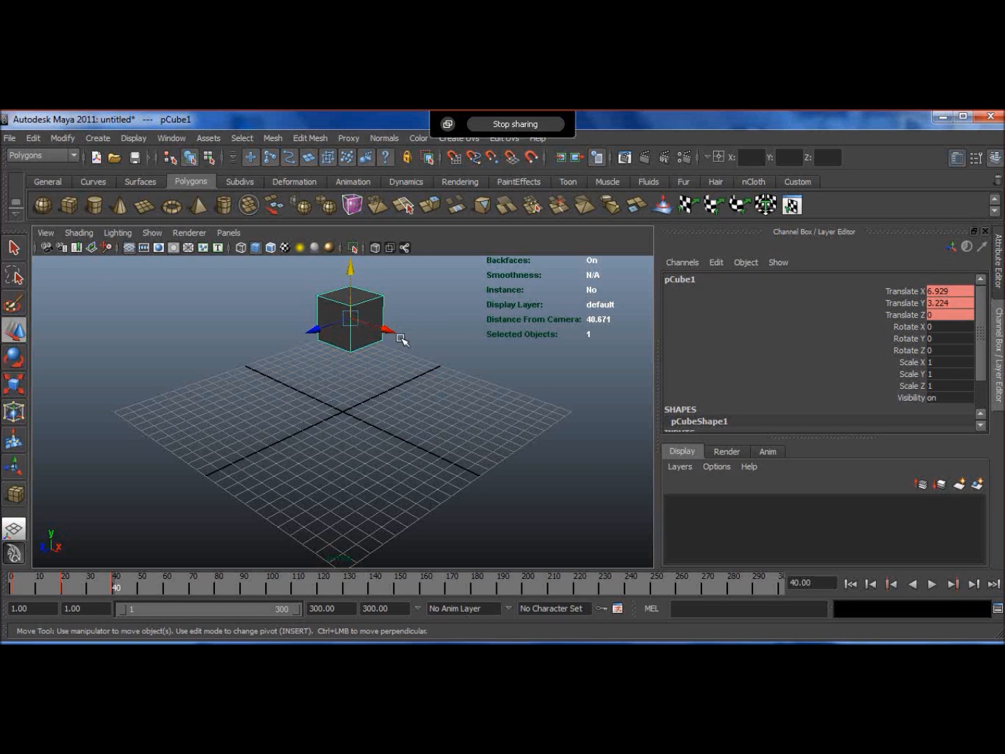
key(ctrl+z)
key(alt+v)
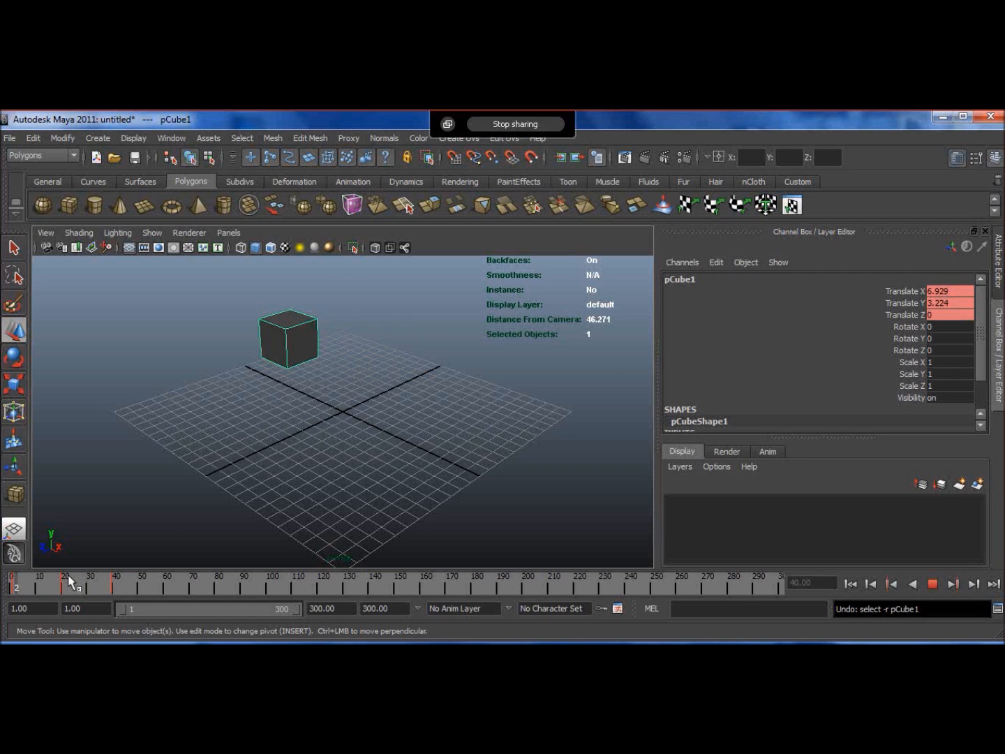
key(alt+v)
Undo the cube's raise and the translate keys set at frame 40
key(ctrl+z)
key(ctrl+z)
key(ctrl+z)
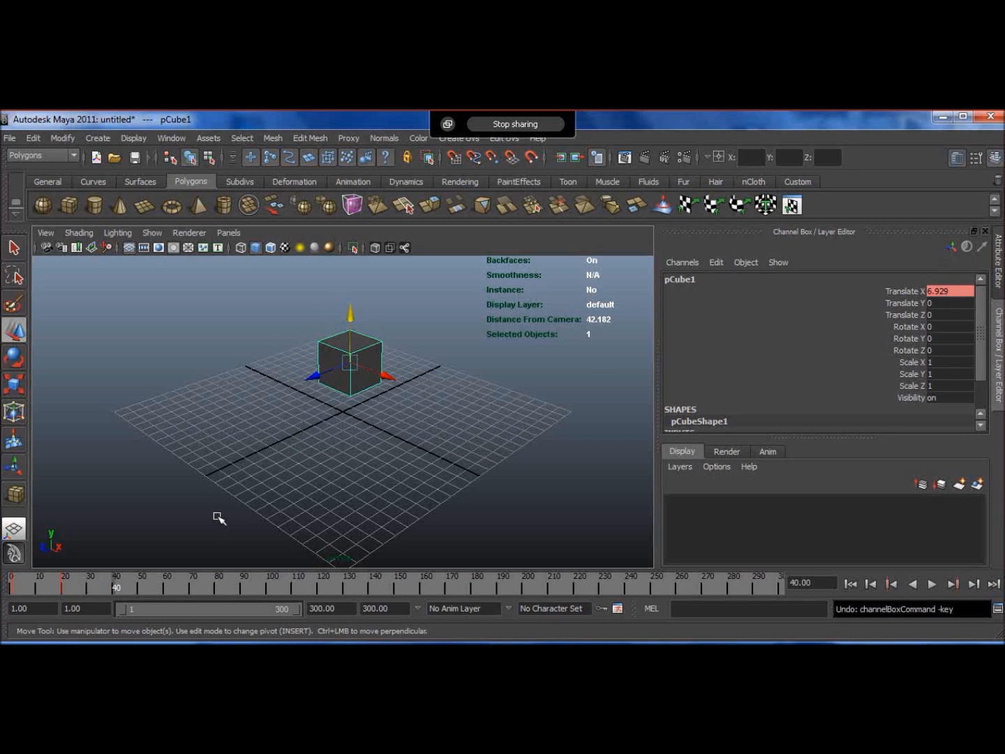
Return to frame 20 and key the cube's Translate X, Y and Z channels together
drag(114, 582, 64, 582)
click(918, 292)
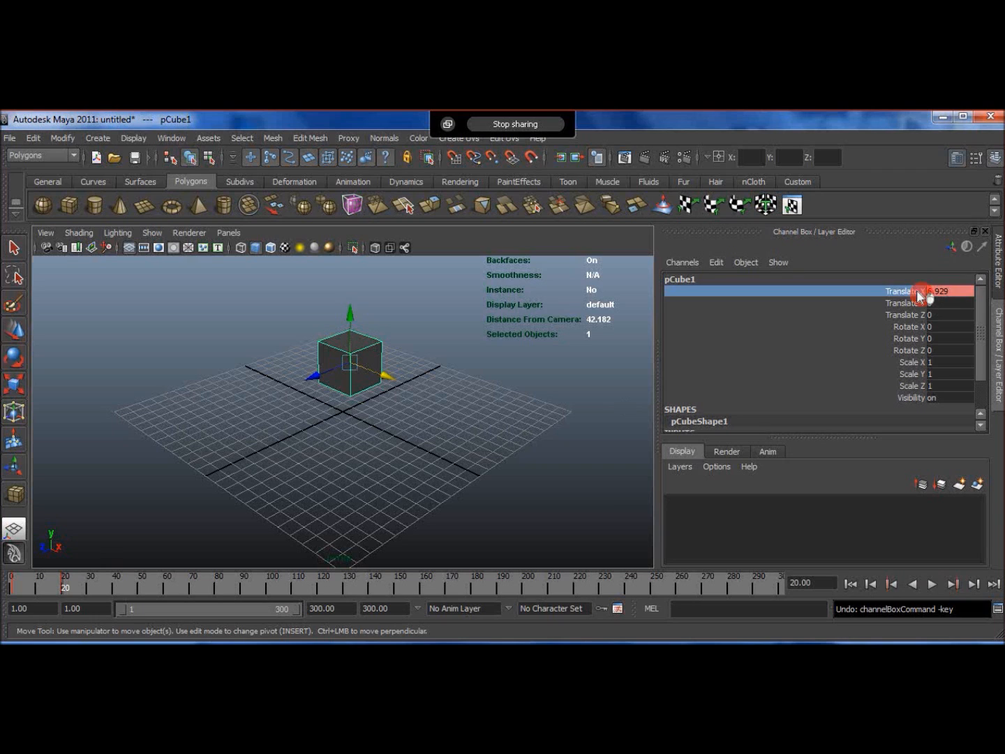
shift+click(909, 315)
right_click(909, 316)
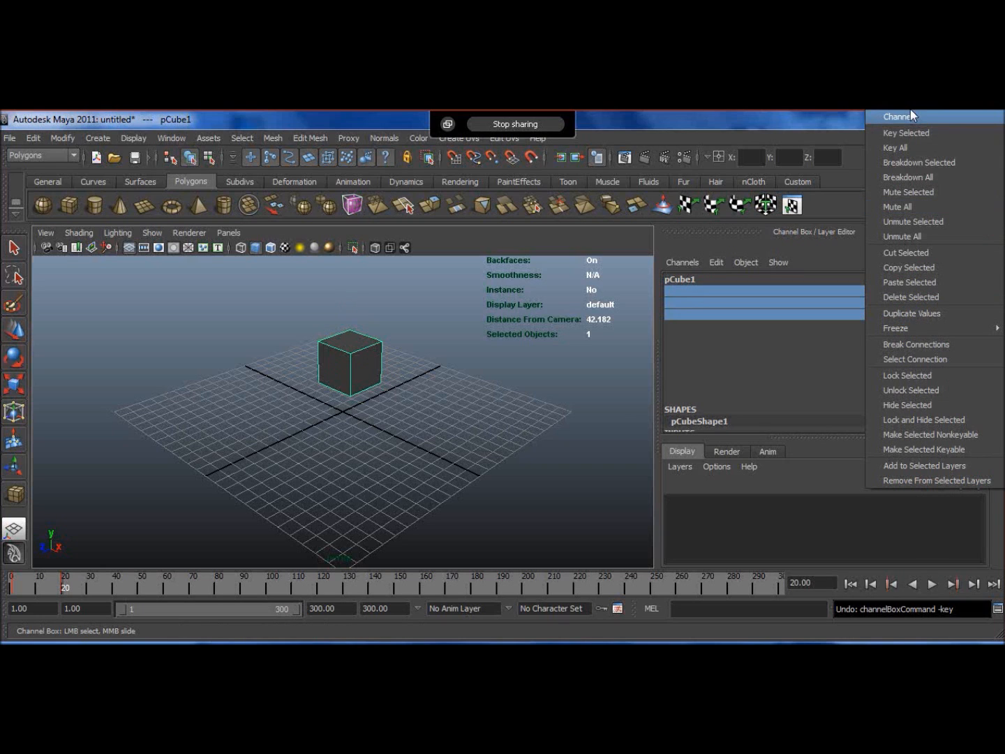
click(902, 131)
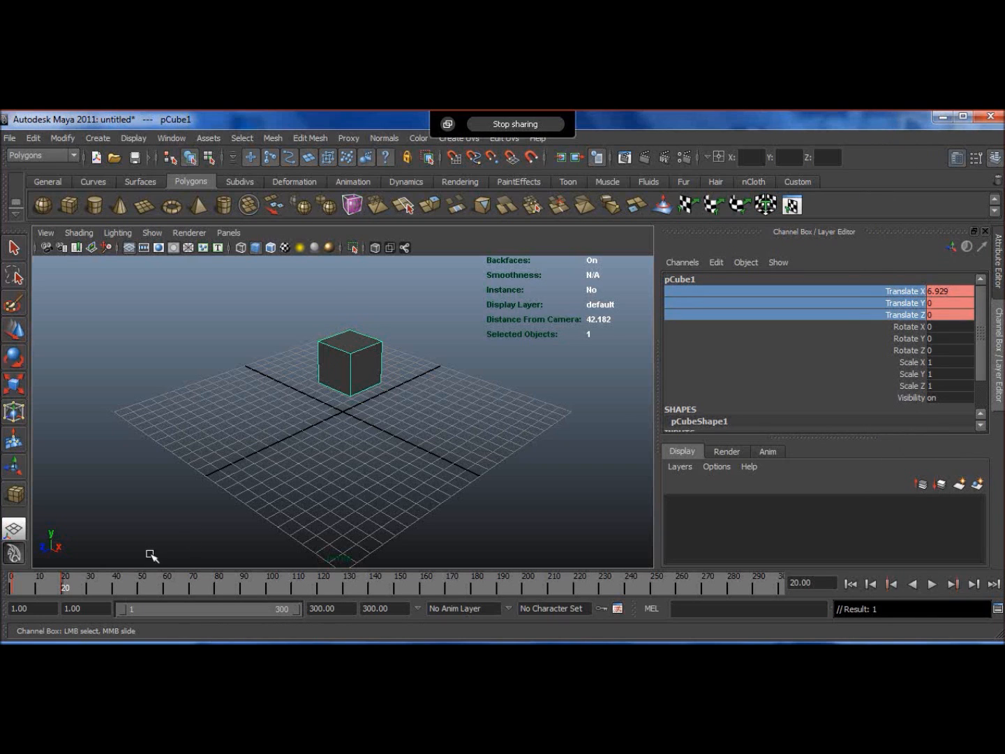
At frame 40, move the cube to about X 12, Y 2.9 and key all three translate channels
click(113, 580)
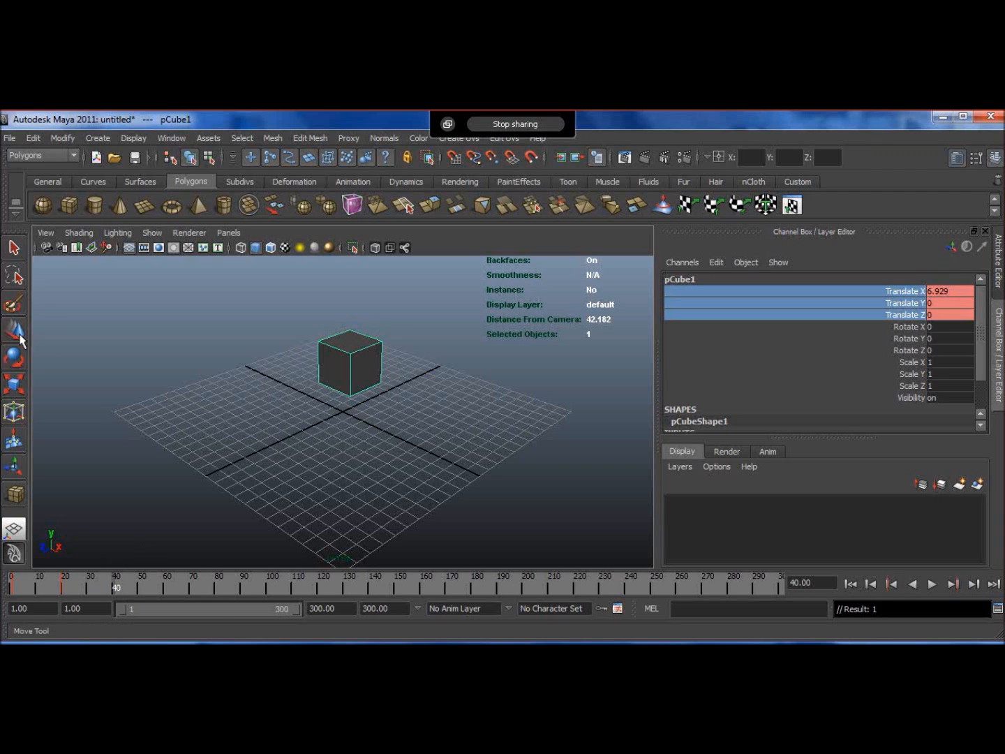
click(14, 329)
drag(390, 378, 455, 400)
drag(408, 340, 411, 286)
right_click(891, 296)
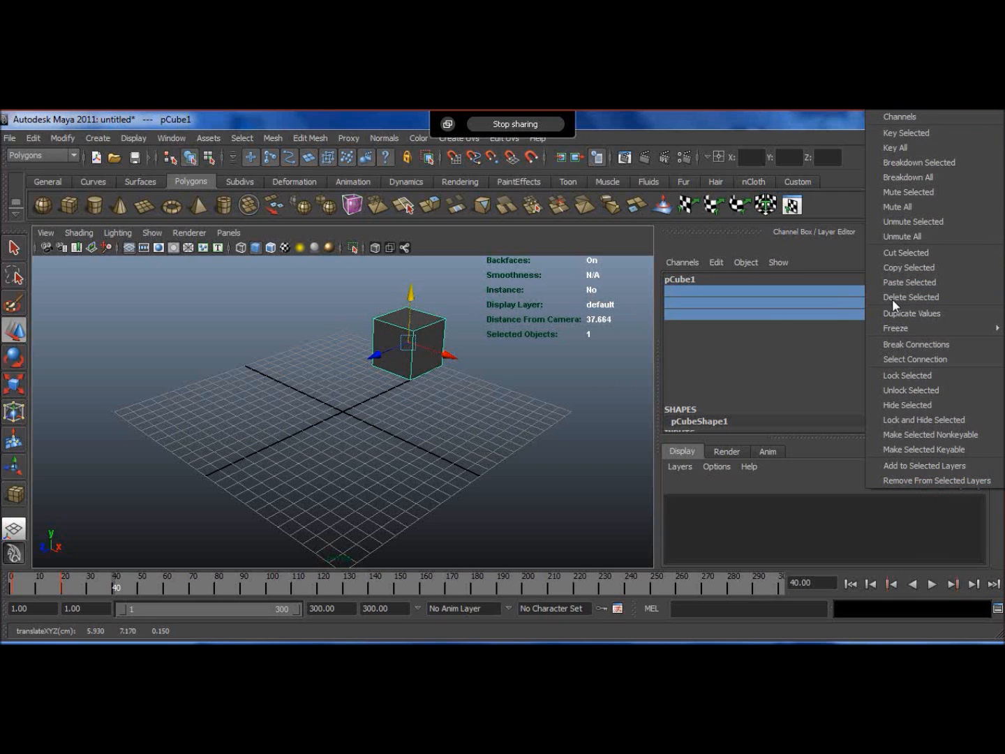
click(895, 132)
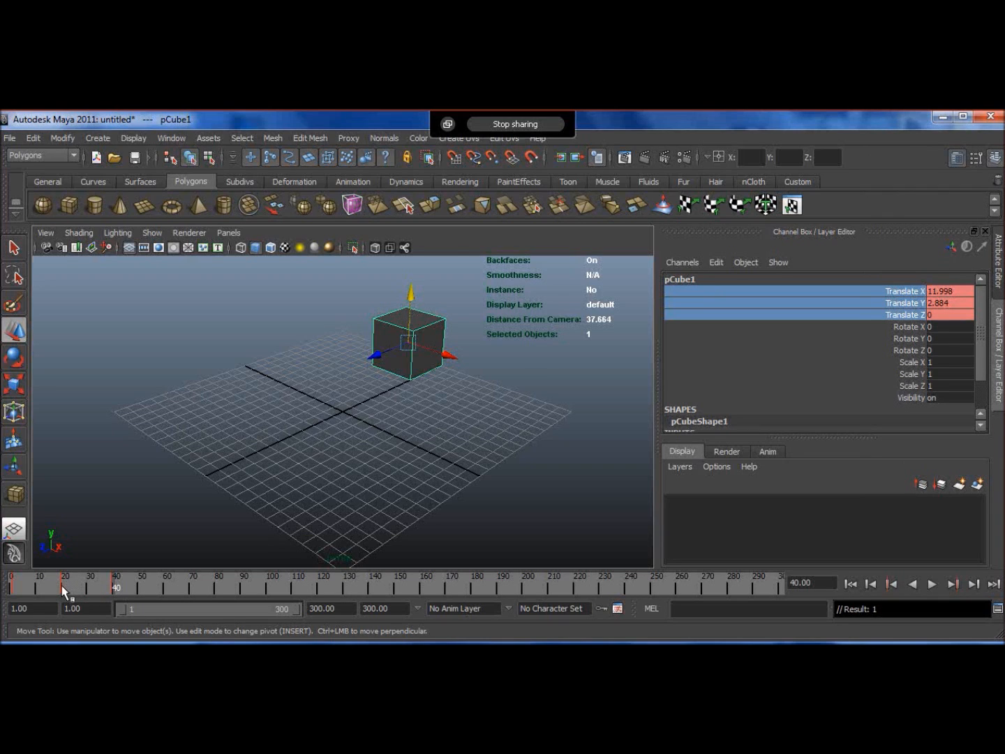
Go back to frame 20 and key the cube's Rotate Z channel
click(62, 586)
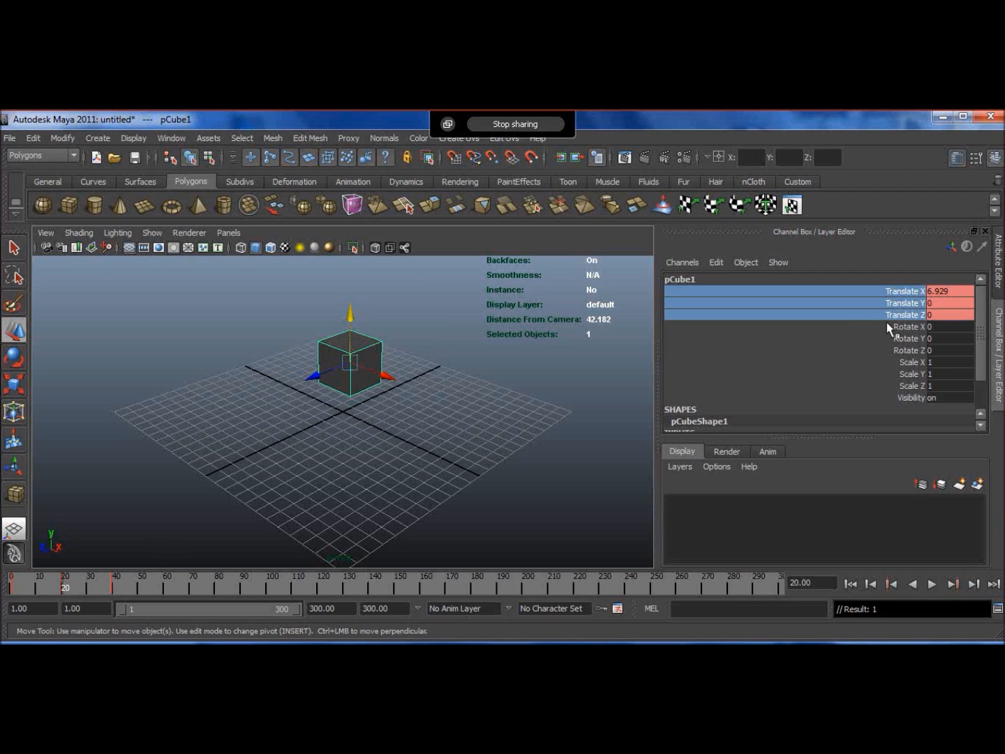
click(900, 336)
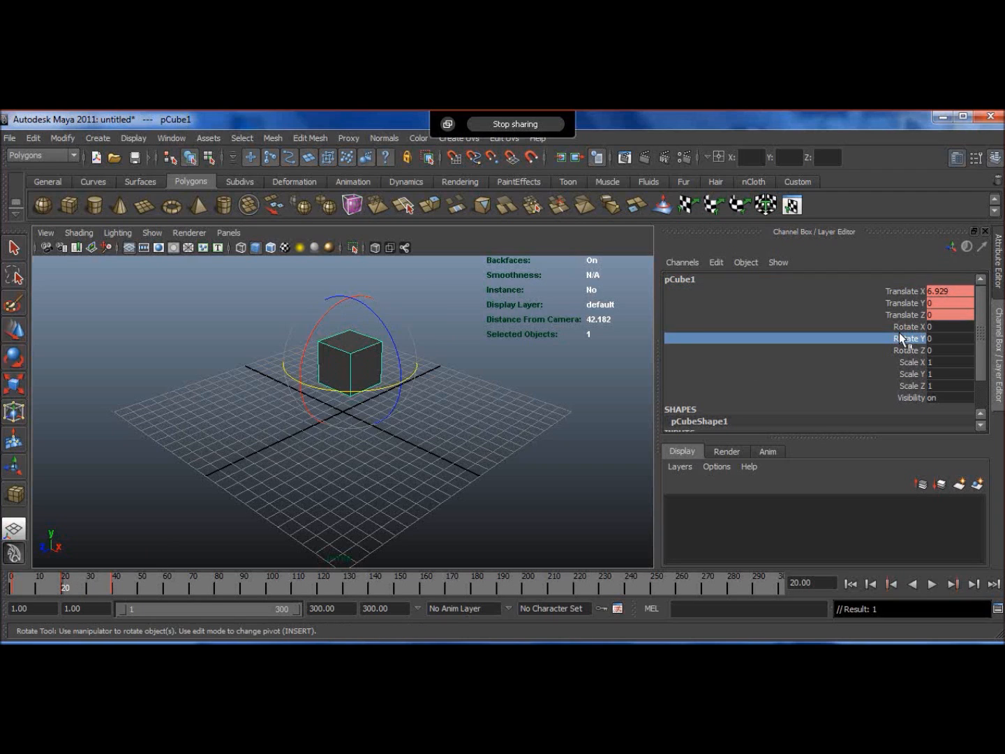
click(900, 351)
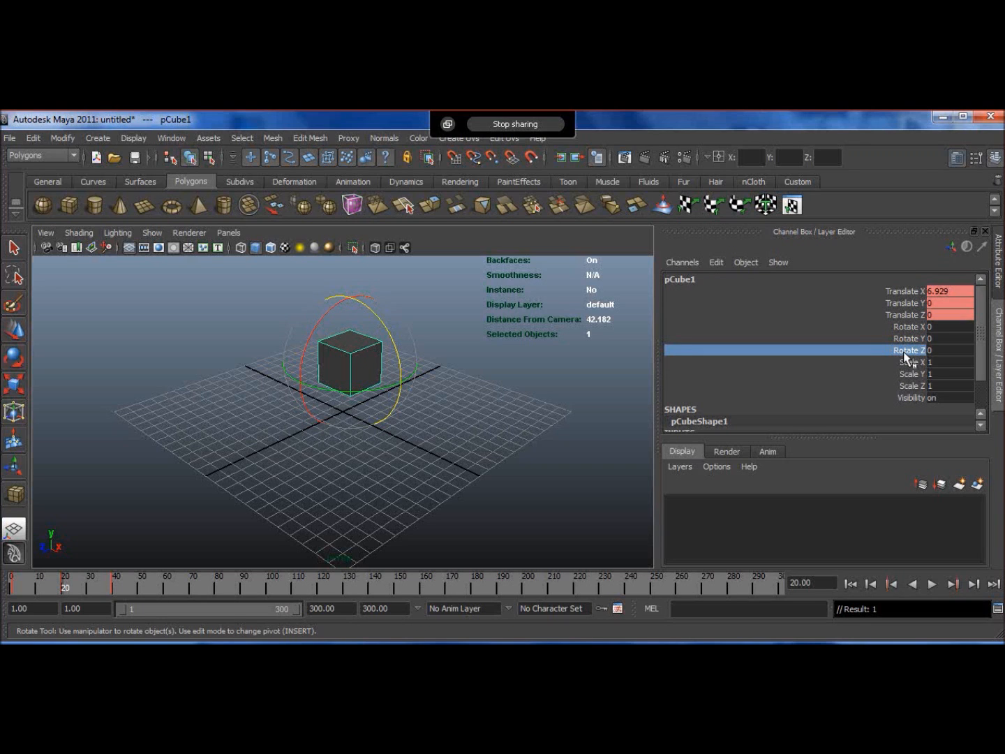
right_click(905, 357)
click(917, 133)
At frame 40, set the cube's Rotate Z to 360 and key that channel
click(113, 582)
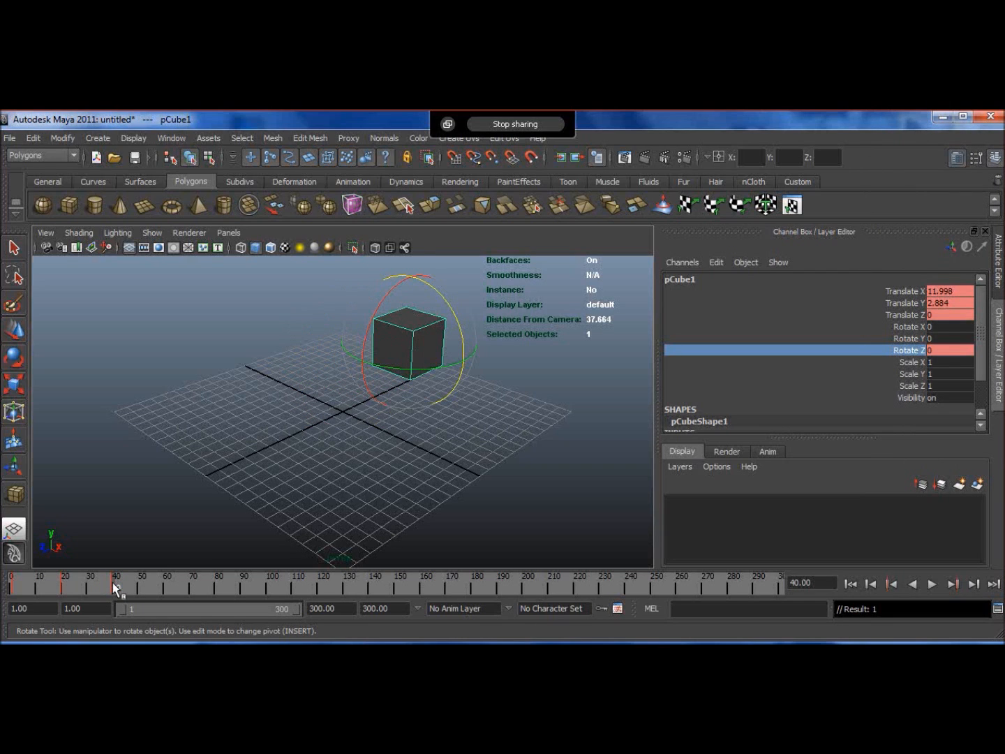
click(940, 351)
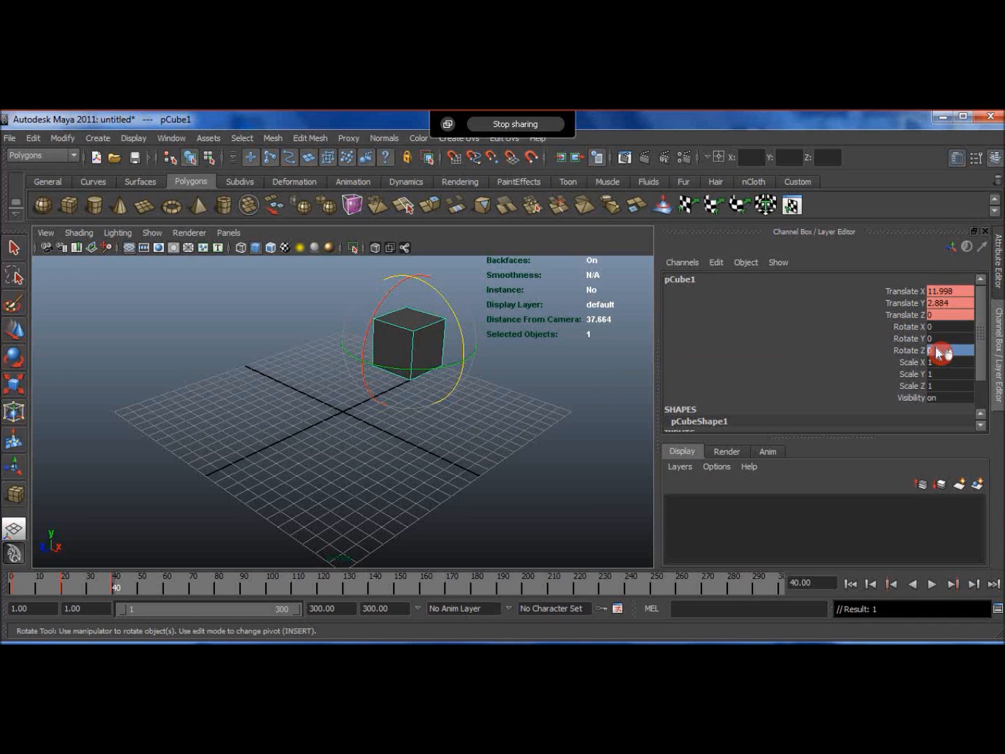
text(360)
click(910, 355)
right_drag(909, 351, 909, 133)
Play back the cube's movement and rotation from frame 1, then stop playback
drag(117, 589, 15, 589)
click(932, 583)
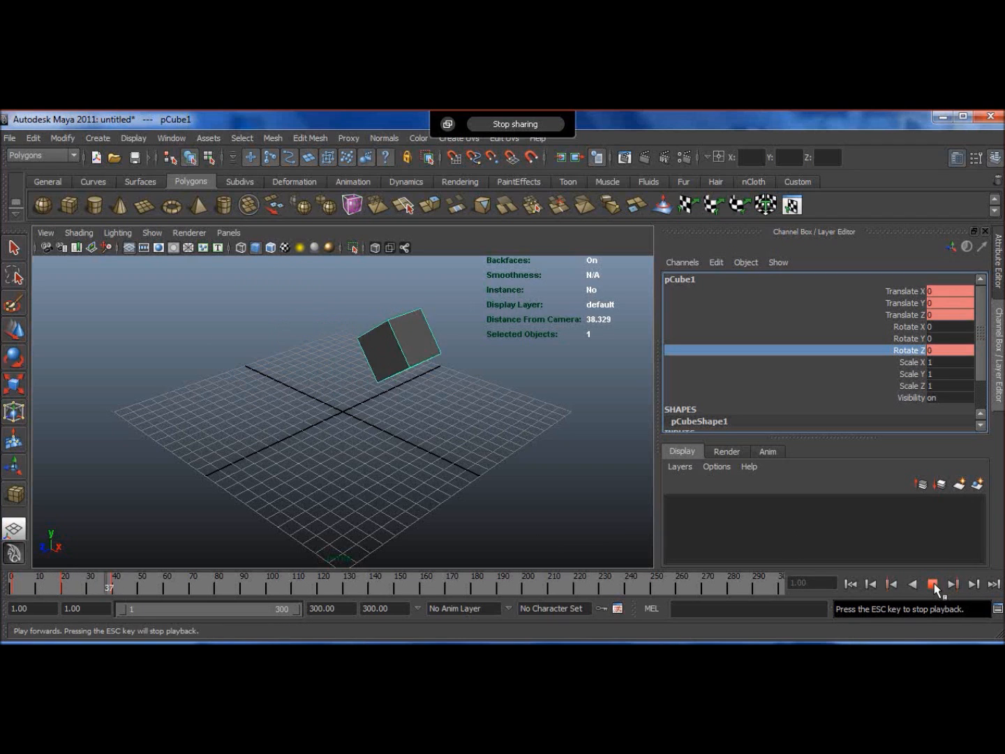
click(932, 584)
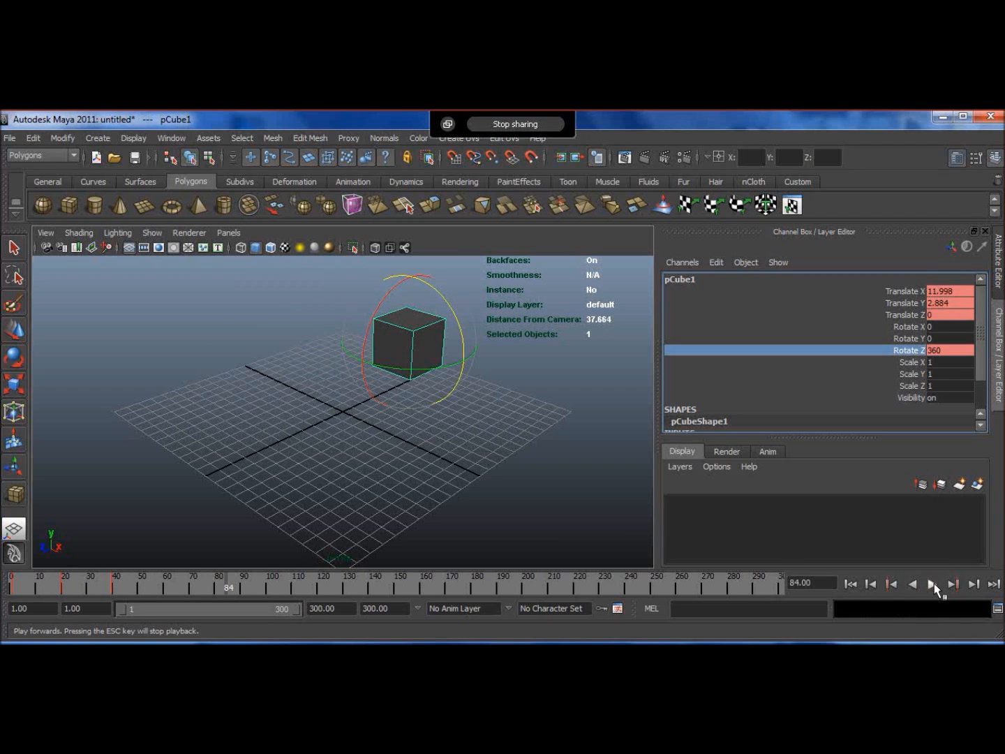